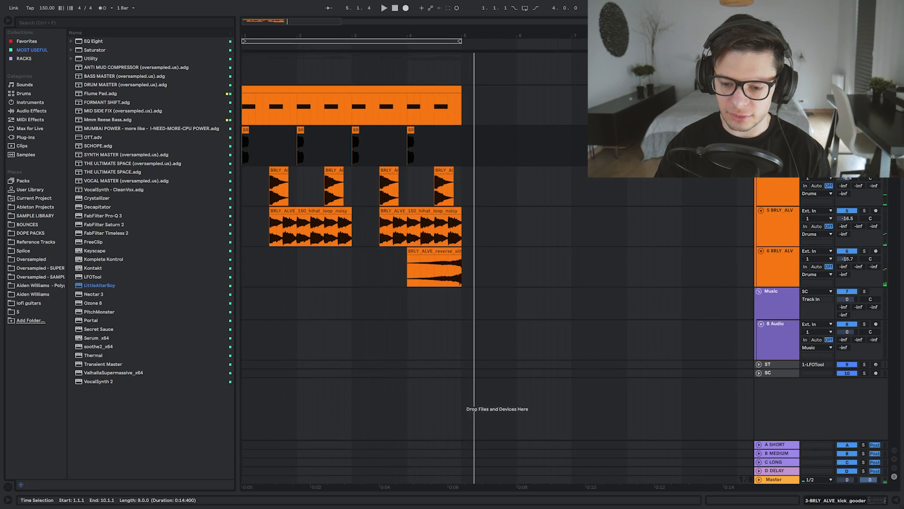
# Add a MIDI track above the audio track in the Music group and load Kontakt with Analog Dreams on it
pyautogui.click(592, 325)
pyautogui.hotkey('ctrl', 'shift', 't')
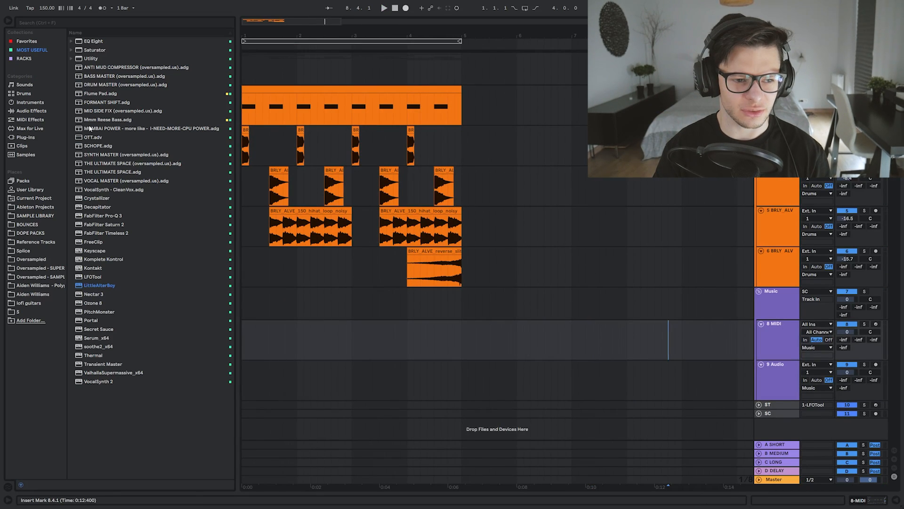
pyautogui.click(25, 138)
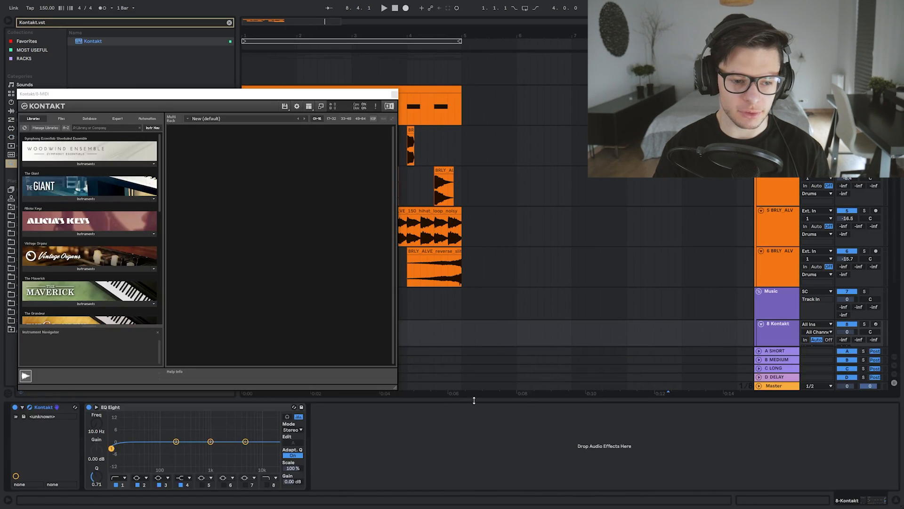
pyautogui.moveTo(474, 400); pyautogui.dragTo(474, 448)
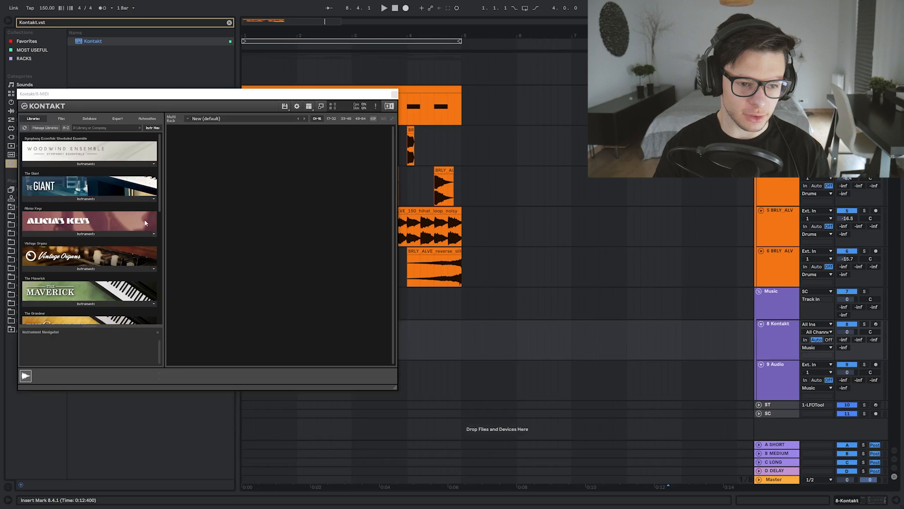
pyautogui.moveTo(161, 165); pyautogui.dragTo(161, 208)
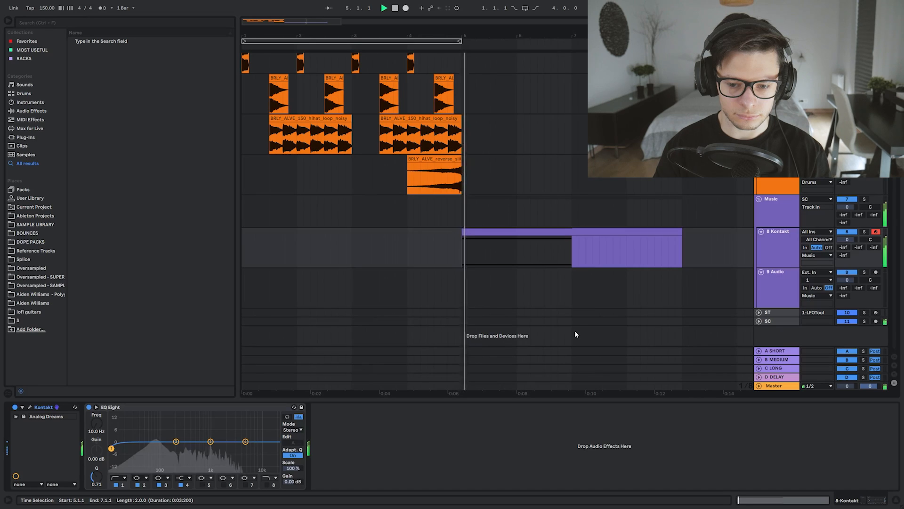
# Open the Kontakt clip and repeat the E4, F#4, G4, B4 arpeggio through bar 4
pyautogui.click(585, 238)
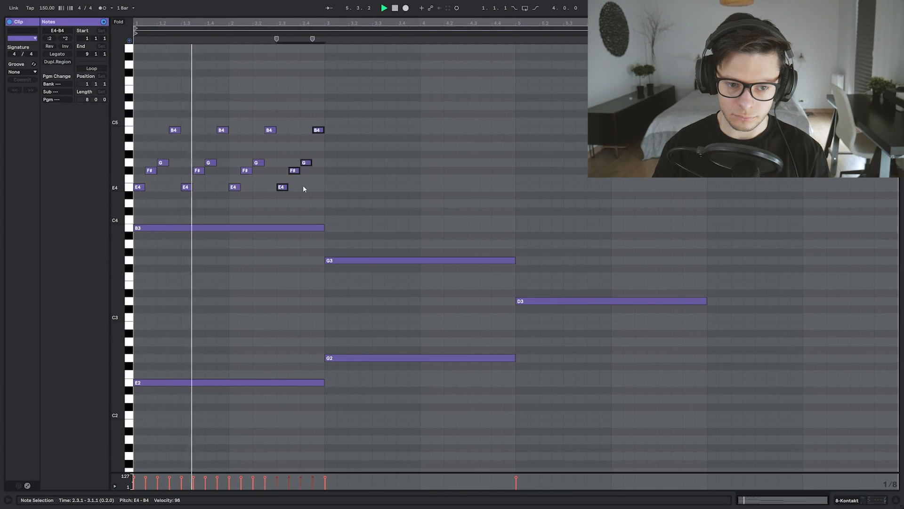
pyautogui.hotkey('ctrl', 'd')
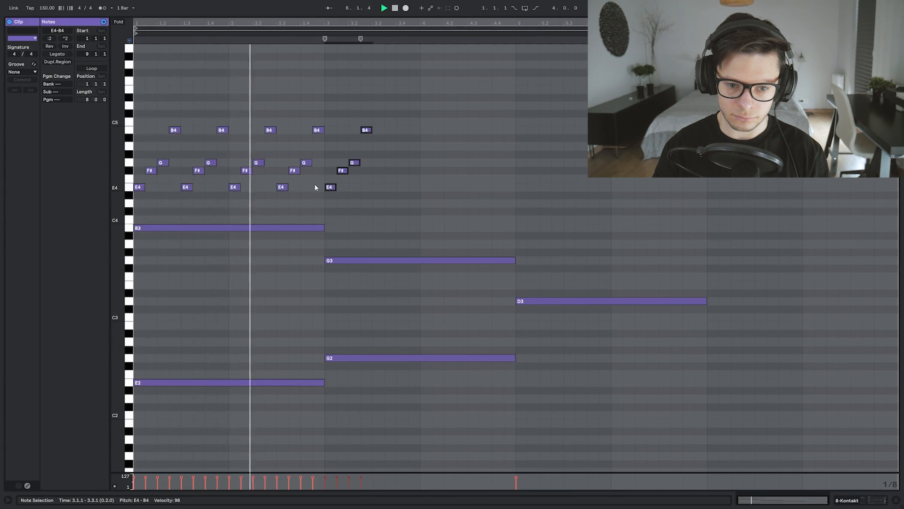
pyautogui.hotkey('ctrl', 'd')
pyautogui.hotkey('ctrl', 'd')
pyautogui.hotkey('ctrl', 'd')
pyautogui.click(372, 204)
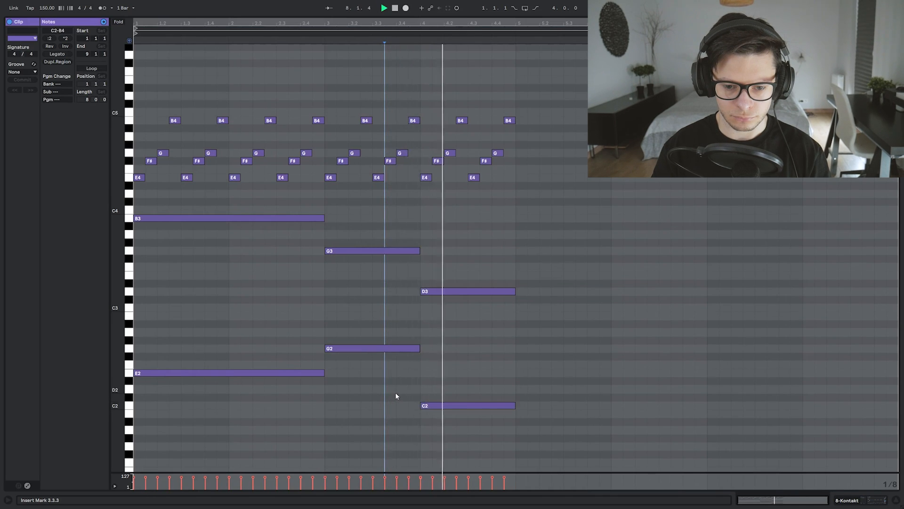
# Extend the Kontakt progression to eight bars, with E3 over C2 in bar 4 and D3 over A1 in bar 8
pyautogui.click(465, 437)
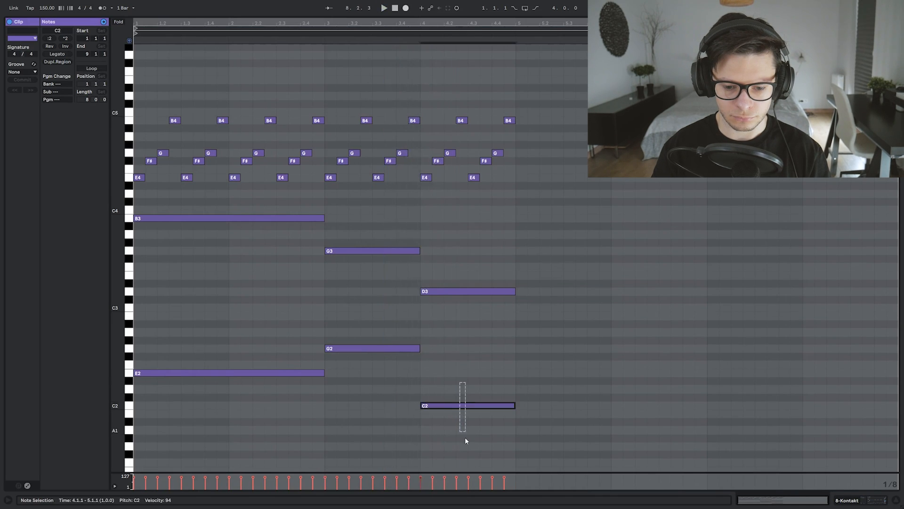
pyautogui.click(396, 282)
pyautogui.press('space')
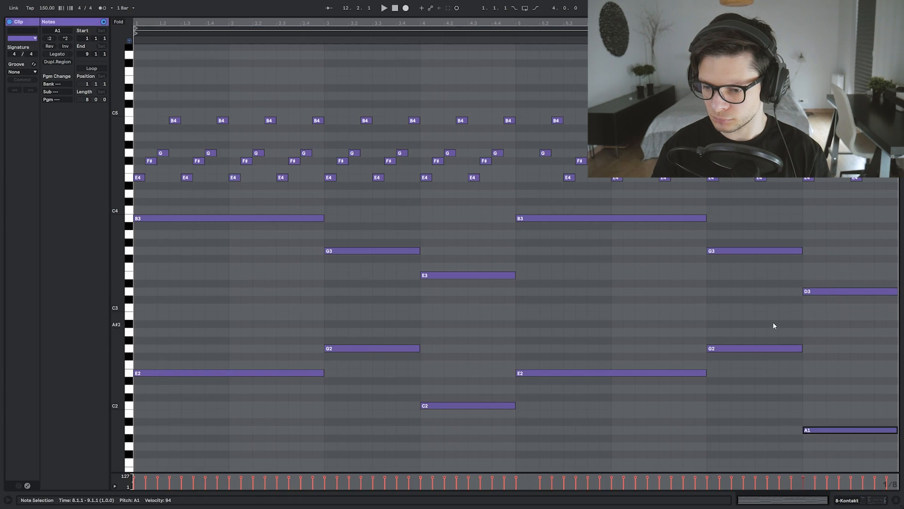
pyautogui.click(773, 323)
pyautogui.press('space')
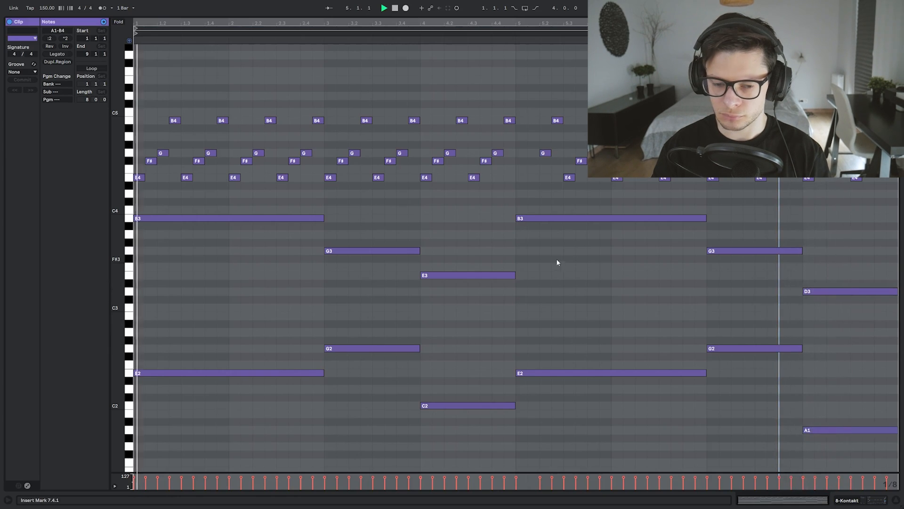
# Add Secret Sauce to the Kontakt track and load its EXILE preset
pyautogui.hotkey('shift', 'Tab')
pyautogui.click(410, 232)
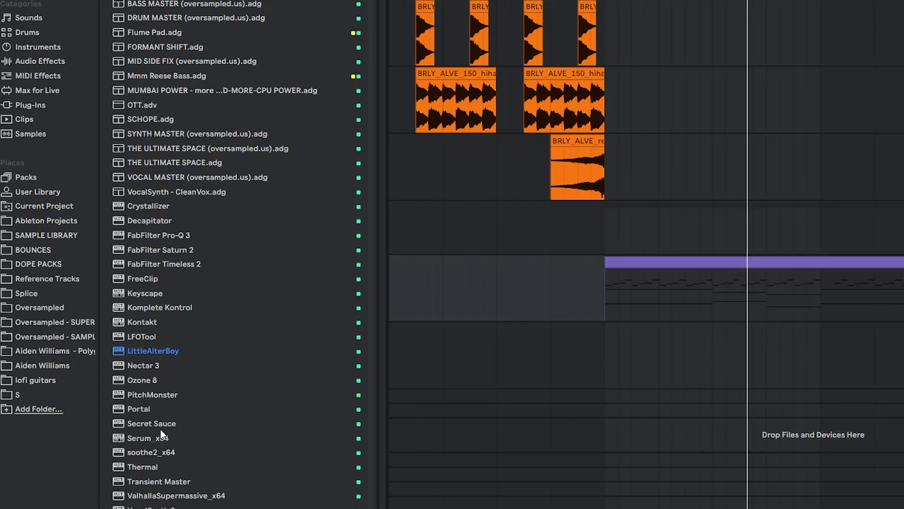
pyautogui.doubleClick(161, 426)
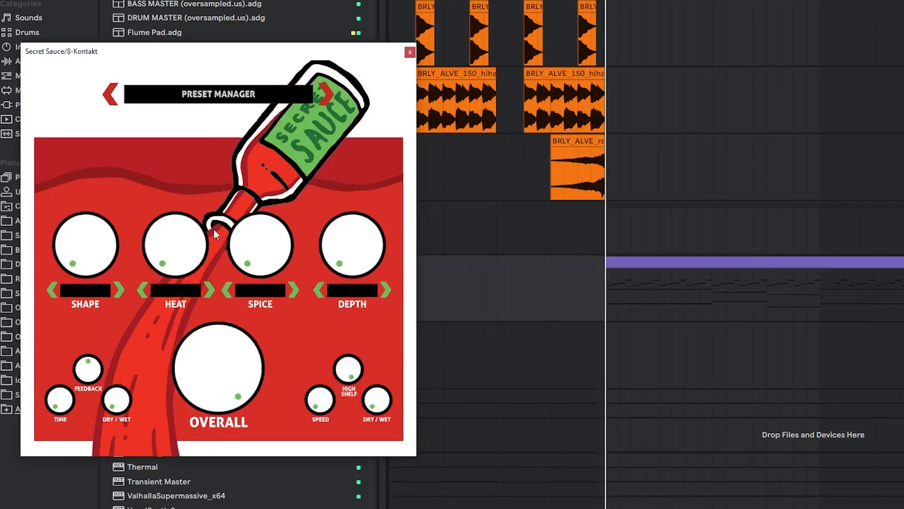
pyautogui.click(218, 95)
pyautogui.click(219, 228)
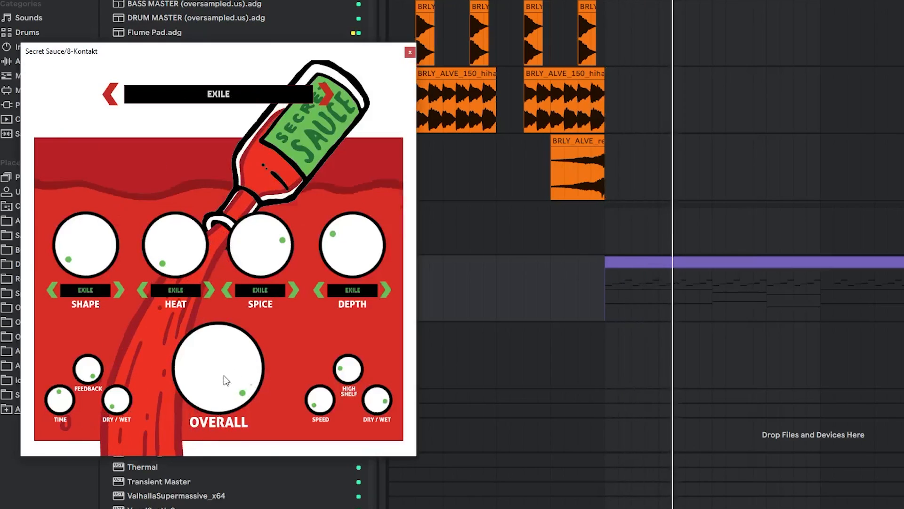
# Adjust Secret Sauce's Overall, High Shelf and Dry/Wet, and add The Ultimate Space with reverb 47, decay 3.10 s and brightness 45
pyautogui.moveTo(348, 375); pyautogui.dragTo(348, 401)
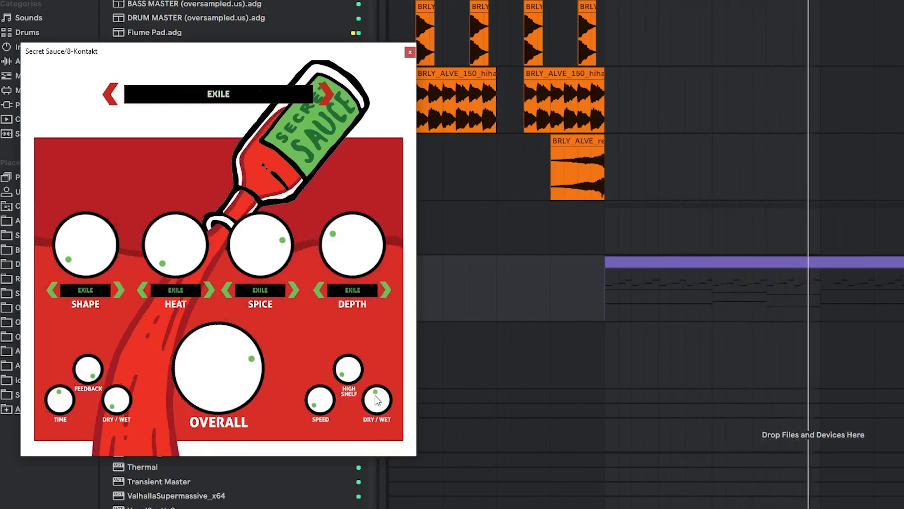
pyautogui.click(221, 338)
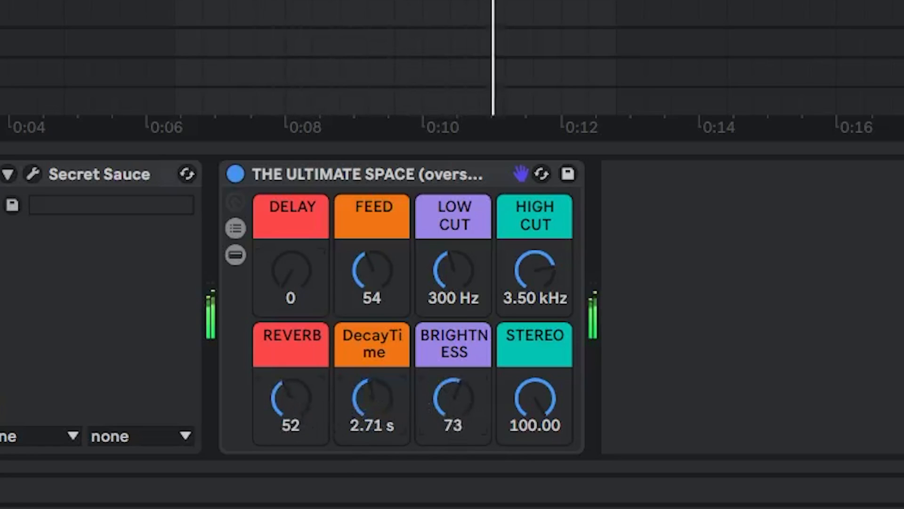
pyautogui.moveTo(288, 403); pyautogui.dragTo(288, 452)
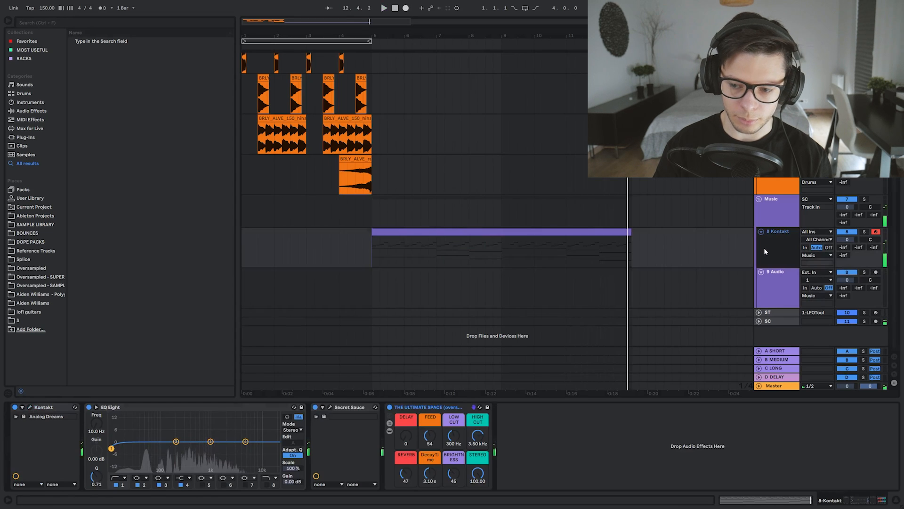
# Add a MIDI track below Kontakt with Serum's LEAD - Postapocalypt preset, and enter an eight-bar bass line starting at bar 5
pyautogui.hotkey('ctrl', 'shift', 't')
pyautogui.moveTo(630, 284); pyautogui.dragTo(372, 275)
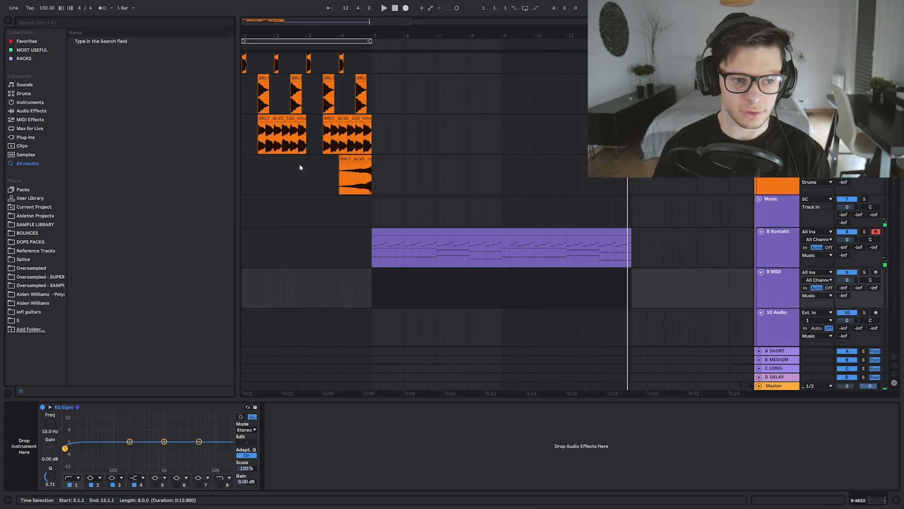
pyautogui.click(32, 50)
pyautogui.click(615, 283)
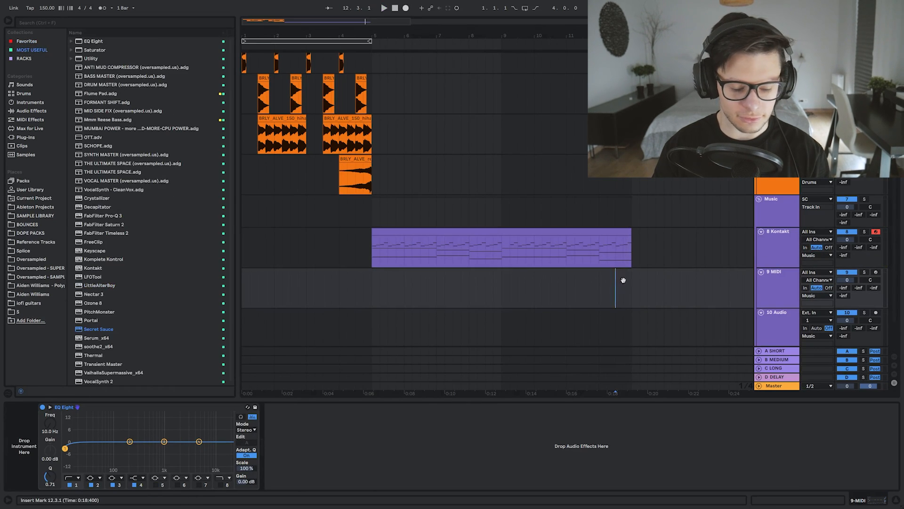
pyautogui.hotkey('ctrl', 'f')
pyautogui.write('Serum_x64.vst')
pyautogui.press('Return')
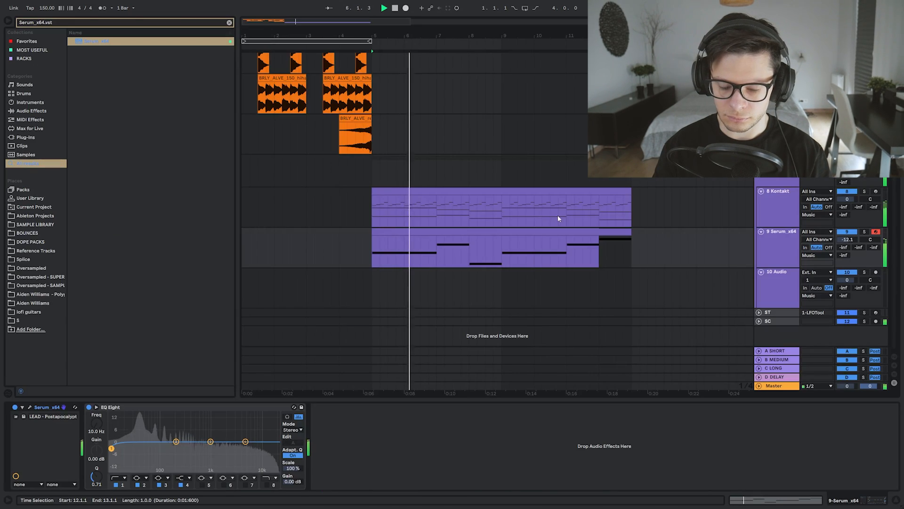
pyautogui.click(504, 245)
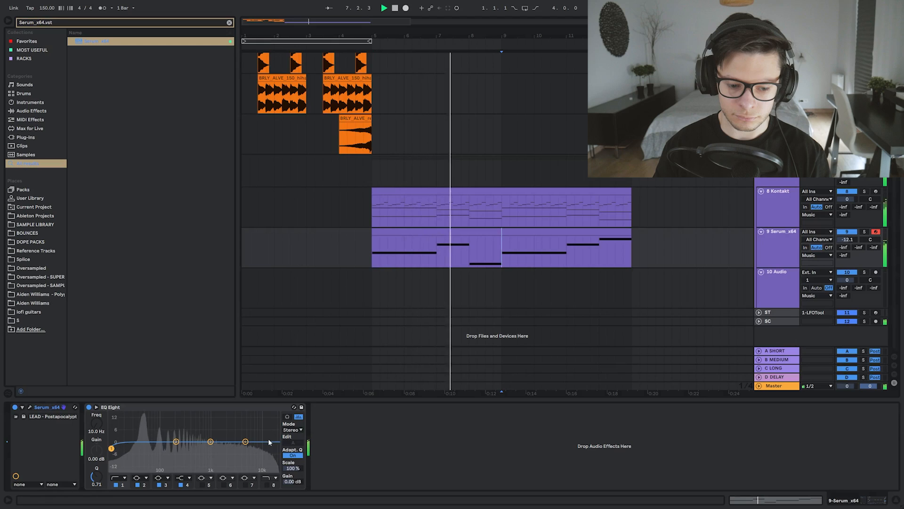
# Lower EQ Eight band 4 on the Serum track to -0.62 dB at 4.00 kHz, and add a Utility set to Left
pyautogui.moveTo(245, 444); pyautogui.dragTo(235, 449)
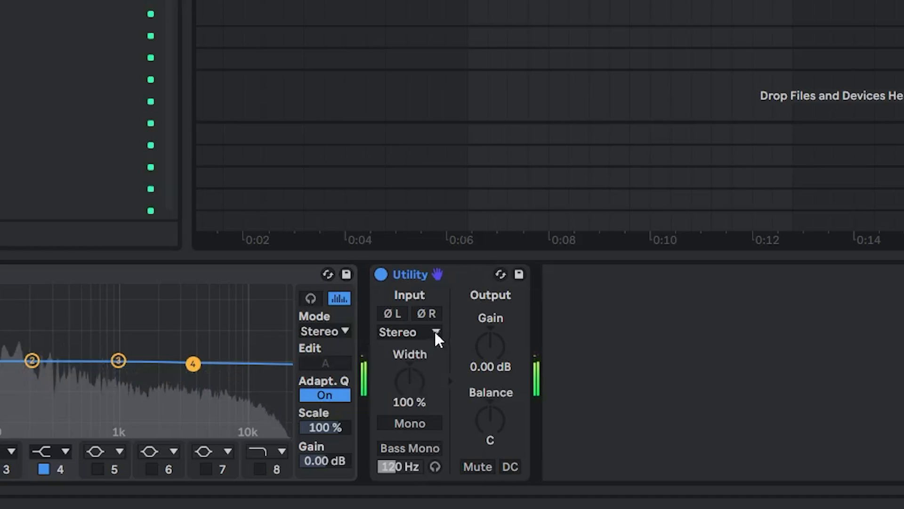
pyautogui.click(336, 431)
pyautogui.click(329, 437)
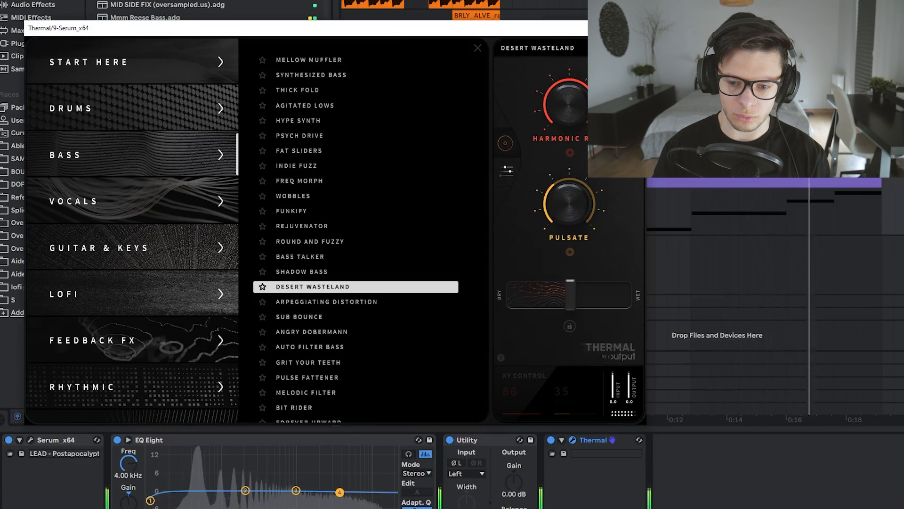
# Load Thermal's THICK FOLD bass preset on the Serum track and move Utility behind Thermal in the device chain
pyautogui.click(303, 92)
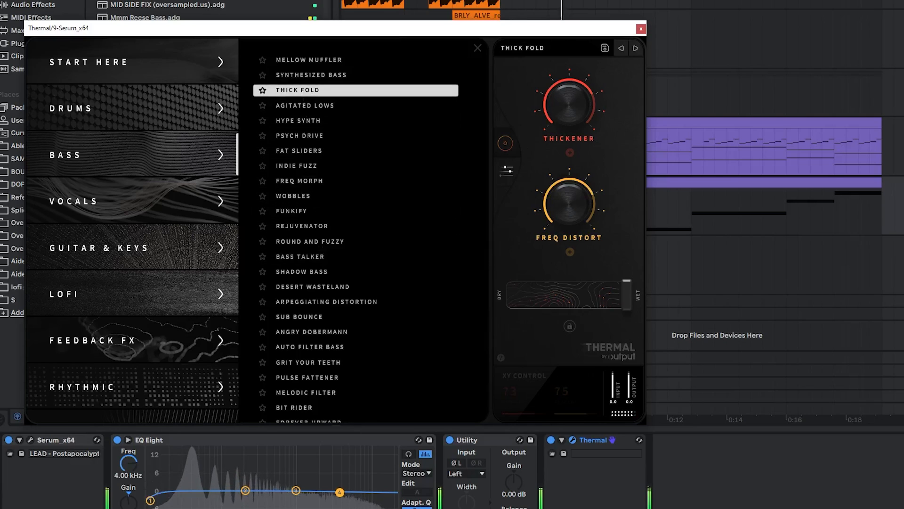
pyautogui.click(734, 2)
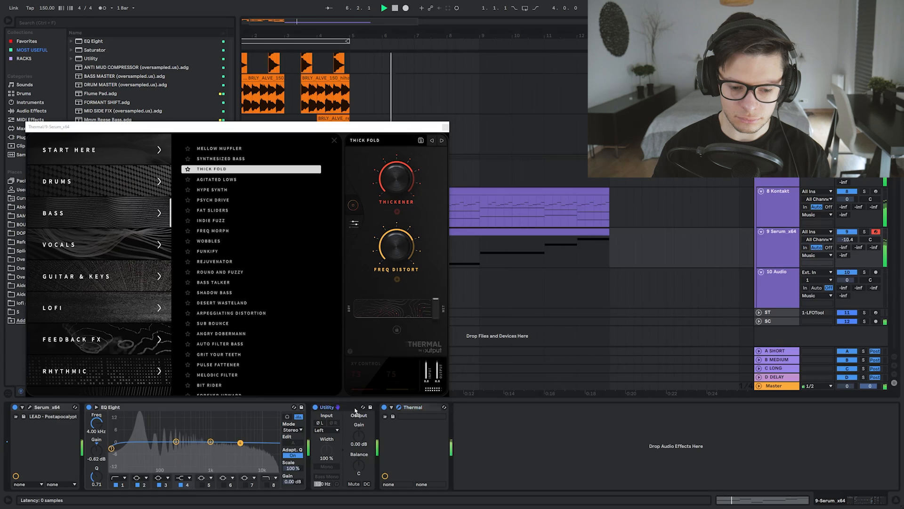
pyautogui.moveTo(500, 440); pyautogui.dragTo(698, 468)
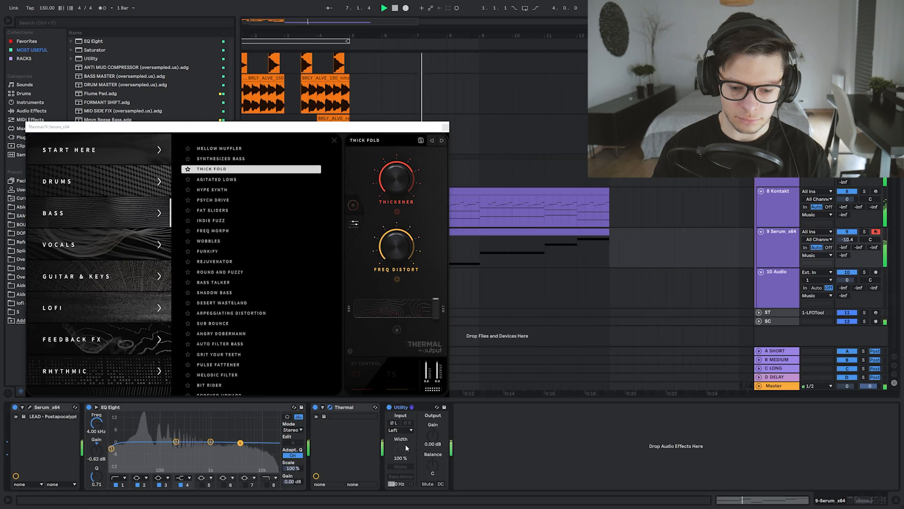
pyautogui.click(445, 128)
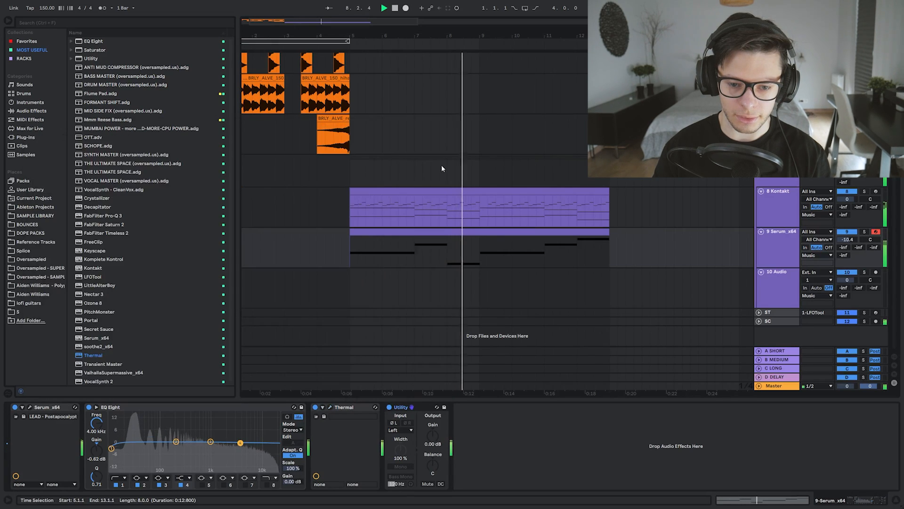
pyautogui.click(432, 259)
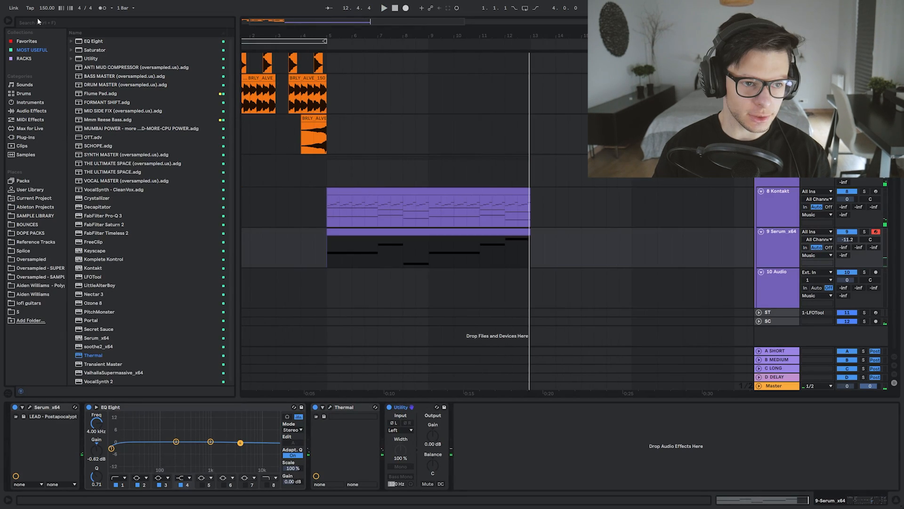
# Place vocal_hit_E.wav from the Oversampled folder's vocal one-shots on the audio track at bar 5
pyautogui.click(38, 19)
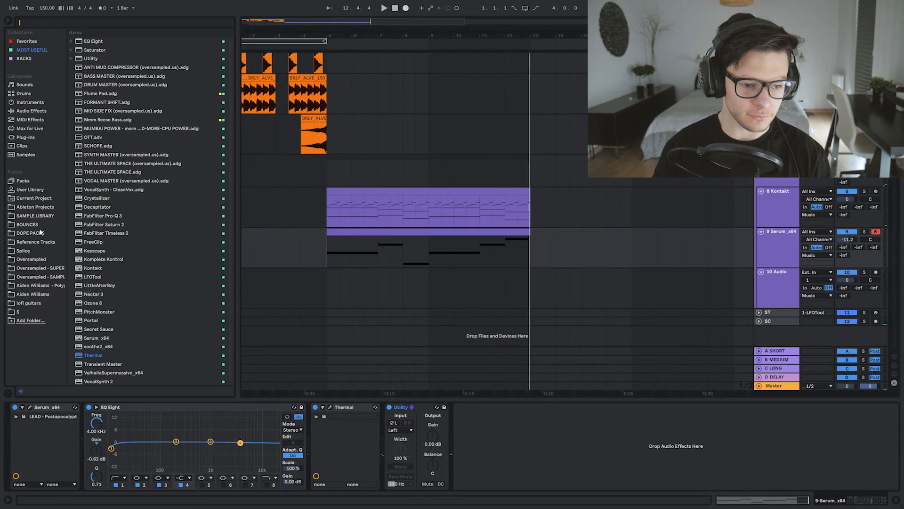
pyautogui.click(42, 263)
pyautogui.moveTo(124, 198); pyautogui.dragTo(322, 278)
pyautogui.scroll(4, 332, 278)
pyautogui.moveTo(394, 278); pyautogui.dragTo(457, 279)
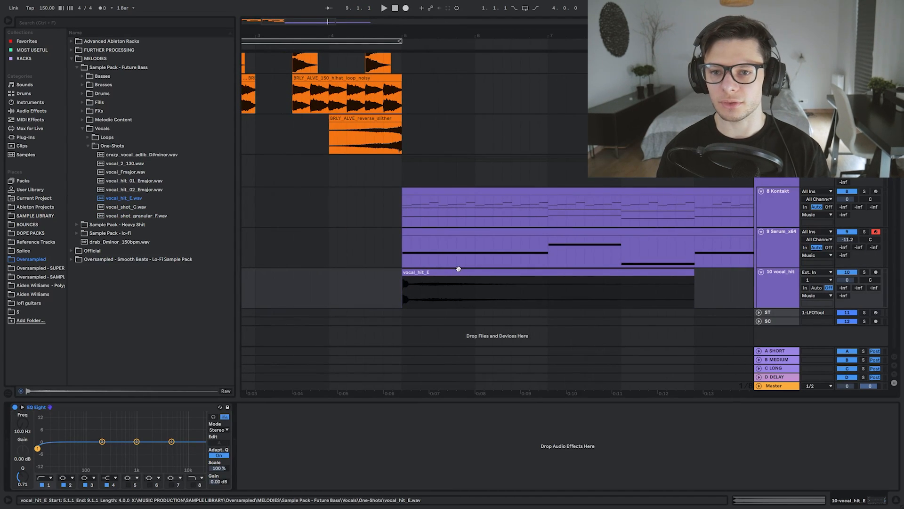
# Repeat the vocal_hit_E clip every two beats along the length of the Kontakt and Serum clips
pyautogui.doubleClick(450, 272)
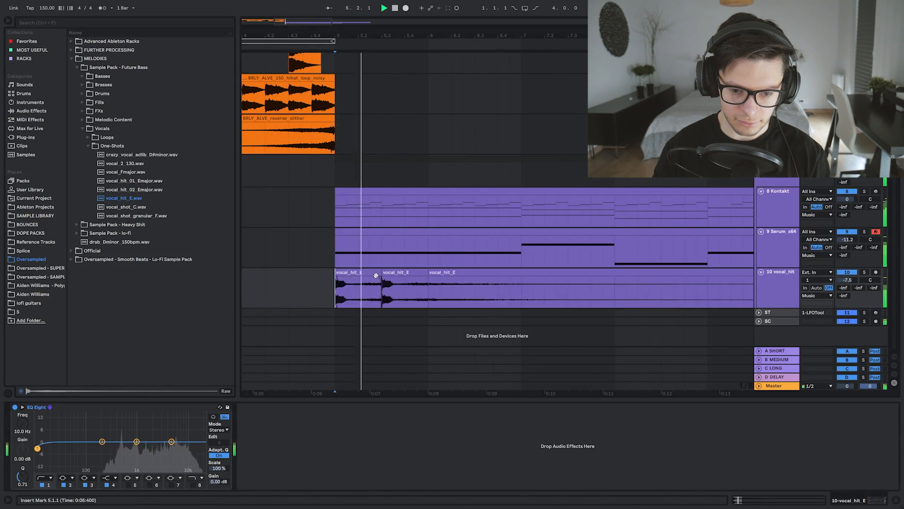
pyautogui.click(375, 273)
pyautogui.keyDown('shift'); pyautogui.click(405, 272); pyautogui.keyUp('shift')
pyautogui.hotkey('ctrl', 'd')
pyautogui.hotkey('ctrl', 'd')
pyautogui.hotkey('ctrl', 'd')
pyautogui.scroll(-4, 406, 273)
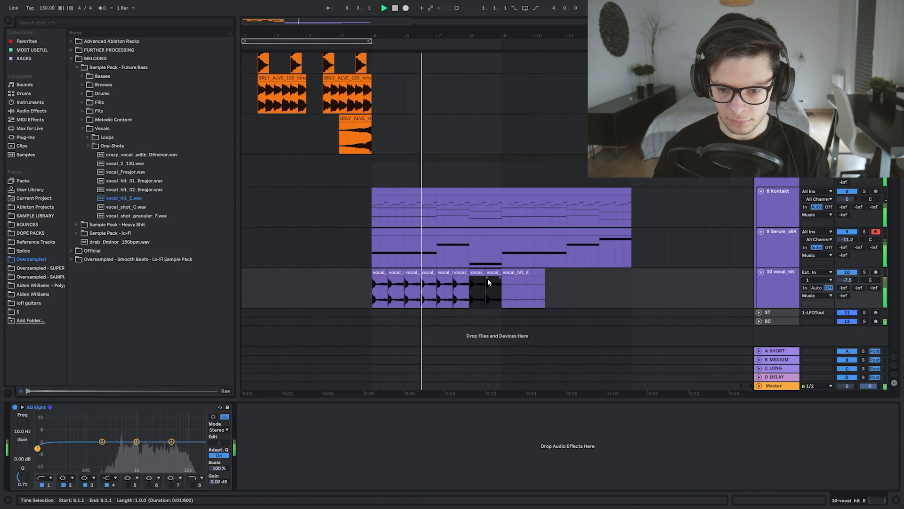
pyautogui.hotkey('ctrl', 'd')
pyautogui.hotkey('ctrl', 'd')
pyautogui.hotkey('ctrl', 'd')
pyautogui.hotkey('ctrl', 'd')
pyautogui.hotkey('ctrl', 'd')
pyautogui.hotkey('ctrl', 'd')
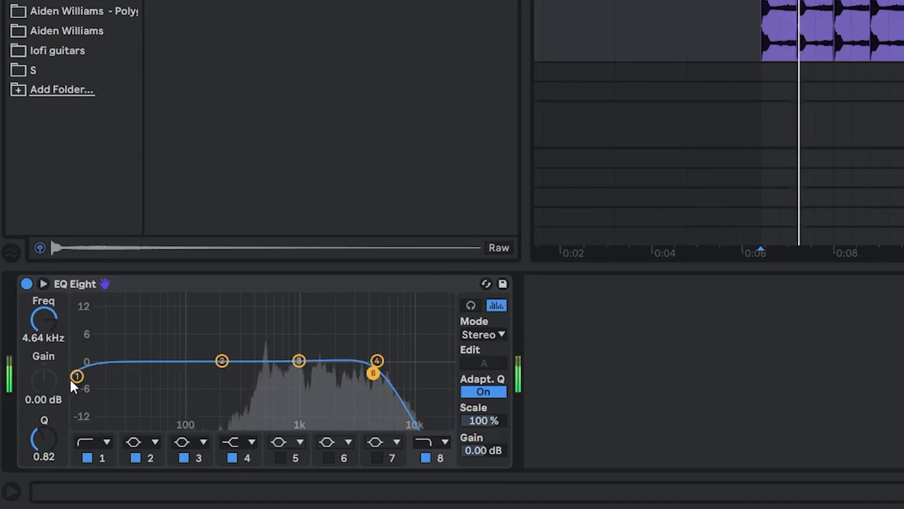
# Filter the vocal hits in EQ Eight by raising band 1's low cut and lowering band 8's high cut
pyautogui.click(44, 478)
pyautogui.click(89, 321)
pyautogui.moveTo(77, 376); pyautogui.dragTo(165, 384)
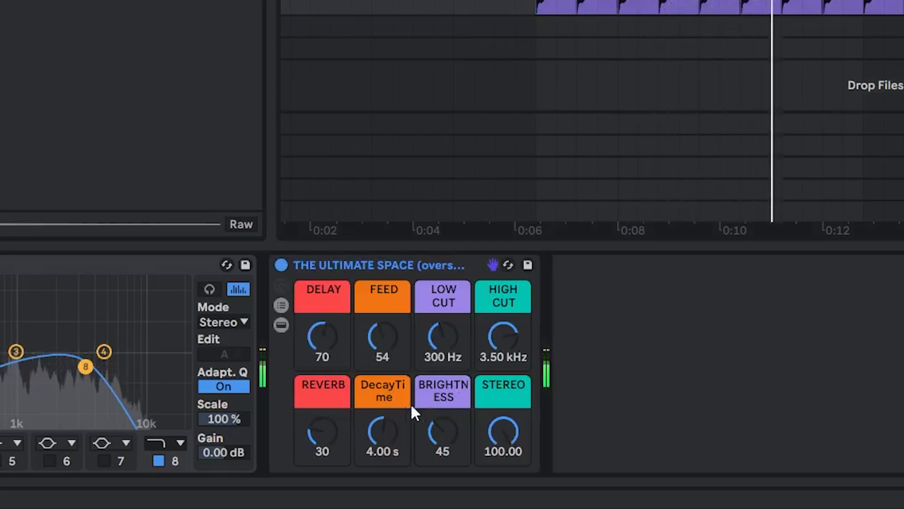
# Add The Ultimate Space to the vocal track and adjust its delay, brightness and reverb amounts
pyautogui.moveTo(323, 337); pyautogui.dragTo(323, 404)
pyautogui.moveTo(442, 431); pyautogui.dragTo(441, 419)
pyautogui.moveTo(318, 433); pyautogui.dragTo(318, 397)
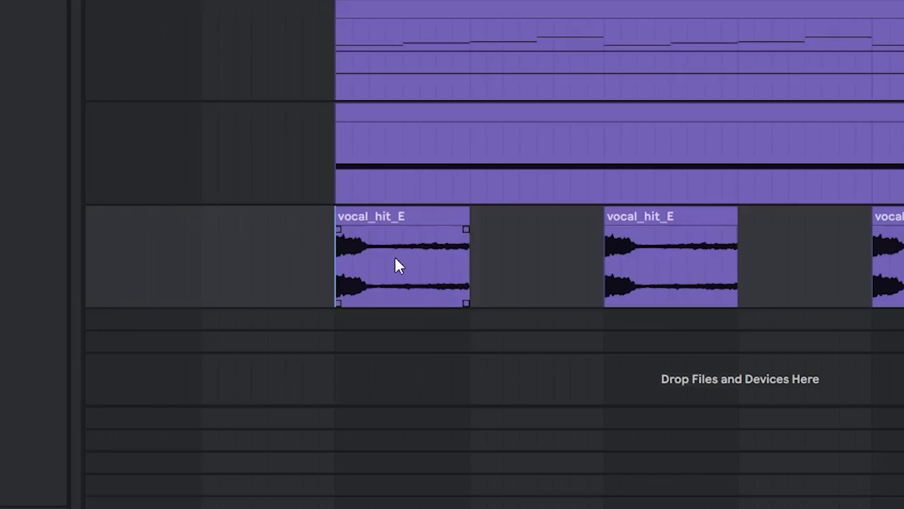
# Shorten the first vocal_hit_E clip to half its length and repeat it every two beats in place of the longer hits
pyautogui.moveTo(513, 238); pyautogui.dragTo(361, 233)
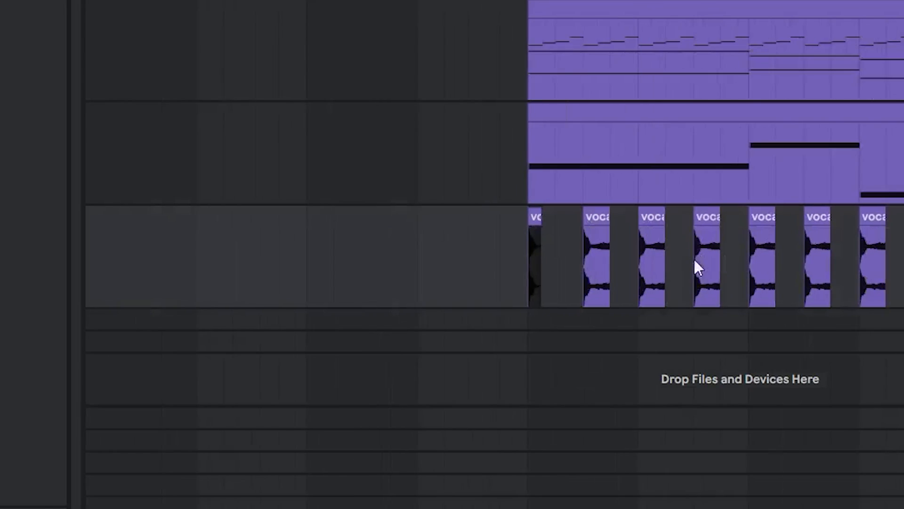
pyautogui.hotkey('ctrl', 'd')
pyautogui.hotkey('ctrl', 'd')
pyautogui.hotkey('ctrl', 'd')
pyautogui.hotkey('ctrl', 'd')
pyautogui.hotkey('ctrl', 'd')
pyautogui.hotkey('ctrl', 'd')
pyautogui.hotkey('ctrl', 'd')
pyautogui.hotkey('ctrl', 'd')
pyautogui.hotkey('ctrl', 'd')
pyautogui.hotkey('ctrl', 'd')
pyautogui.hotkey('ctrl', 'd')
pyautogui.hotkey('ctrl', 'd')
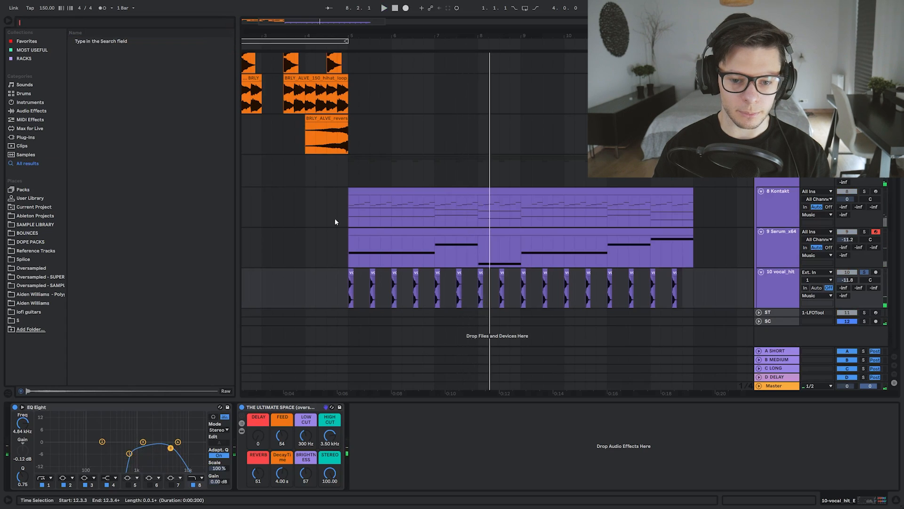
# Add Thermal to the vocal hit track with the Pump Space vocal preset at 55 percent dry/wet
pyautogui.click(395, 246)
pyautogui.click(356, 291)
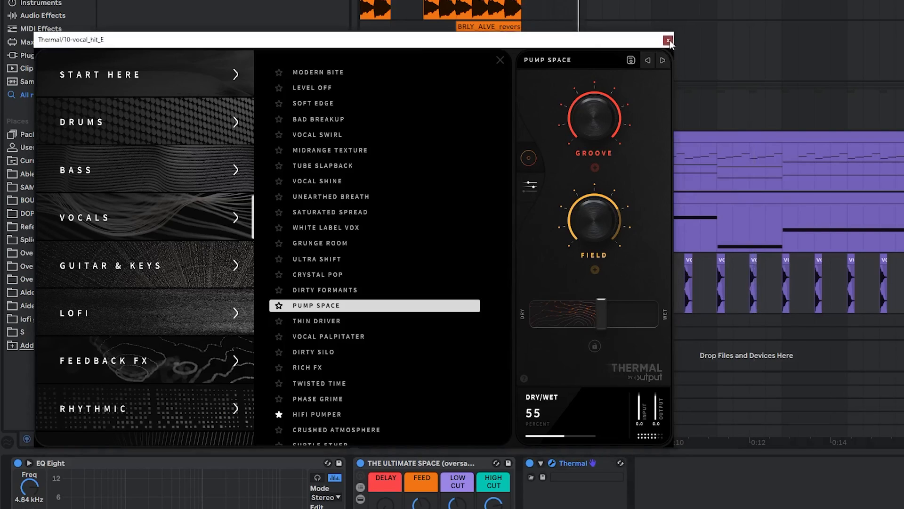
pyautogui.click(668, 41)
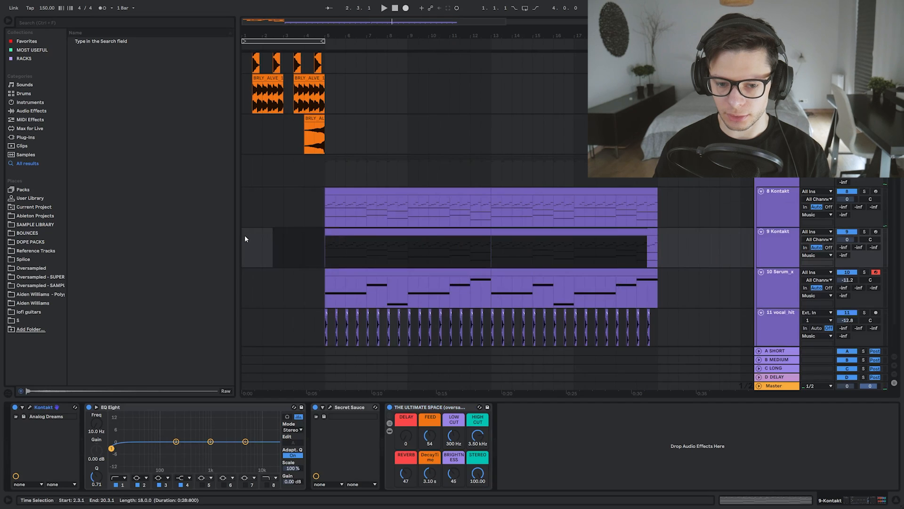
# Replace the clip on the duplicated Kontakt track with an eight-bar sparse melody of short B4, G, F#, D4, B3 and A3 notes
pyautogui.click(643, 249)
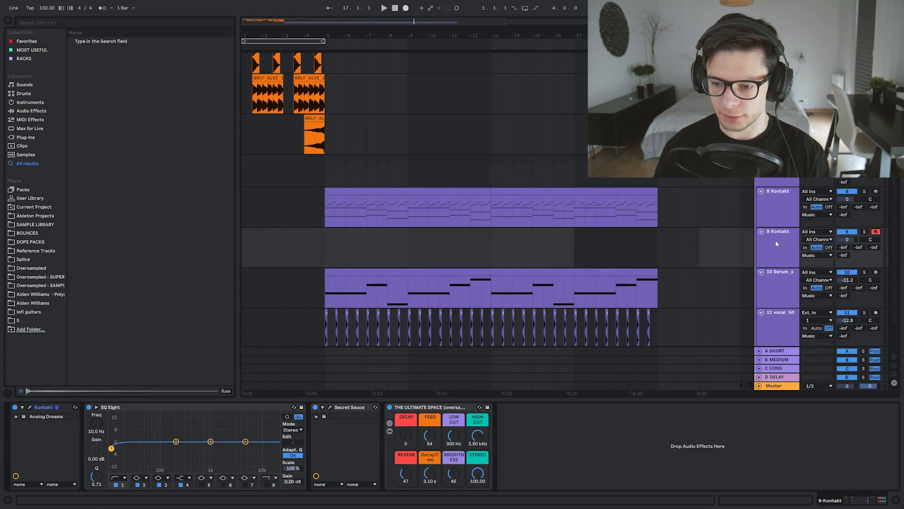
pyautogui.click(776, 243)
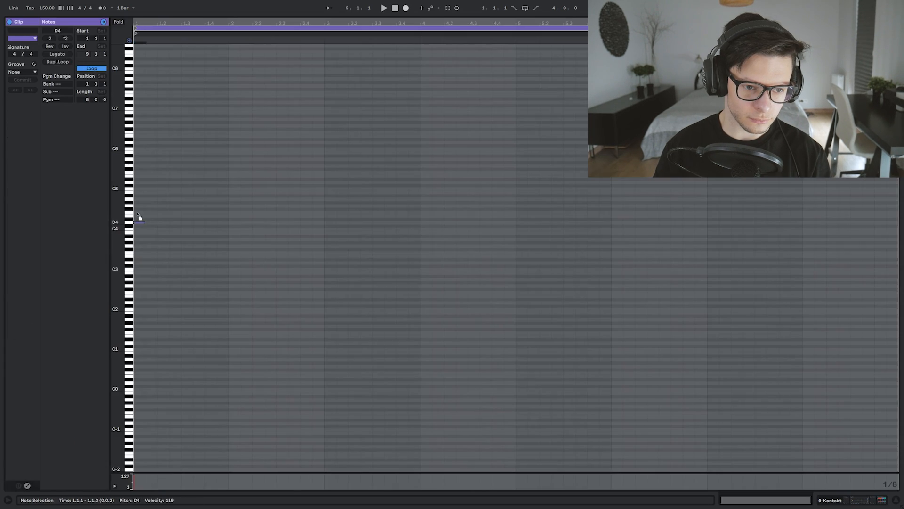
pyautogui.moveTo(116, 194); pyautogui.dragTo(141, 194)
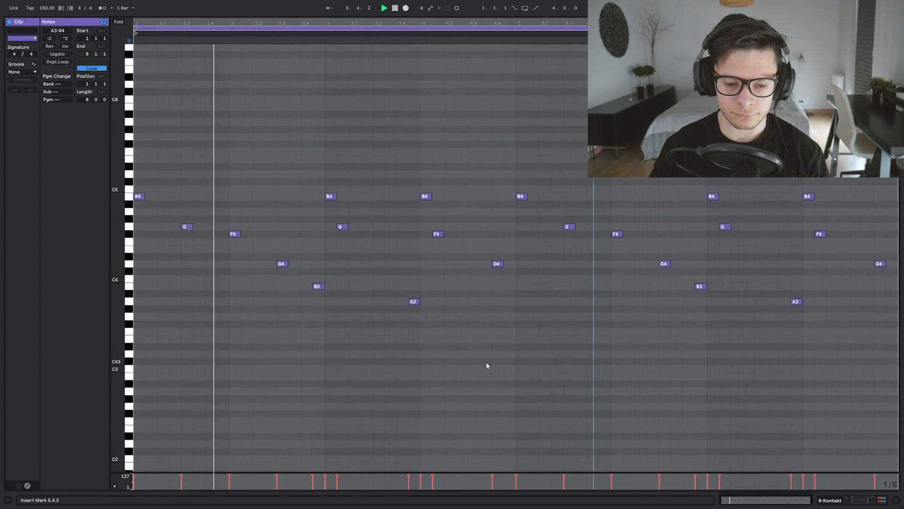
pyautogui.keyDown('shift'); pyautogui.click(490, 362); pyautogui.keyUp('shift')
pyautogui.hotkey('shift', 'Tab')
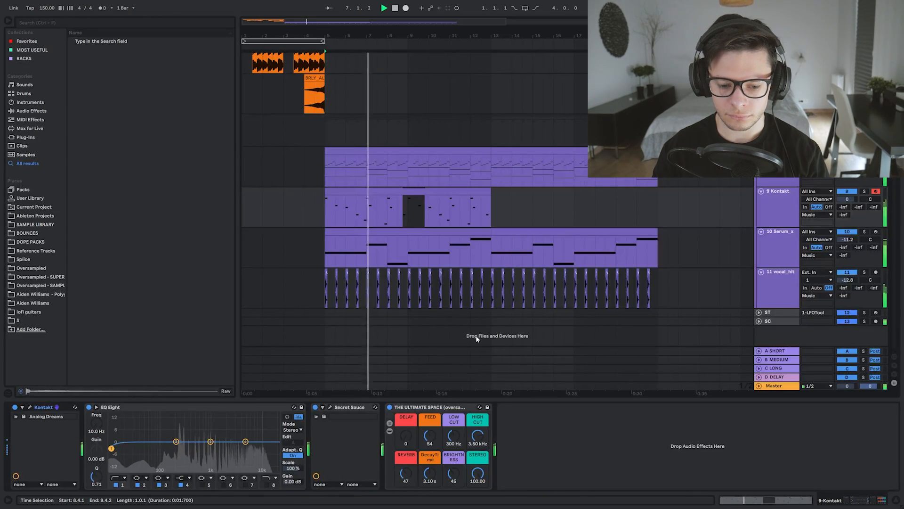
# Compare the second Kontakt melody with Secret Sauce off and on, and load the Oppose preset
pyautogui.click(315, 407)
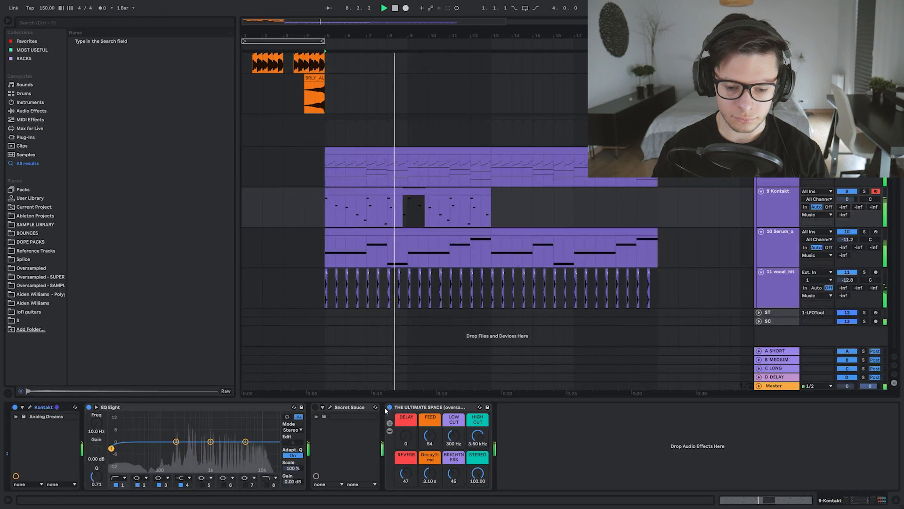
pyautogui.click(330, 406)
pyautogui.click(315, 406)
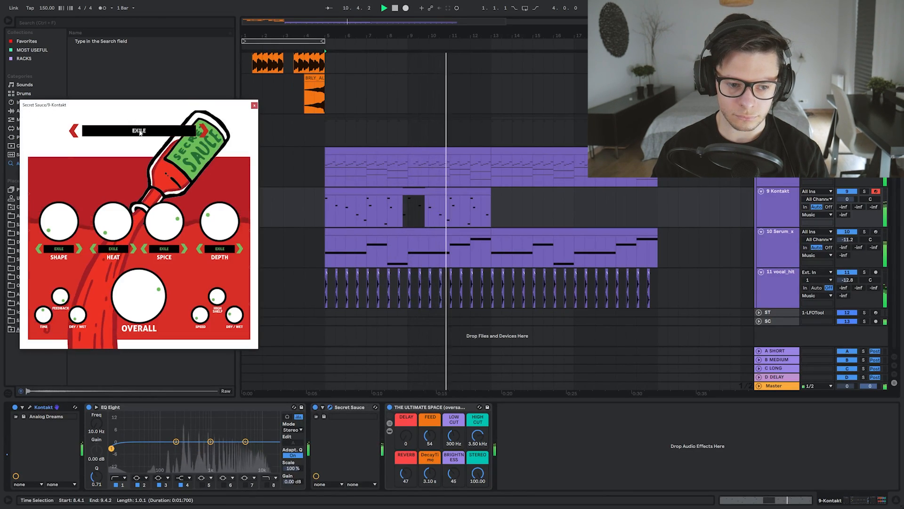
pyautogui.click(140, 130)
pyautogui.click(179, 251)
pyautogui.click(204, 131)
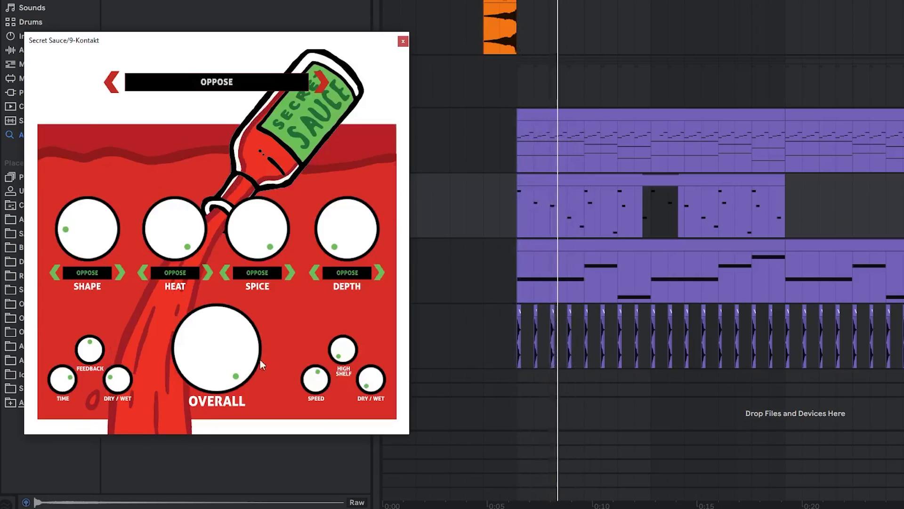
# Adjust Secret Sauce's Overall amount on the second Kontakt track and close the plug-in
pyautogui.moveTo(165, 303); pyautogui.dragTo(137, 301)
pyautogui.press('space')
pyautogui.moveTo(212, 356); pyautogui.dragTo(214, 325)
pyautogui.click(403, 41)
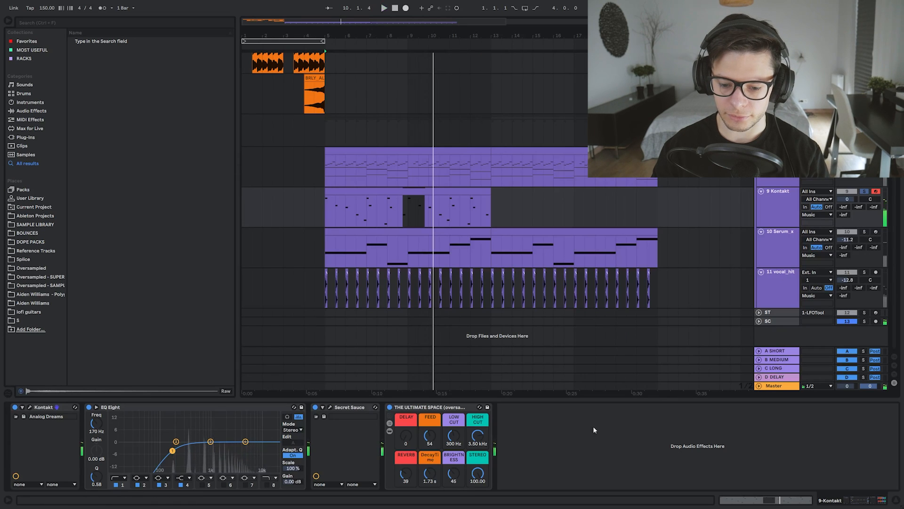
# Add OTT before Secret Sauce with 257 % time and 31 % amount, and adjust The Ultimate Space's decay time
pyautogui.click(594, 429)
pyautogui.hotkey('ctrl', 'f')
pyautogui.write('OTT.adv')
pyautogui.press('Return')
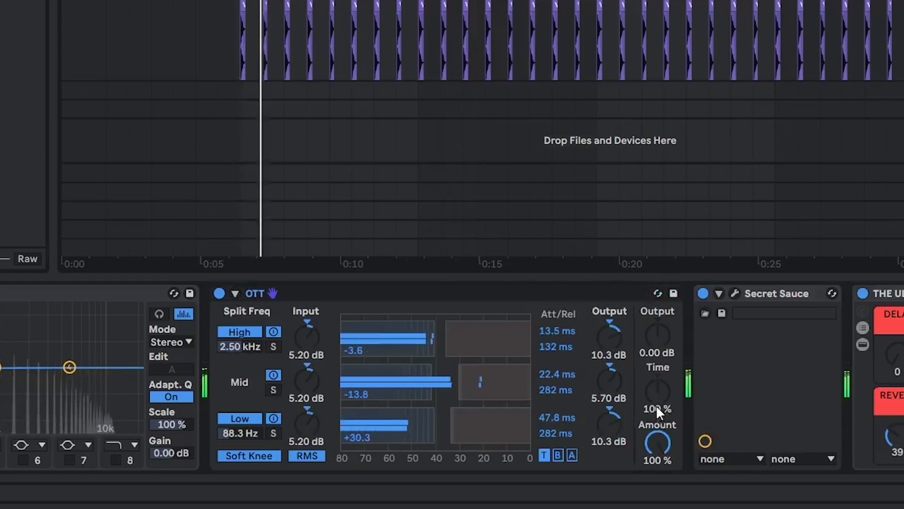
pyautogui.moveTo(660, 389); pyautogui.dragTo(660, 365)
pyautogui.moveTo(658, 443); pyautogui.dragTo(658, 492)
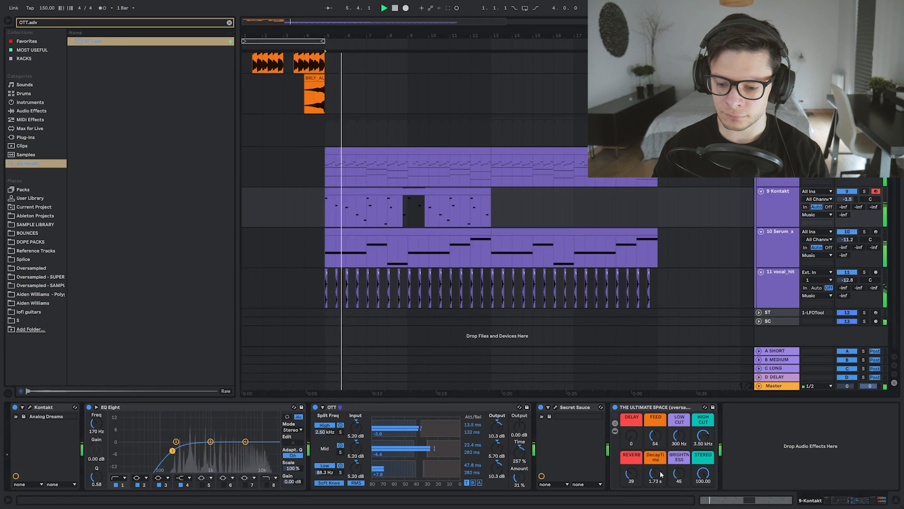
pyautogui.moveTo(658, 473); pyautogui.dragTo(679, 476)
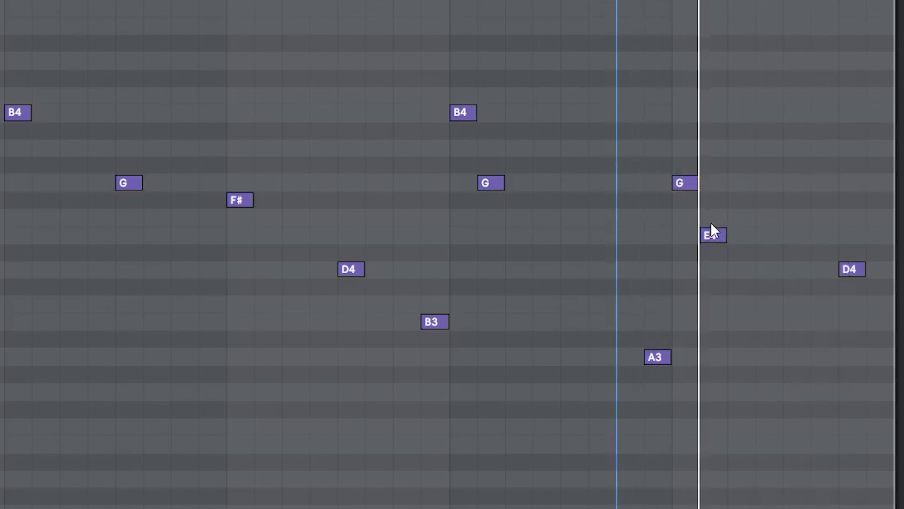
# Raise the E4 note in the melody's last bar to F#4
pyautogui.moveTo(711, 228); pyautogui.dragTo(715, 197)
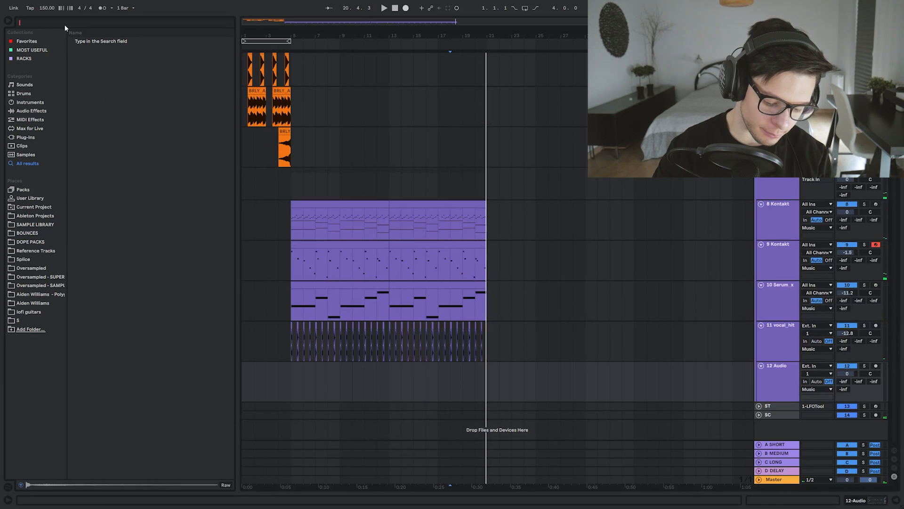
# Search the library for "pad em", audition the grain pads and place Oversampled_grains_pad_32_Em.wav on the new audio track at bar 5
pyautogui.write('pad em')
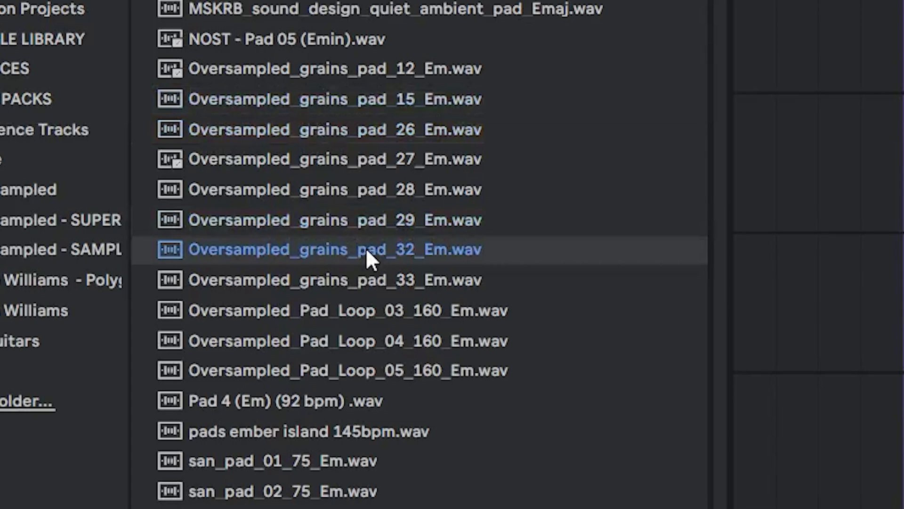
pyautogui.click(376, 271)
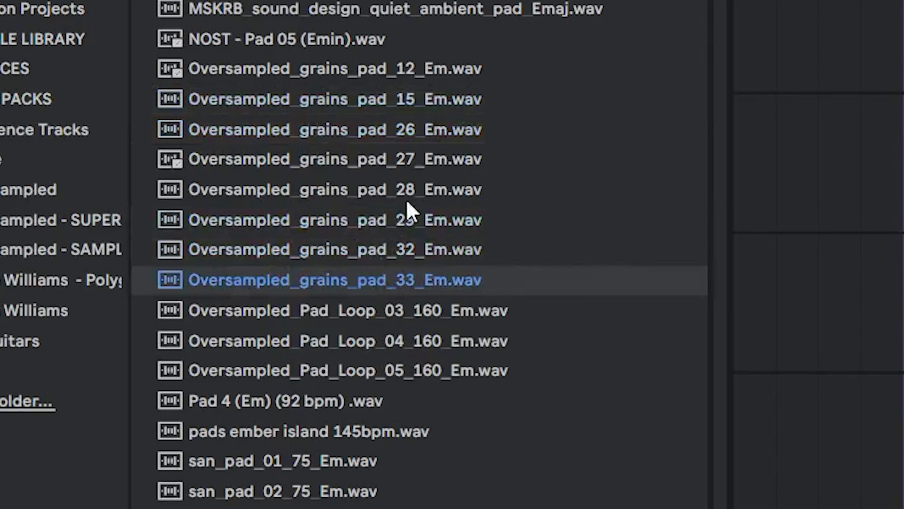
pyautogui.click(405, 252)
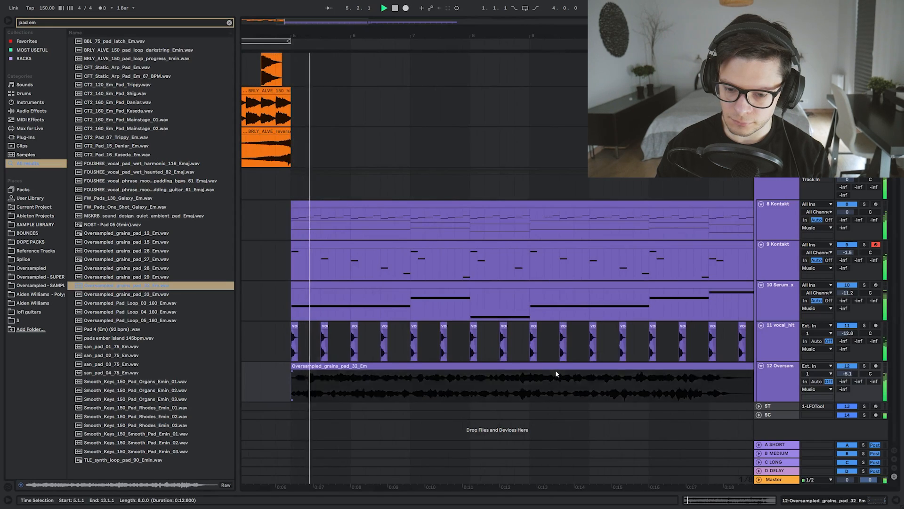
# Check the pad clip's sample settings and cut the pad's lows at 367 Hz in EQ Eight
pyautogui.doubleClick(554, 365)
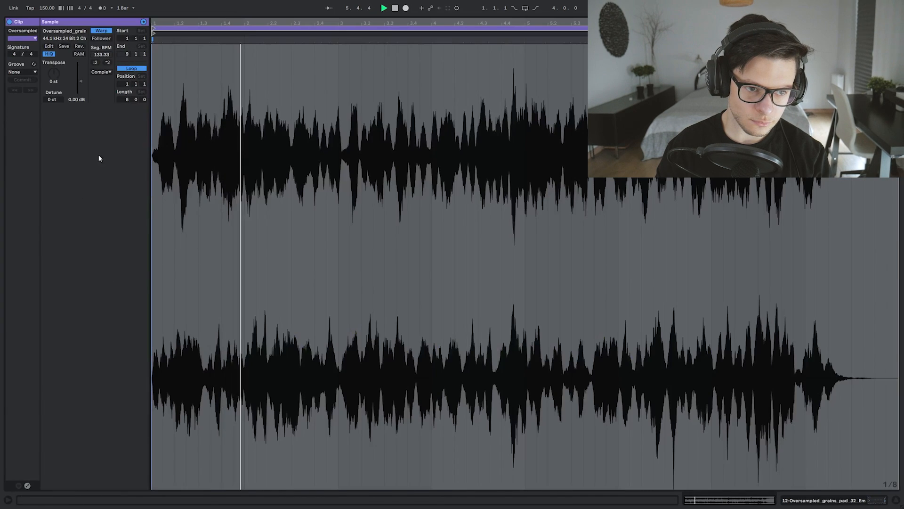
pyautogui.hotkey('shift', 'Tab')
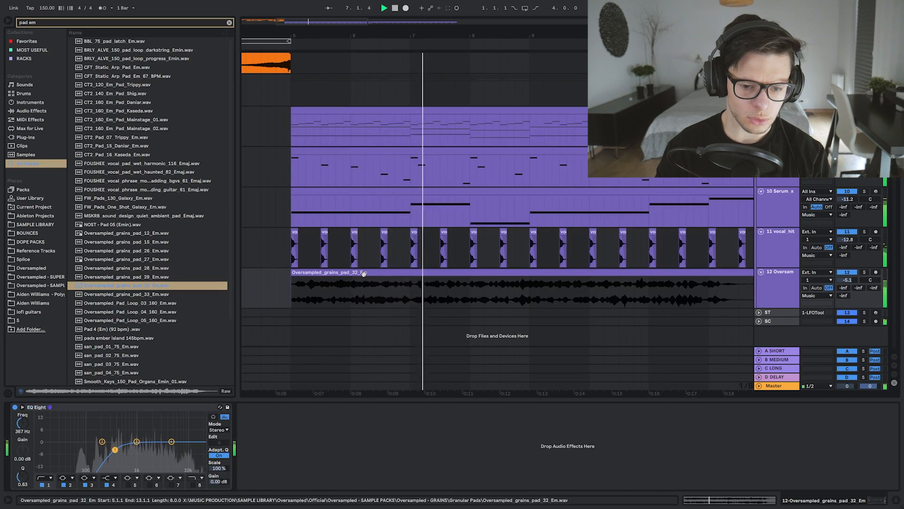
pyautogui.hotkey('shift', 'Tab')
pyautogui.hotkey('shift', 'Tab')
# Repeat the Oversampled_grains_pad_32_Em clip along its track up to bar 37
pyautogui.scroll(-3, 389, 252)
pyautogui.moveTo(430, 279); pyautogui.dragTo(468, 283)
pyautogui.press('Delete')
pyautogui.click(408, 282)
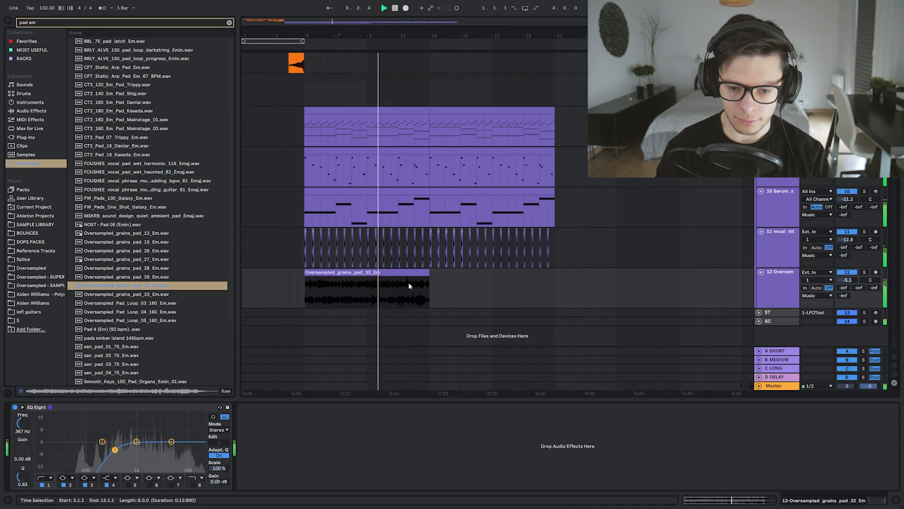
pyautogui.hotkey('ctrl', 'd')
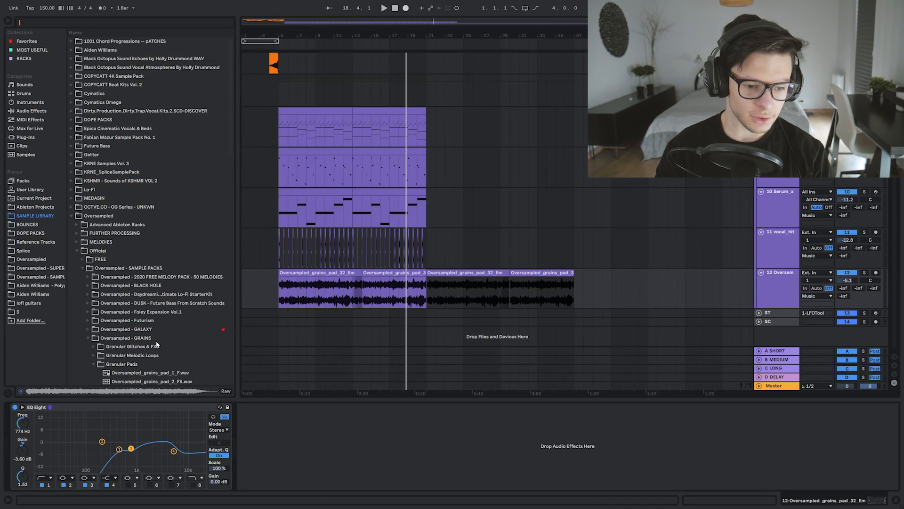
# Audition samples in the GRAINS pack's Granular Pads folder and pick Oversampled_grains_pad_33_Em.wav
pyautogui.scroll(-10, 179, 223)
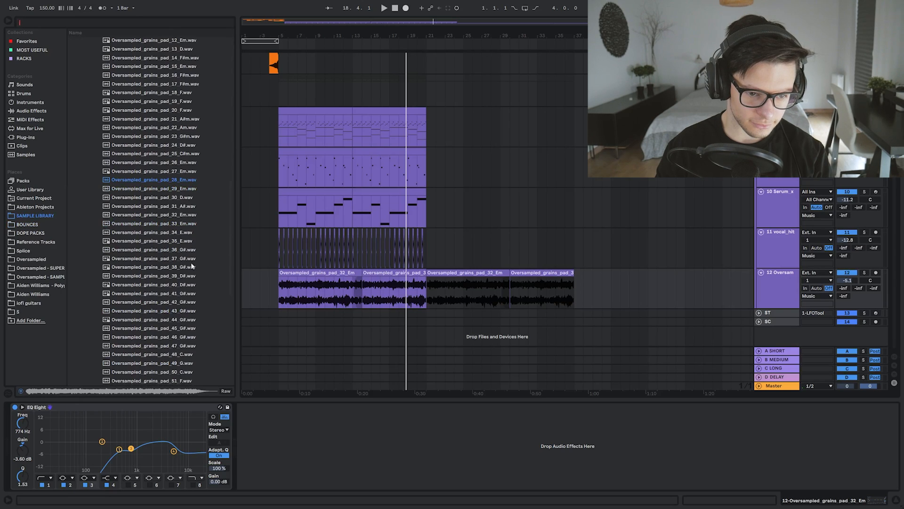
pyautogui.scroll(8, 191, 262)
pyautogui.click(176, 189)
pyautogui.click(185, 146)
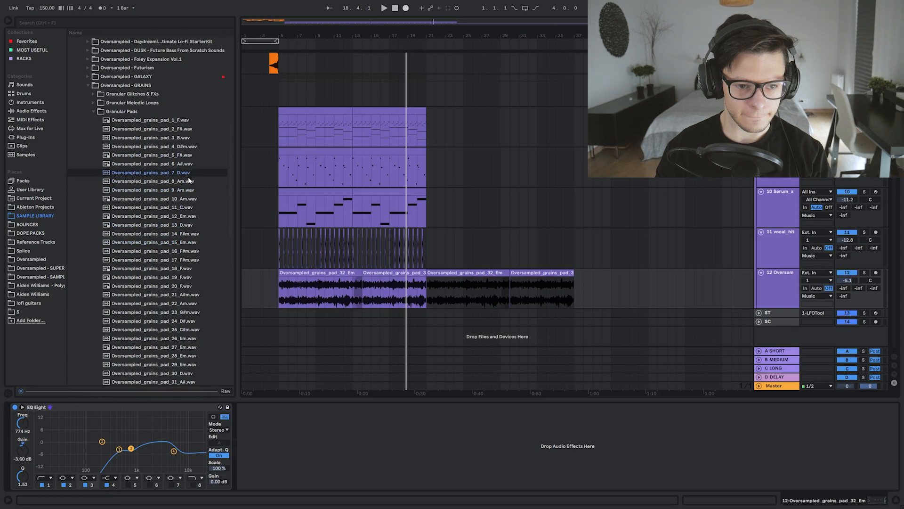
pyautogui.scroll(-5, 192, 236)
pyautogui.click(192, 314)
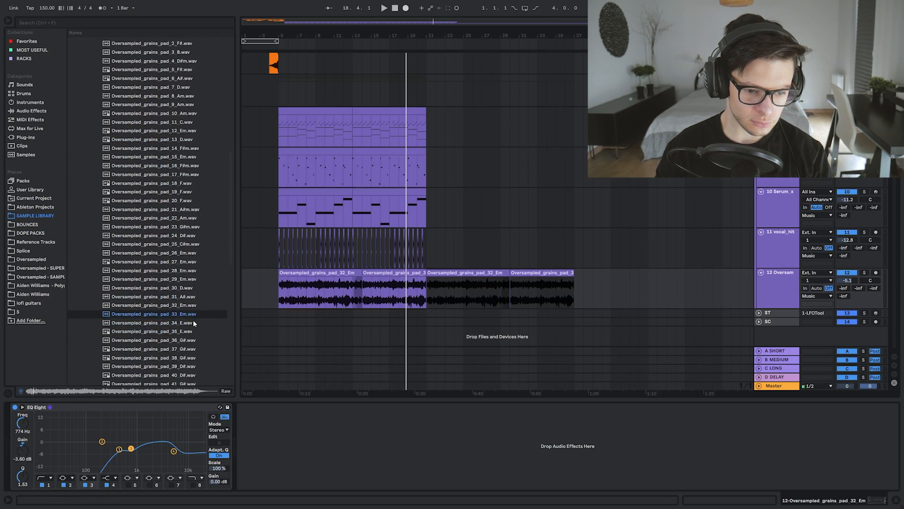
# Place Oversampled_grains_pad_33_Em.wav at bar 21 on a cleared duplicate of the pad track and play from bar 20
pyautogui.moveTo(183, 316); pyautogui.dragTo(612, 290)
pyautogui.hotkey('ctrl', 'd')
pyautogui.moveTo(250, 330); pyautogui.dragTo(593, 330)
pyautogui.press('Delete')
pyautogui.click(662, 280)
pyautogui.click(419, 333)
pyautogui.press('space')
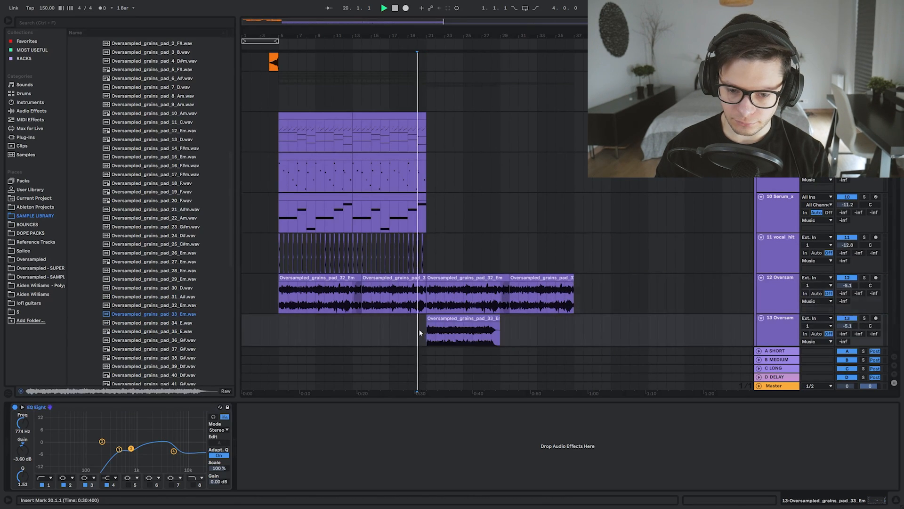
# Add an eight-bar copy of the Serum bass clip at bar 21 and open its notes for editing
pyautogui.scroll(3, 420, 325)
pyautogui.moveTo(446, 273); pyautogui.dragTo(435, 229)
pyautogui.click(415, 295)
pyautogui.click(440, 272)
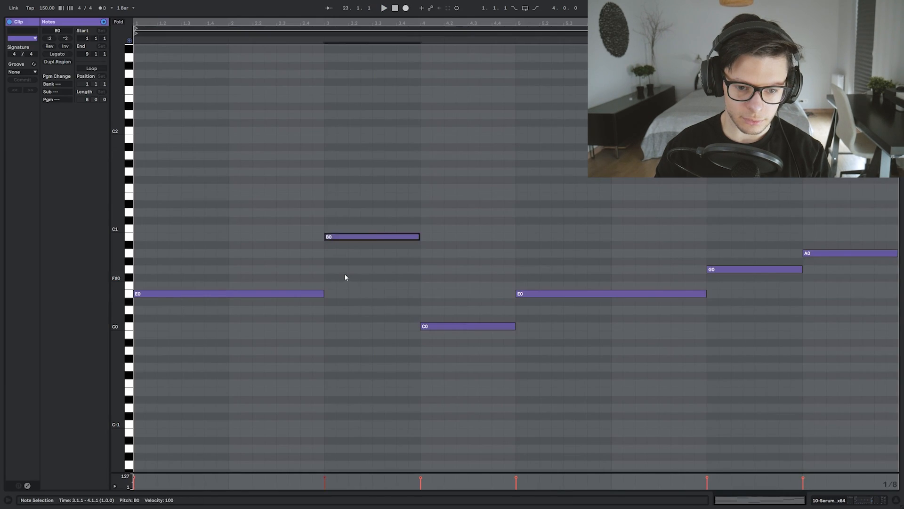
# Raise the B0 note in the copied Serum clip's third bar to D1 and the C0 note in its fourth bar to G0
pyautogui.press('Up')
pyautogui.press('Up')
pyautogui.press('Up')
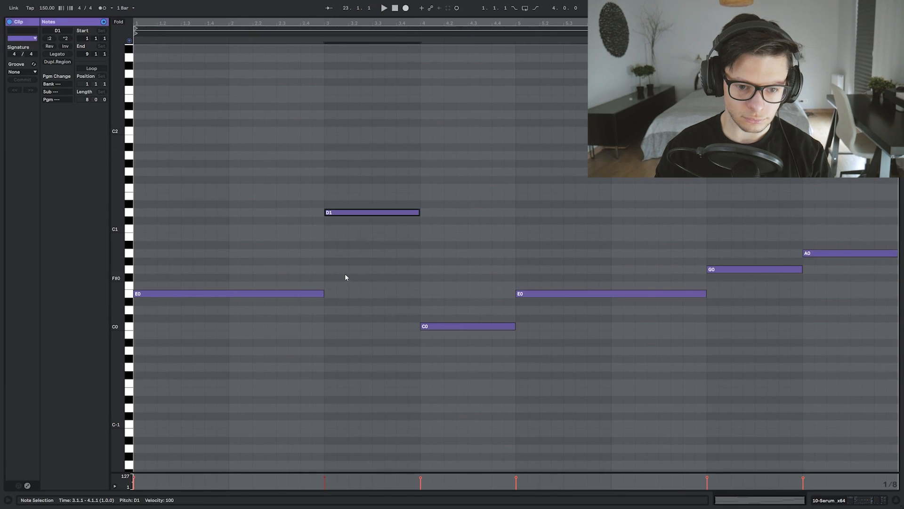
pyautogui.moveTo(434, 325); pyautogui.dragTo(436, 262)
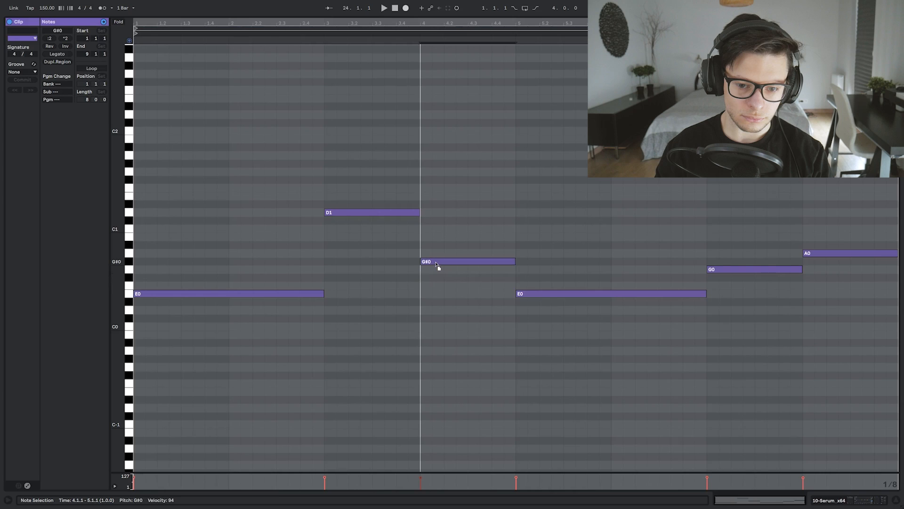
pyautogui.moveTo(248, 250); pyautogui.dragTo(242, 382)
pyautogui.moveTo(376, 301); pyautogui.dragTo(396, 63)
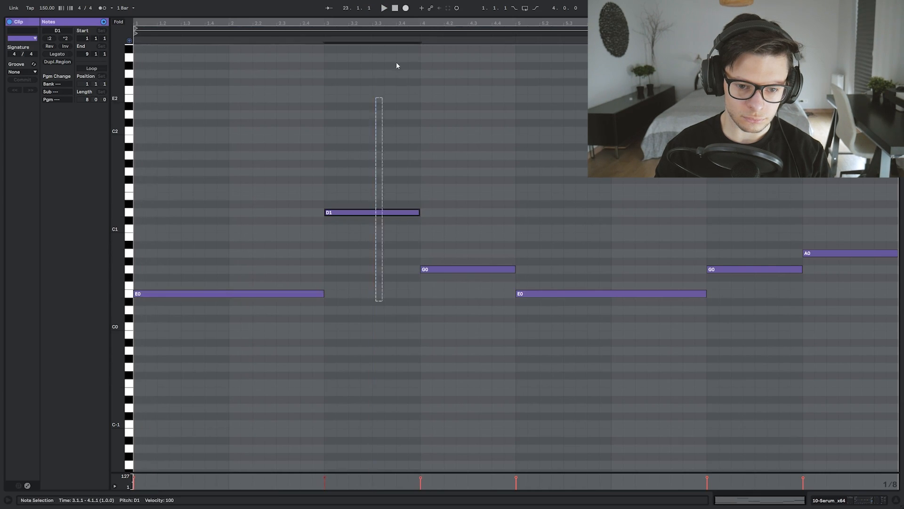
pyautogui.click(705, 293)
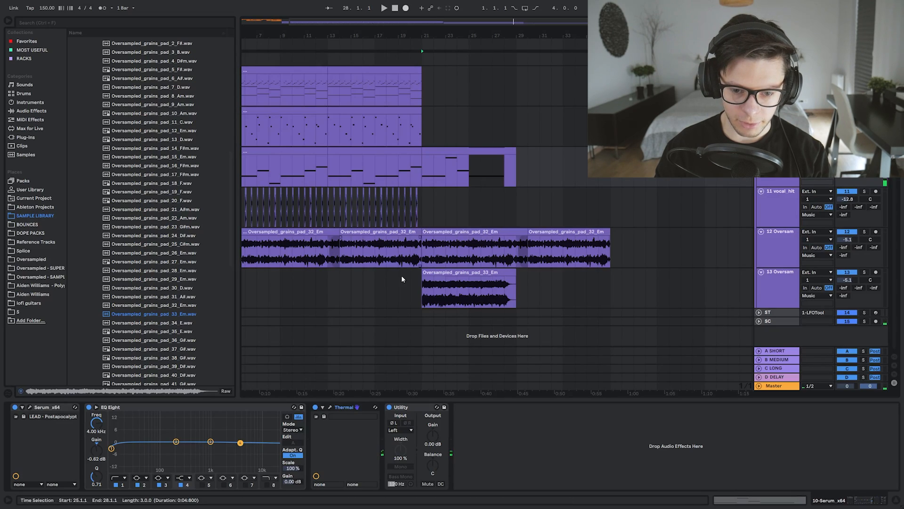
# Deactivate the Oversampled_grains_pad_32_Em clips from bar 21 onward and solo the pad 33 track to hear it alone
pyautogui.click(401, 279)
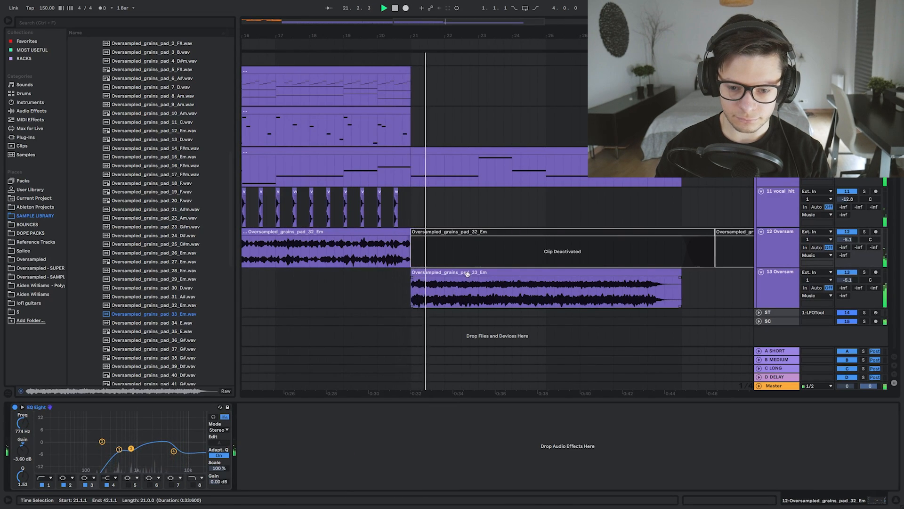
pyautogui.click(467, 273)
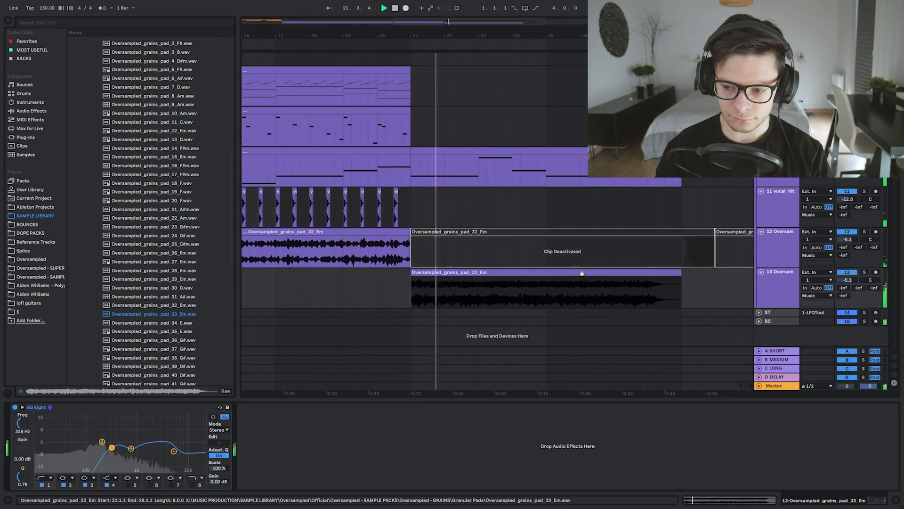
pyautogui.click(864, 272)
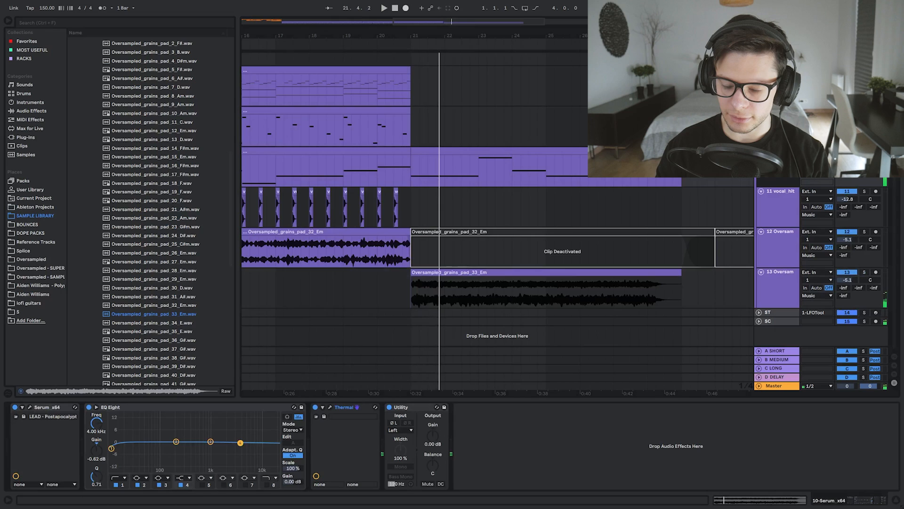
# Audition Thermal's bass presets on the bar 21 Serum track, load Funkify, and play the result from bar 21
pyautogui.scroll(-5, 586, 220)
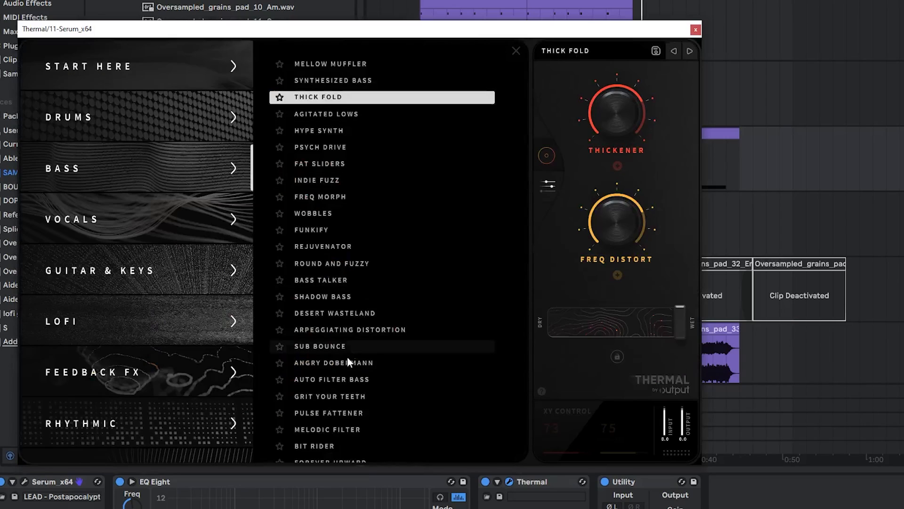
pyautogui.click(349, 330)
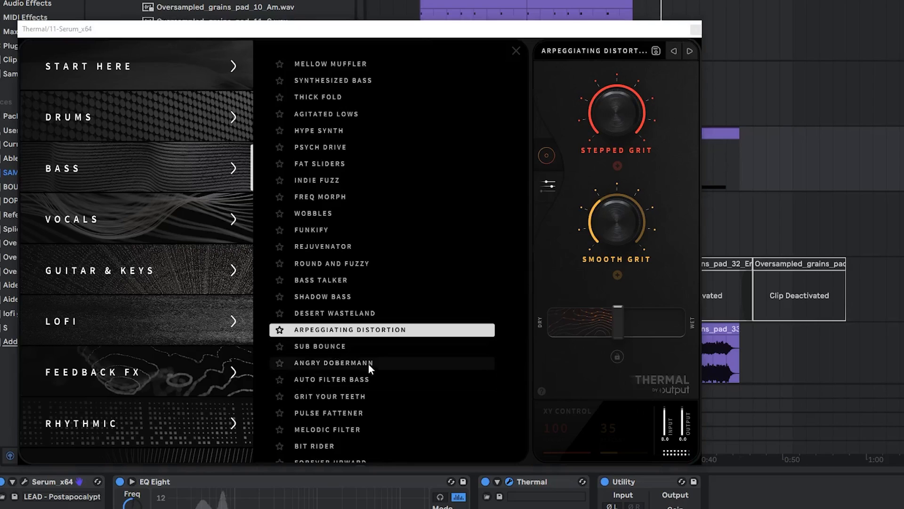
pyautogui.click(329, 347)
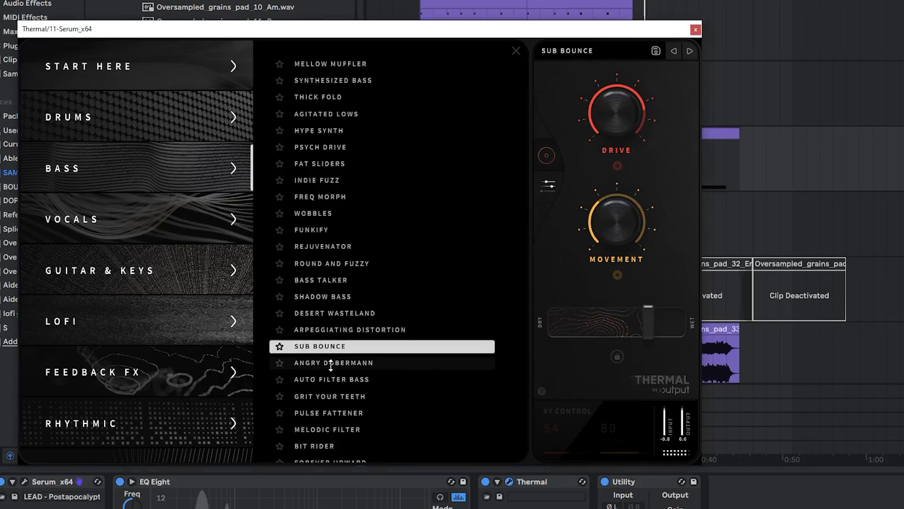
pyautogui.click(332, 363)
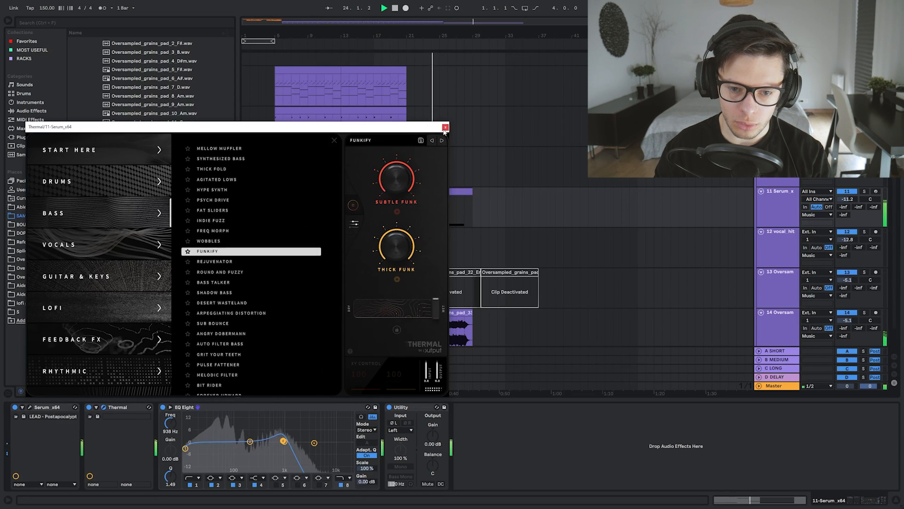
pyautogui.click(445, 127)
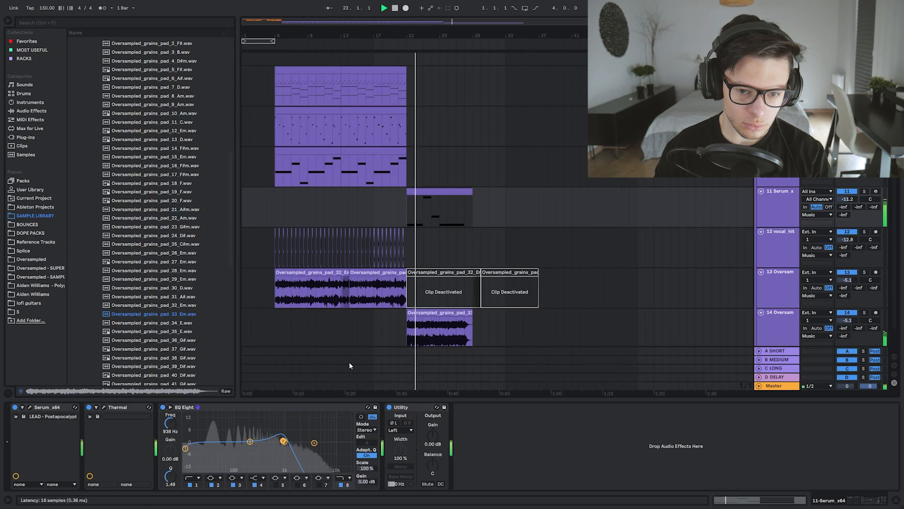
pyautogui.click(382, 176)
pyautogui.click(431, 192)
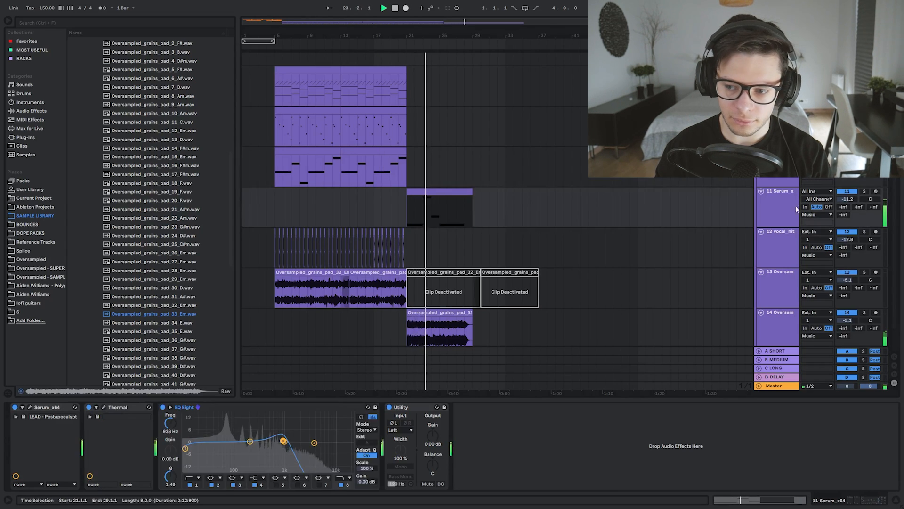
# Reduce the Kontakt clip at bar 21 to a sustained two-bar chord of E2, E3 and E4 and play the transition
pyautogui.press('Up')
pyautogui.press('Up')
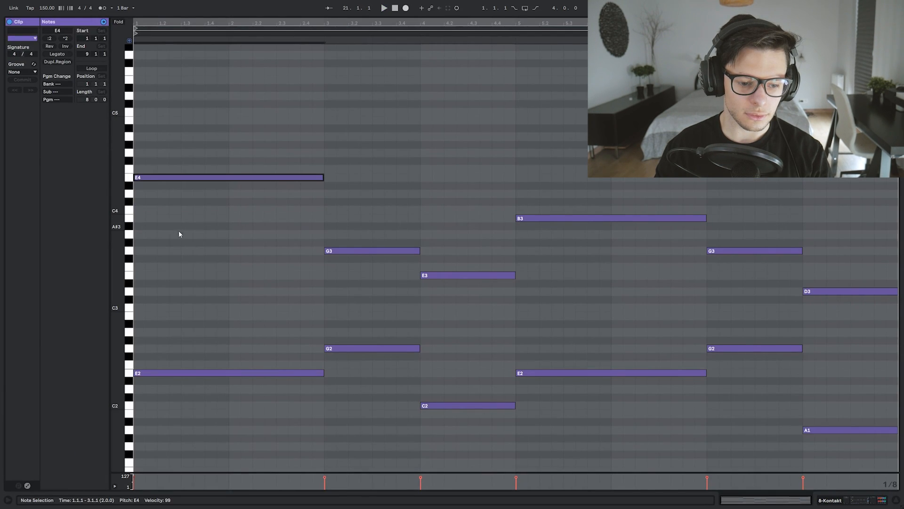
pyautogui.moveTo(179, 236); pyautogui.dragTo(188, 398)
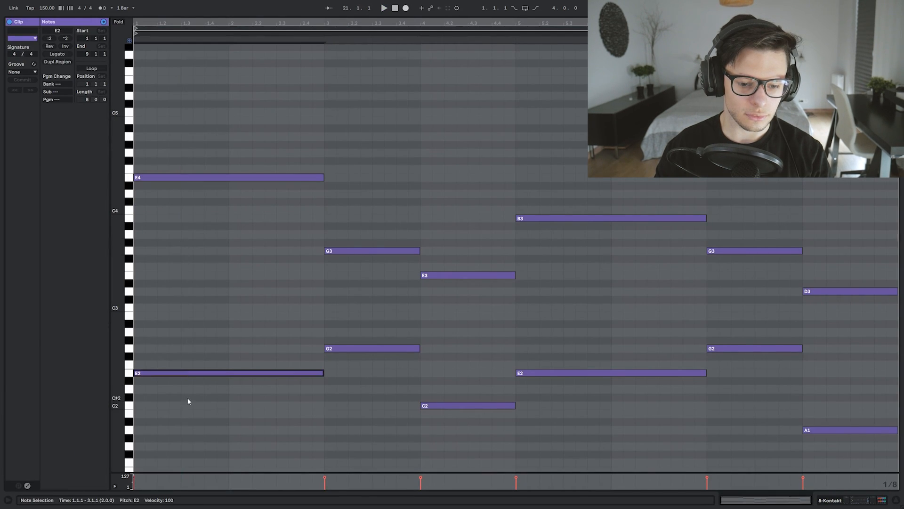
pyautogui.press('space')
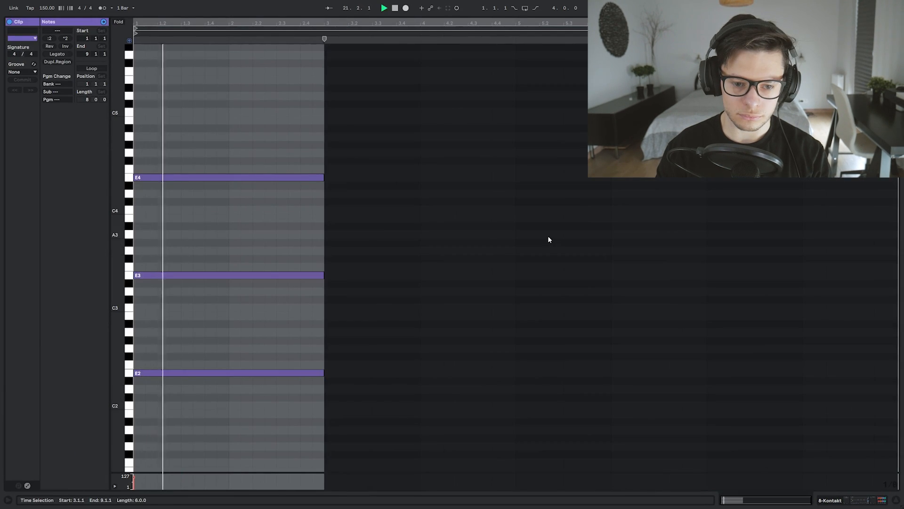
pyautogui.hotkey('shift', 'Tab')
pyautogui.scroll(5, 456, 75)
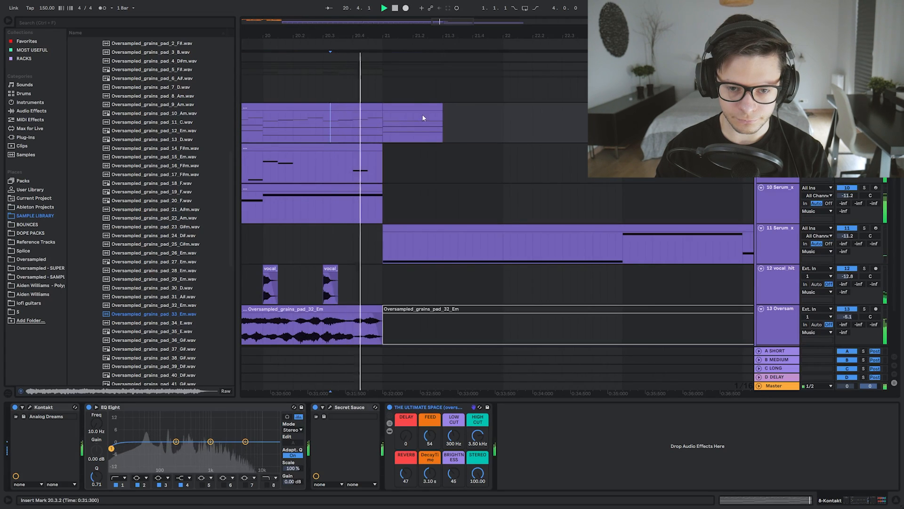
pyautogui.click(423, 108)
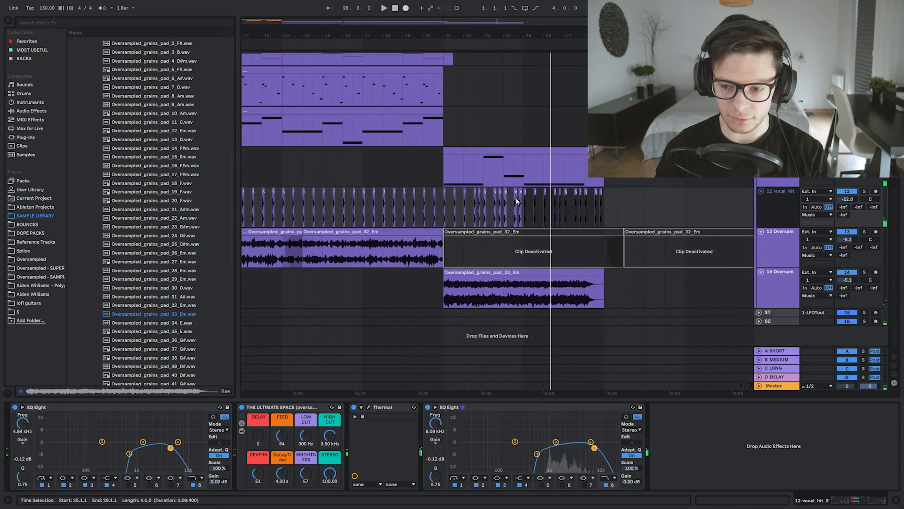
# Duplicate the vocal hit track and delete the duplicate's hits before bar 21, keeping those up to bar 29
pyautogui.hotkey('ctrl', 'd')
pyautogui.scroll(-3, 385, 236)
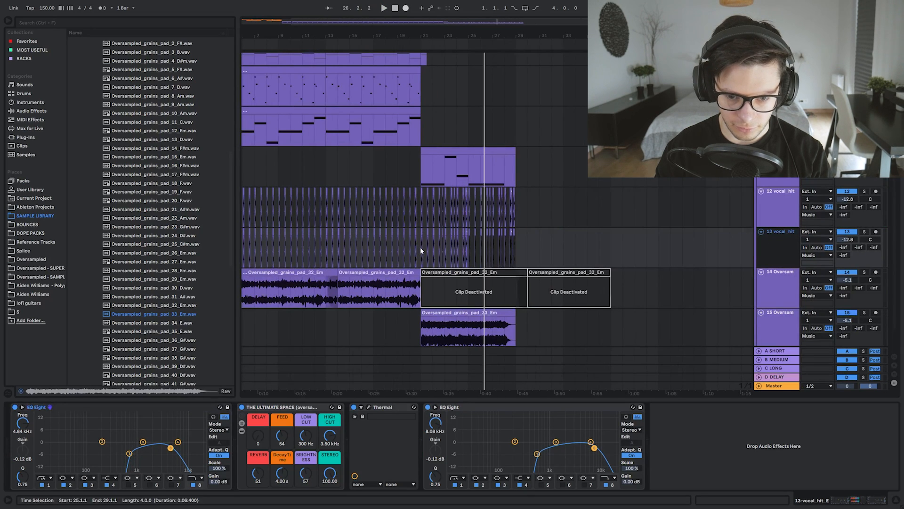
pyautogui.moveTo(420, 246); pyautogui.dragTo(250, 247)
pyautogui.press('Delete')
# Solo the duplicated vocal hits, set their reverb to 26 and brightness to 31, and check the Hifi Pumper preset in Thermal
pyautogui.press('space')
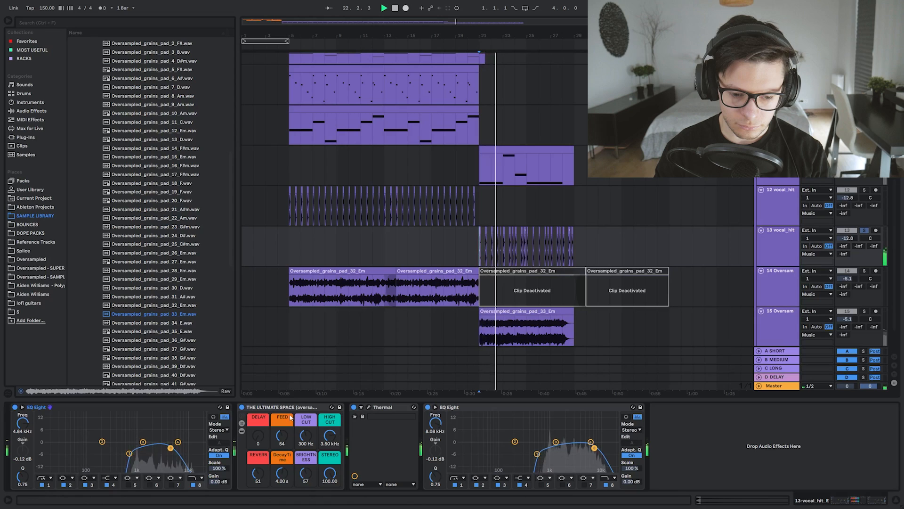
pyautogui.click(369, 407)
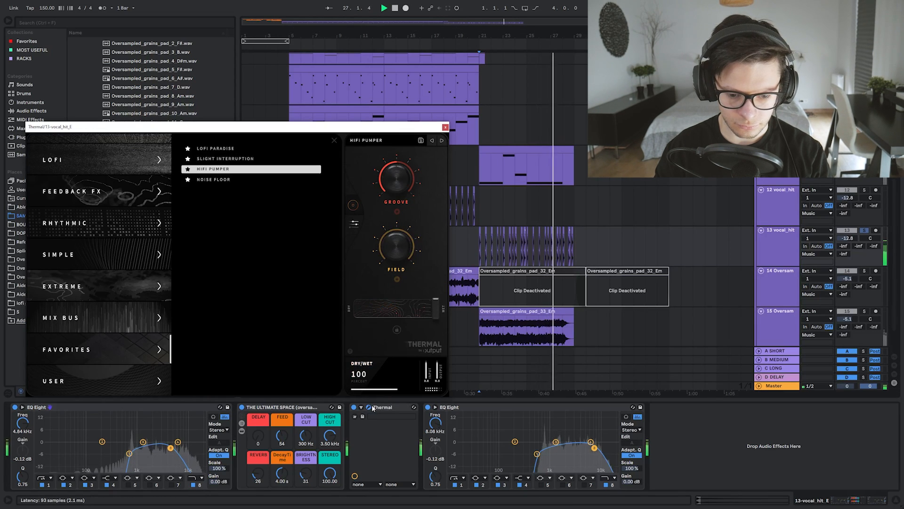
pyautogui.click(370, 408)
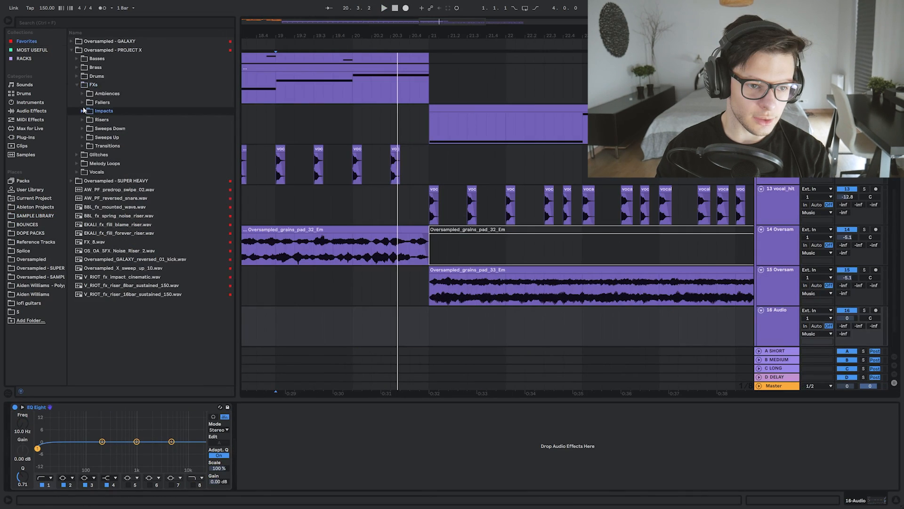
# Place the Oversampled_X_impact_06 sample on the empty audio track so that it starts just before bar 21
pyautogui.click(83, 110)
pyautogui.moveTo(161, 162); pyautogui.dragTo(409, 289)
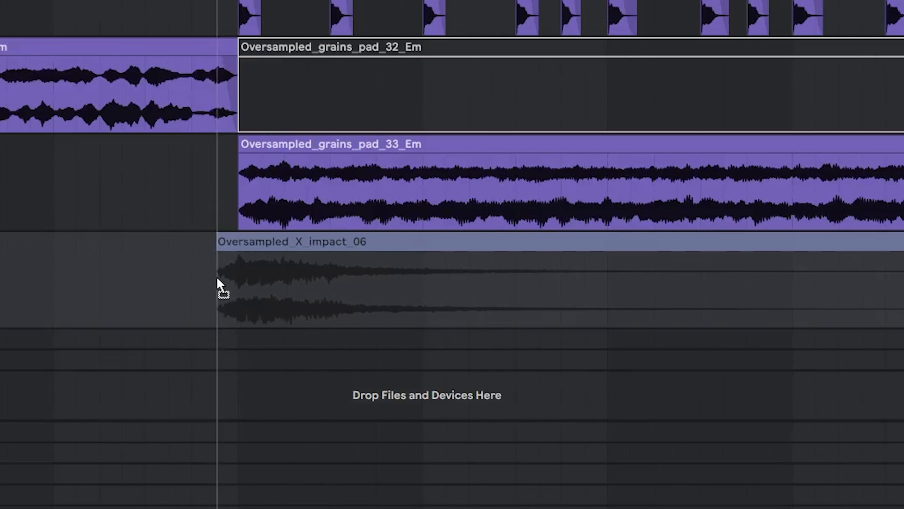
pyautogui.moveTo(217, 279); pyautogui.dragTo(217, 279)
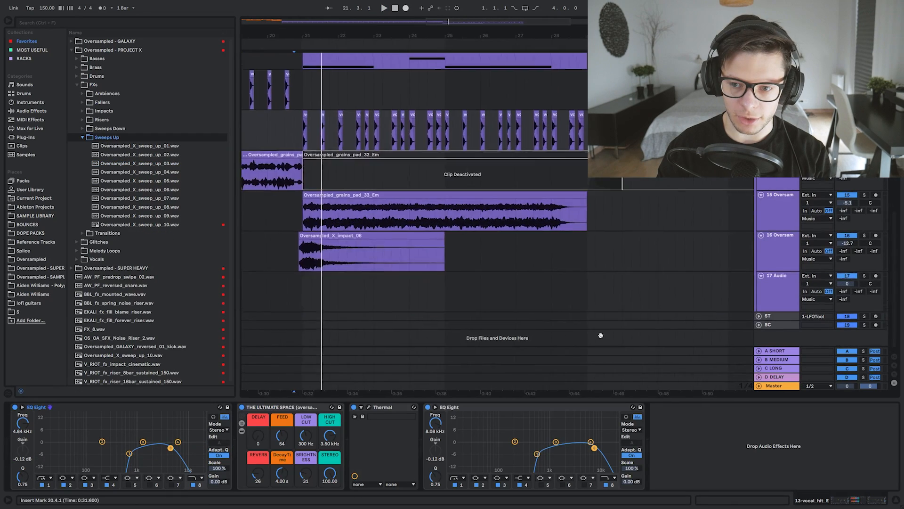
# Place Oversampled_X_sweep_up_10.wav at bar 21 among the drum tracks with a long fade-in and trim its end to 28.3
pyautogui.moveTo(139, 225)
pyautogui.mouseDown()
pyautogui.moveTo(348, 299)
pyautogui.moveTo(242, 299)
pyautogui.mouseUp()
pyautogui.click(222, 296)
pyautogui.press('space')
pyautogui.moveTo(242, 299); pyautogui.dragTo(587, 283)
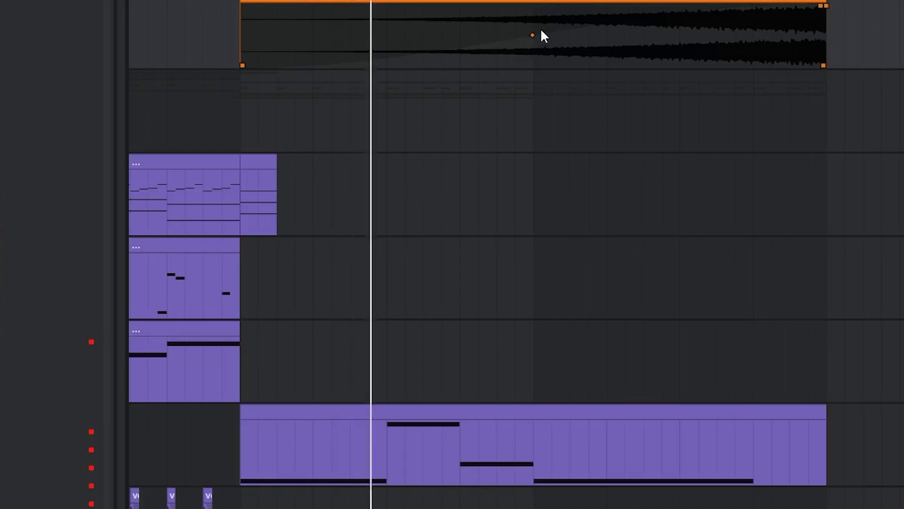
pyautogui.click(597, 99)
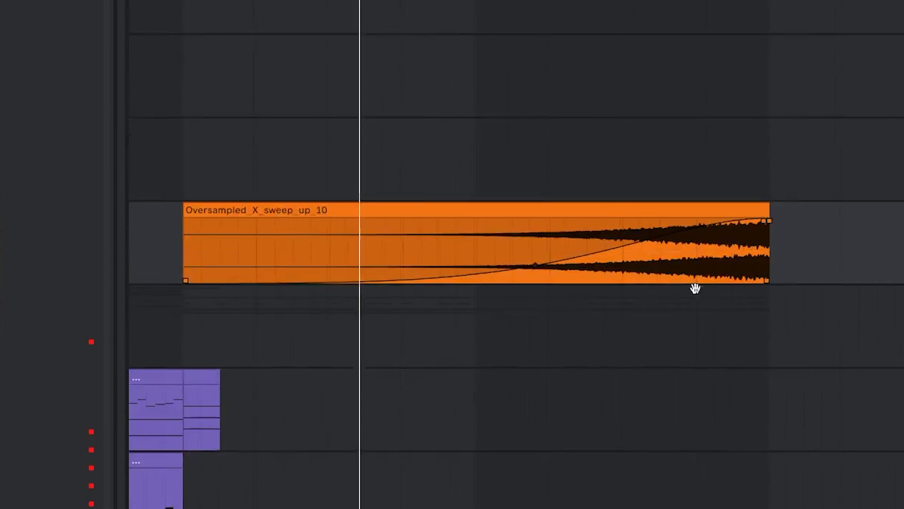
pyautogui.moveTo(776, 243); pyautogui.dragTo(729, 236)
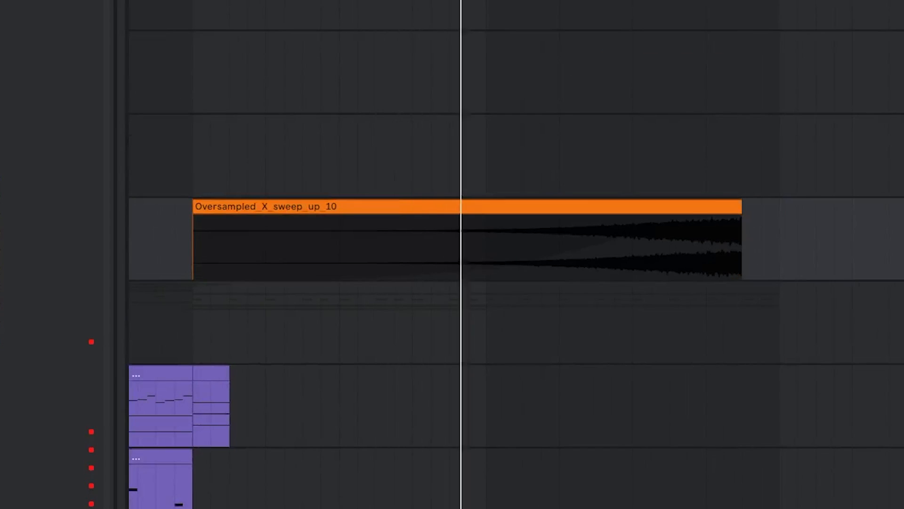
# Add an audio track below the sweep and place Oversampled_X_riser_18_150_F.wav on it at bar 21
pyautogui.hotkey('ctrl', 't')
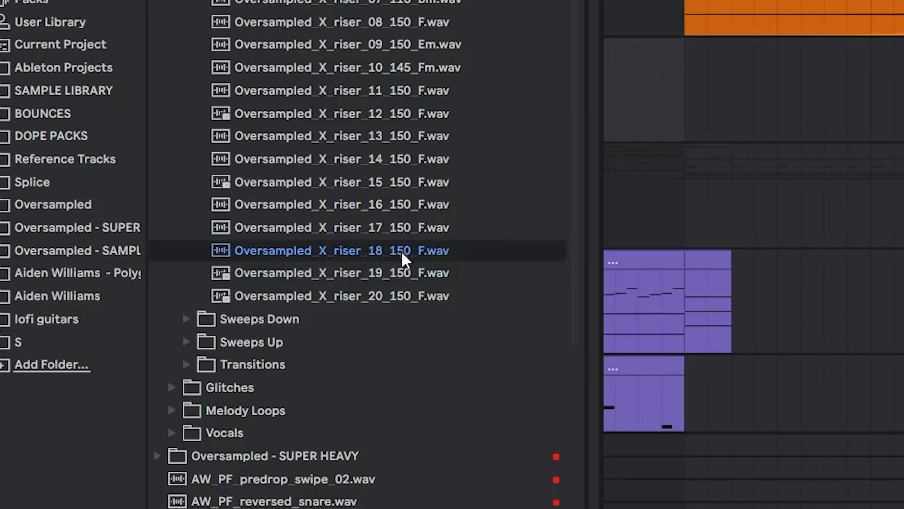
pyautogui.moveTo(402, 253); pyautogui.dragTo(697, 109)
pyautogui.moveTo(697, 109); pyautogui.dragTo(685, 111)
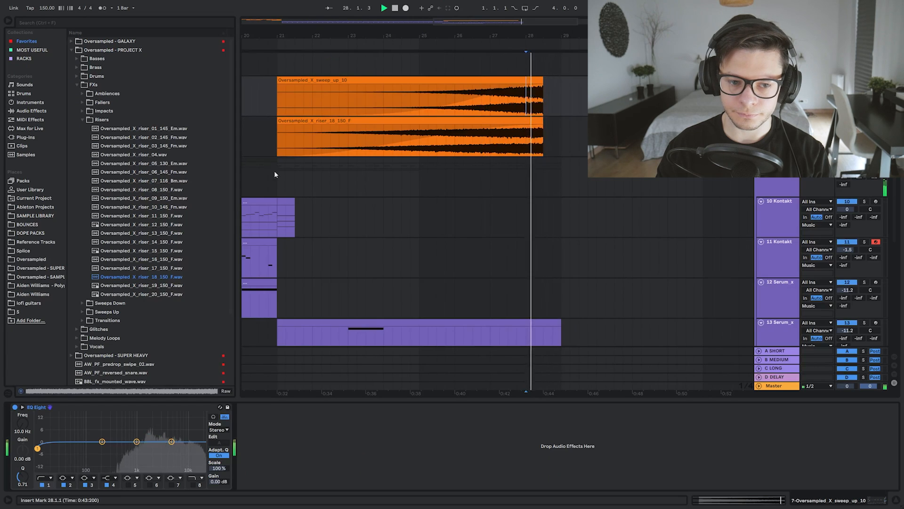
# Play the transition from 20.3 to hear the risers with the melodies, and look over the opening drum clips
pyautogui.click(259, 173)
pyautogui.press('space')
pyautogui.press('space')
pyautogui.scroll(-3, 528, 159)
pyautogui.moveTo(305, 199); pyautogui.dragTo(750, 242)
pyautogui.scroll(-2, 751, 242)
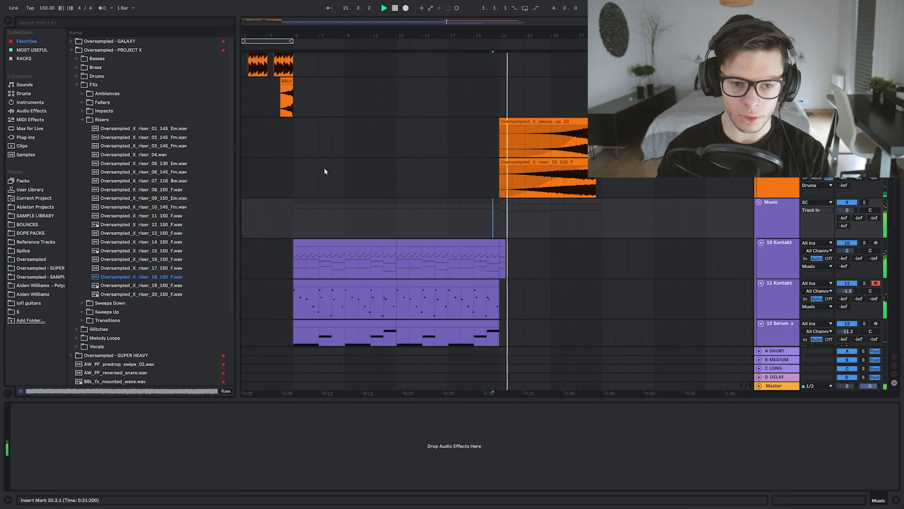
pyautogui.moveTo(325, 169); pyautogui.dragTo(243, 170)
pyautogui.press('space')
pyautogui.press('space')
# Copy the four-bar opening drum pattern to bars 29 through 32
pyautogui.moveTo(310, 121); pyautogui.dragTo(333, 226)
pyautogui.moveTo(295, 282); pyautogui.dragTo(616, 97)
pyautogui.press('space')
pyautogui.moveTo(472, 259); pyautogui.dragTo(410, 29)
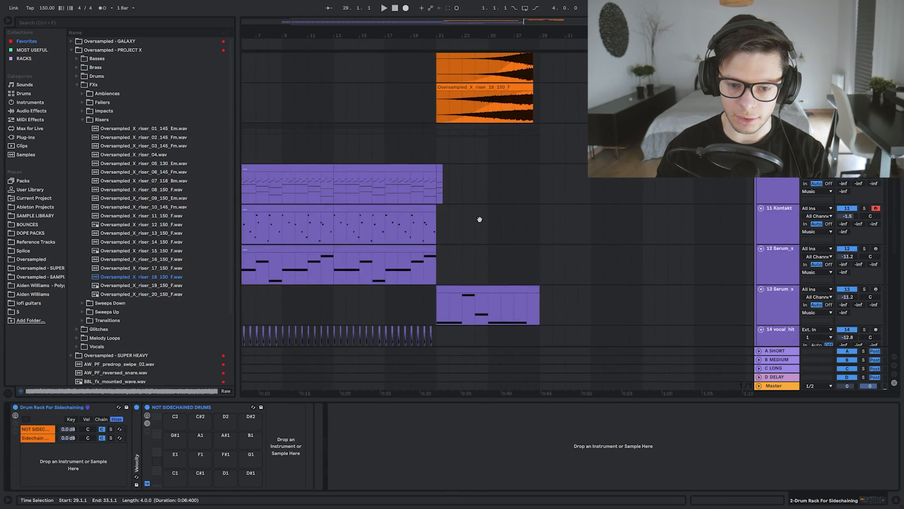
# Copy a snare hit and half-bar-spaced kick hits from the bar 29 drums to the build-up starting at bar 25
pyautogui.scroll(-2, 480, 219)
pyautogui.moveTo(479, 219); pyautogui.dragTo(594, 76)
pyautogui.moveTo(569, 134); pyautogui.dragTo(464, 220)
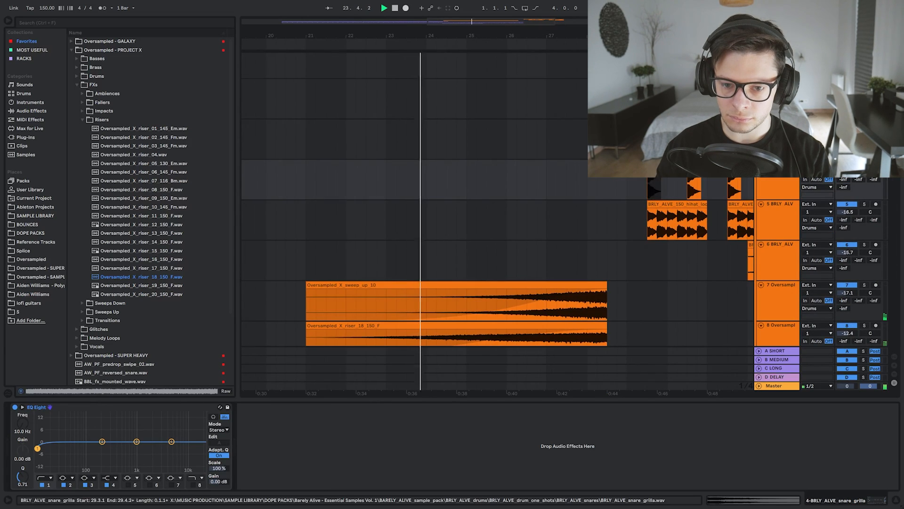
pyautogui.moveTo(655, 164); pyautogui.dragTo(480, 173)
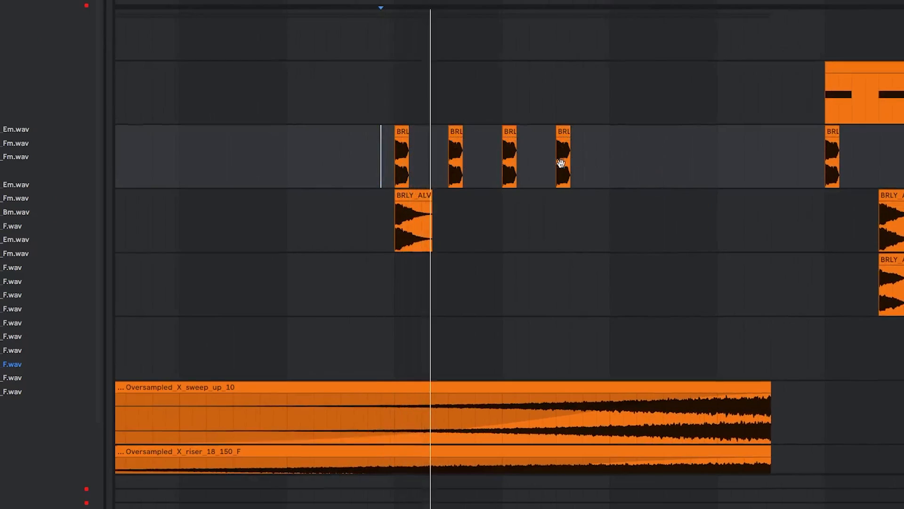
# Extend the build-up kicks through bar 27, placing one on every beat of that bar
pyautogui.hscroll(2, 510, 153)
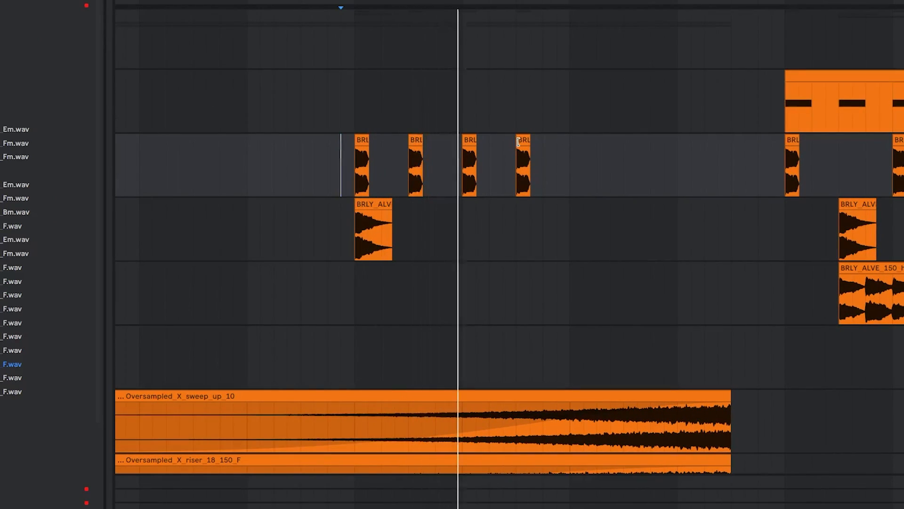
pyautogui.moveTo(523, 141); pyautogui.dragTo(578, 142)
pyautogui.moveTo(576, 142); pyautogui.dragTo(671, 139)
pyautogui.scroll(1, 612, 146)
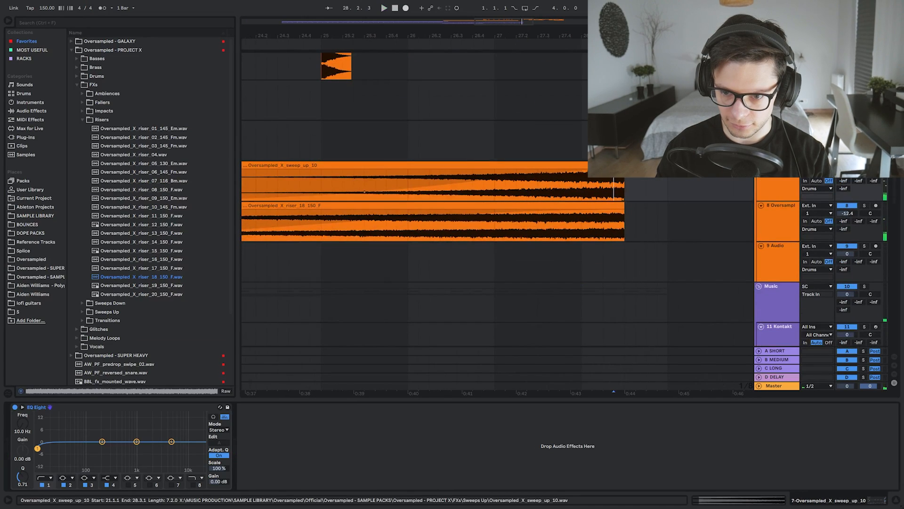
# Cut the tails of the sweep and riser clips so that both end at bar 28
pyautogui.click(620, 213)
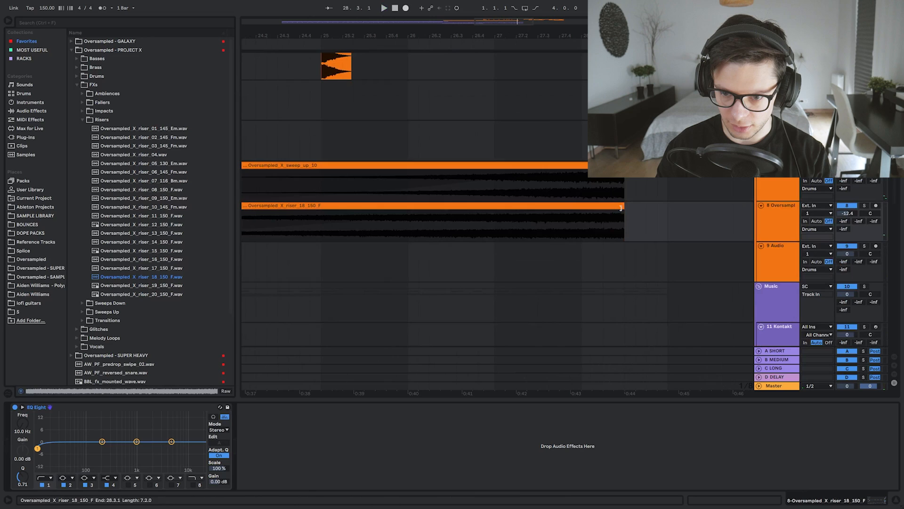
pyautogui.click(613, 229)
pyautogui.moveTo(585, 226); pyautogui.dragTo(655, 180)
pyautogui.press('Delete')
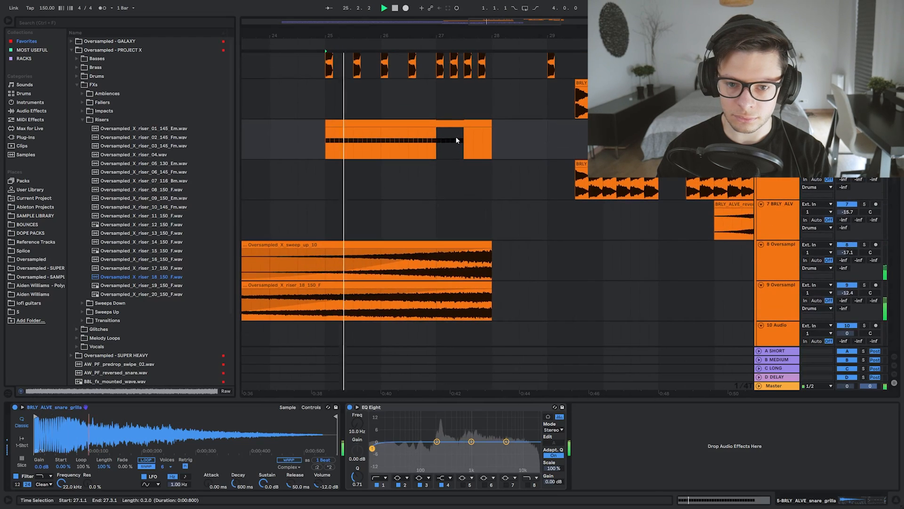
# Fill the gap in bar 27 of the snare roll clip with C3 notes and make the roll denser from 27.3
pyautogui.click(452, 123)
pyautogui.doubleClick(452, 124)
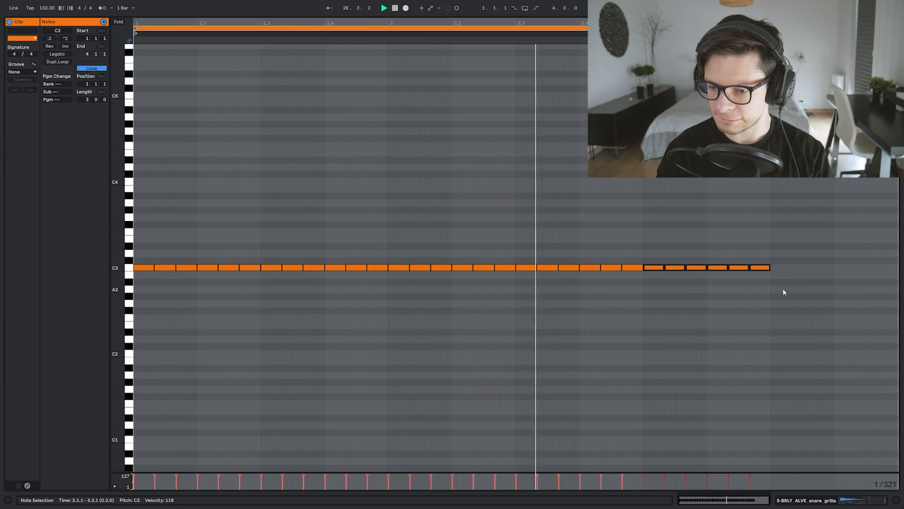
pyautogui.click(770, 281)
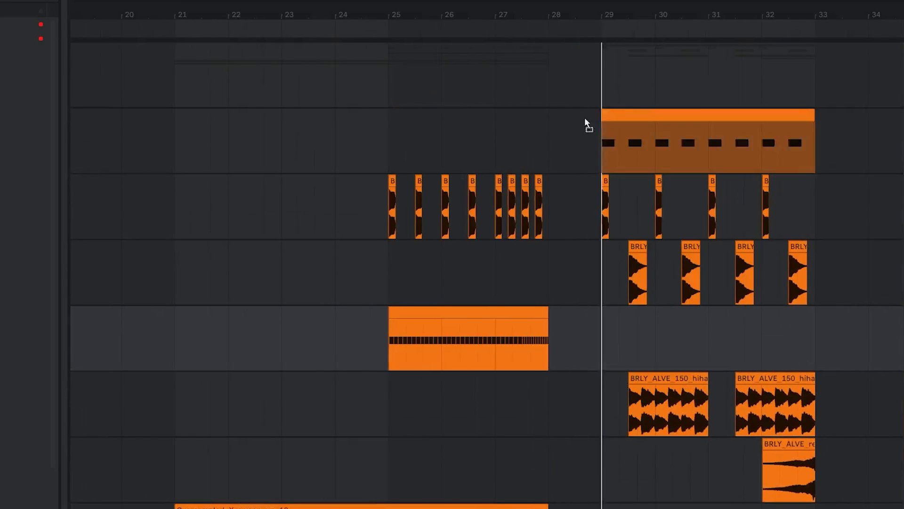
# Copy the four-bar sidechain Drum Rack clip from bar 29 to bar 25
pyautogui.moveTo(627, 132); pyautogui.dragTo(415, 132)
pyautogui.scroll(4, 415, 132)
pyautogui.click(419, 143)
# Double the sidechain trigger notes in bar 27 to match the kicks and clear the clip from bar 28 to 29
pyautogui.hscroll(3, 706, 161)
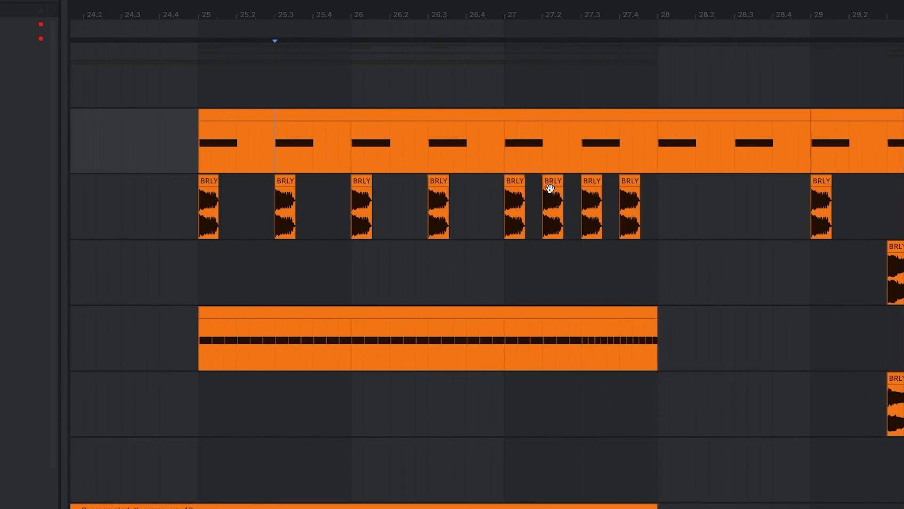
pyautogui.click(585, 154)
pyautogui.moveTo(611, 117); pyautogui.dragTo(573, 123)
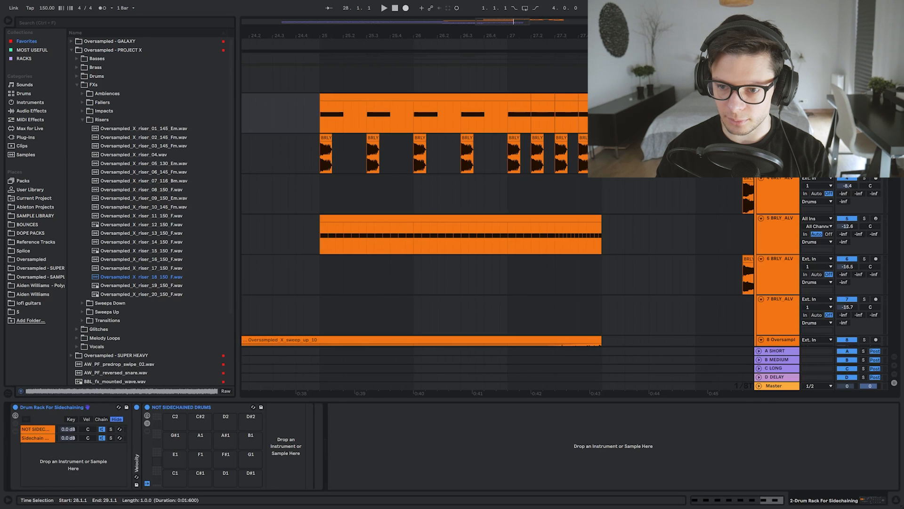
pyautogui.scroll(-3, 615, 240)
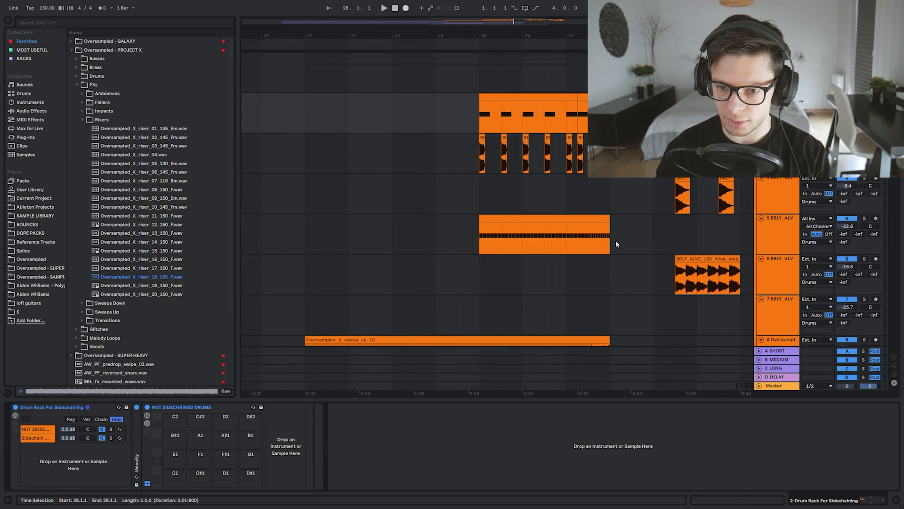
# Move the snare roll track out of the drum tracks into the Music group, directly above the first Kontakt track
pyautogui.scroll(-3, 589, 217)
pyautogui.hscroll(2, 560, 194)
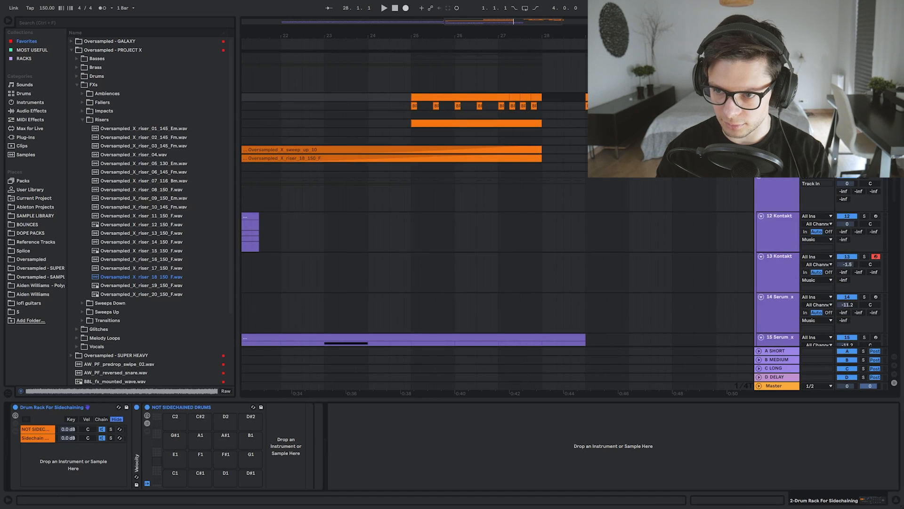
pyautogui.moveTo(779, 123); pyautogui.dragTo(779, 212)
pyautogui.scroll(4, 412, 216)
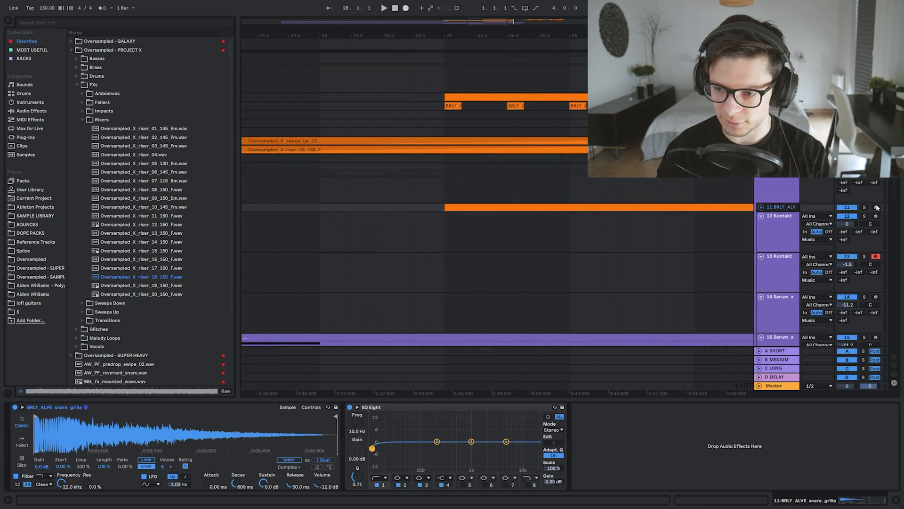
# Give the snare roll clip a MIDI pitch bend envelope that curves from zero at its start up to maximum at its end
pyautogui.doubleClick(780, 210)
pyautogui.press('space')
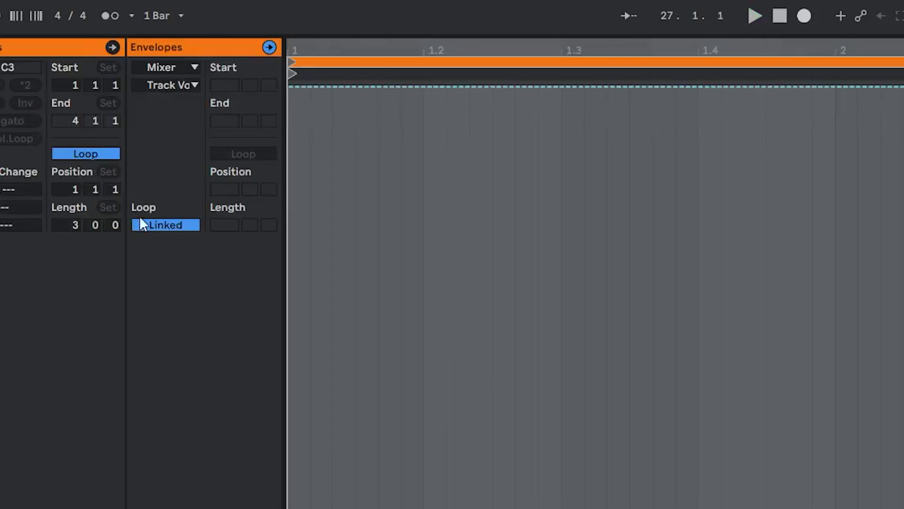
pyautogui.click(161, 69)
pyautogui.click(183, 97)
pyautogui.click(172, 84)
pyautogui.click(175, 97)
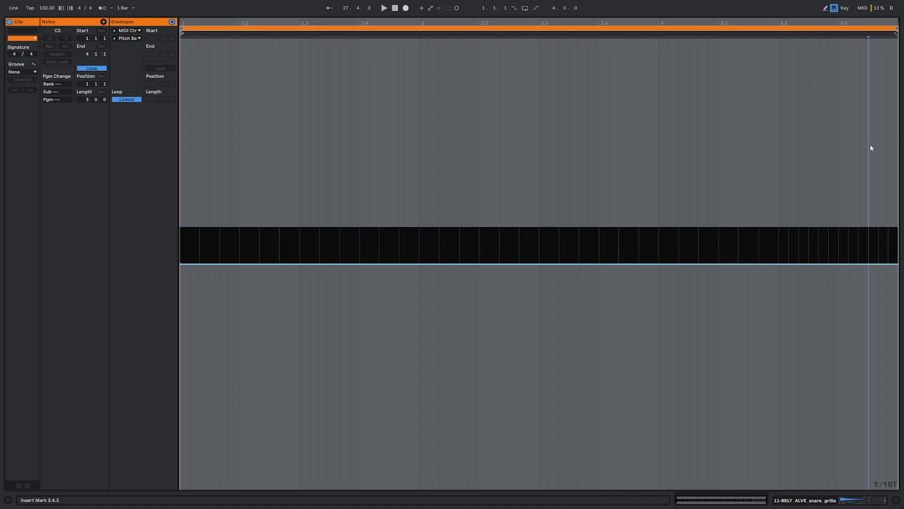
pyautogui.moveTo(870, 145); pyautogui.dragTo(849, 39)
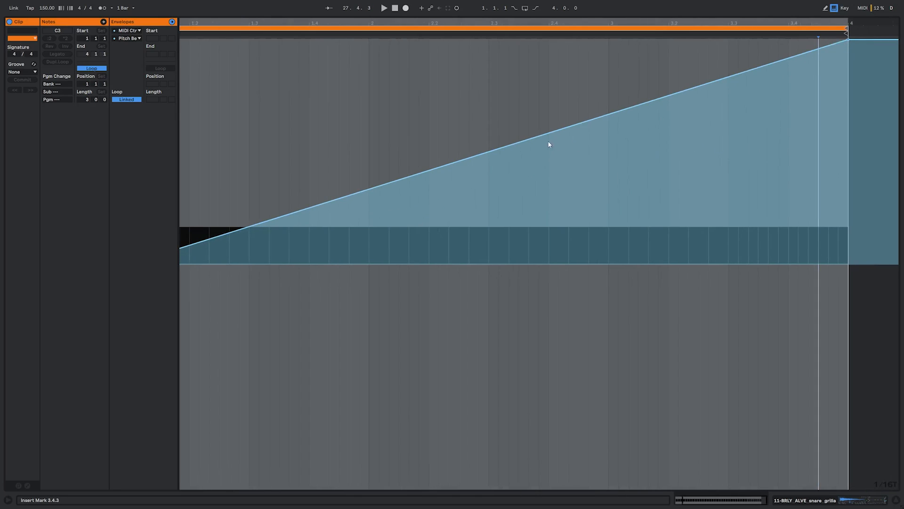
pyautogui.moveTo(549, 144); pyautogui.dragTo(549, 245)
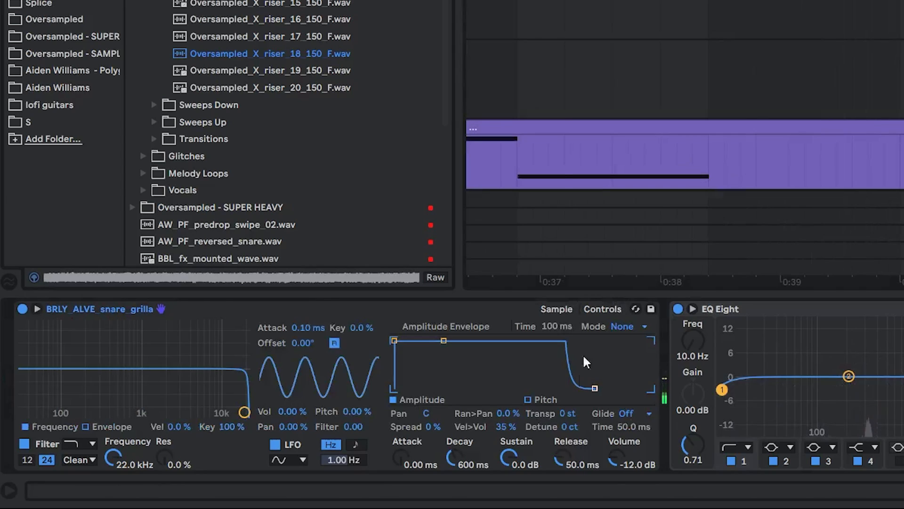
# Convert the snare roll's Simpler to a Sampler and open its Pitch Bend Range for editing
pyautogui.rightClick(484, 308)
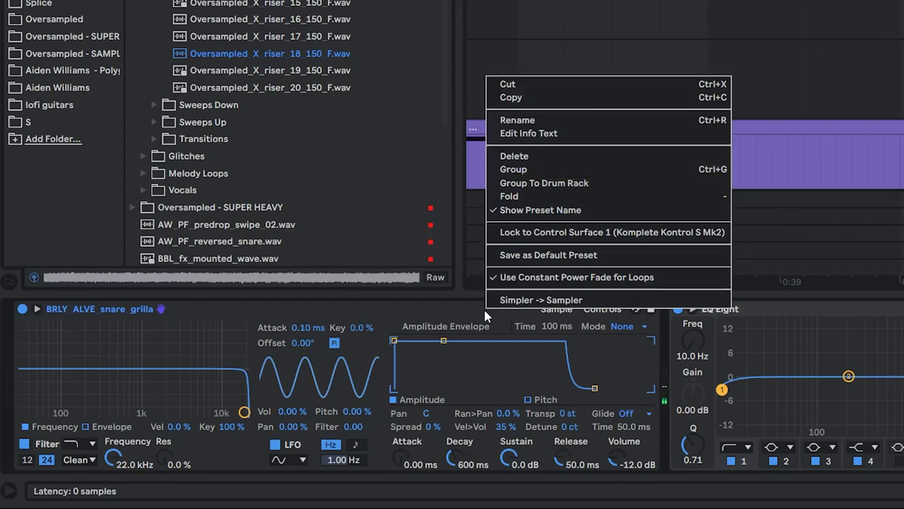
pyautogui.click(508, 298)
pyautogui.click(597, 310)
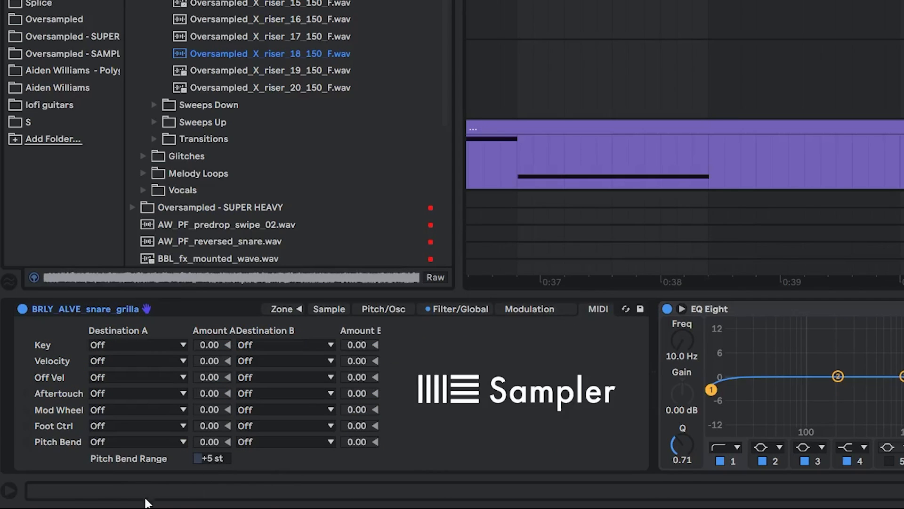
pyautogui.click(212, 458)
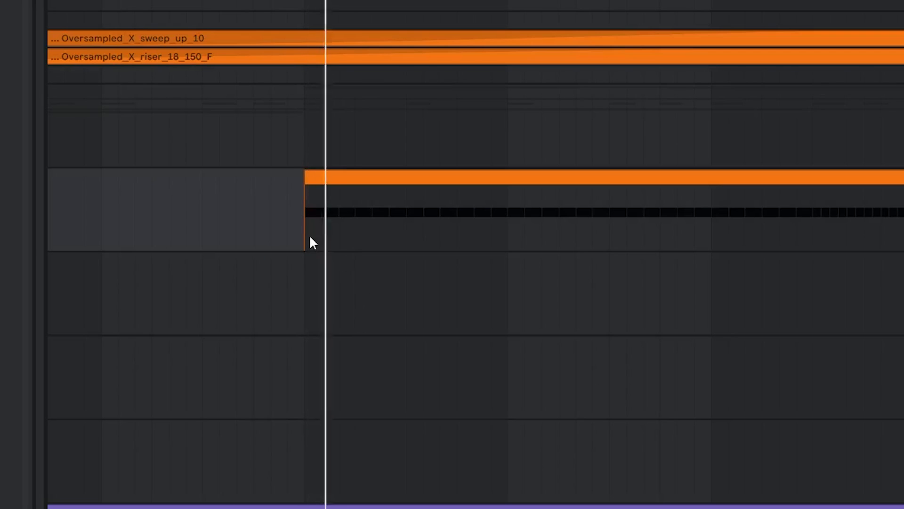
# Play the build-up into bar 28 to check the snare roll's pitch rise and its C3 notes
pyautogui.click(287, 240)
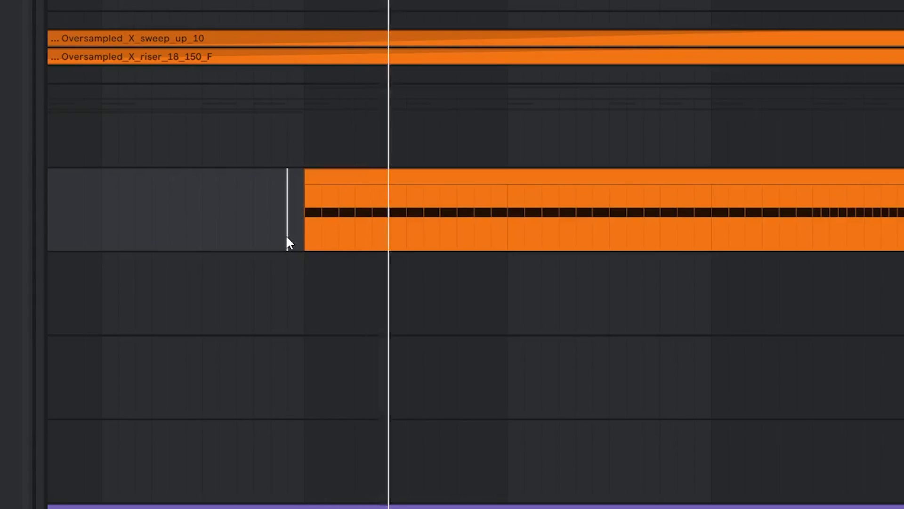
pyautogui.scroll(2, 845, 277)
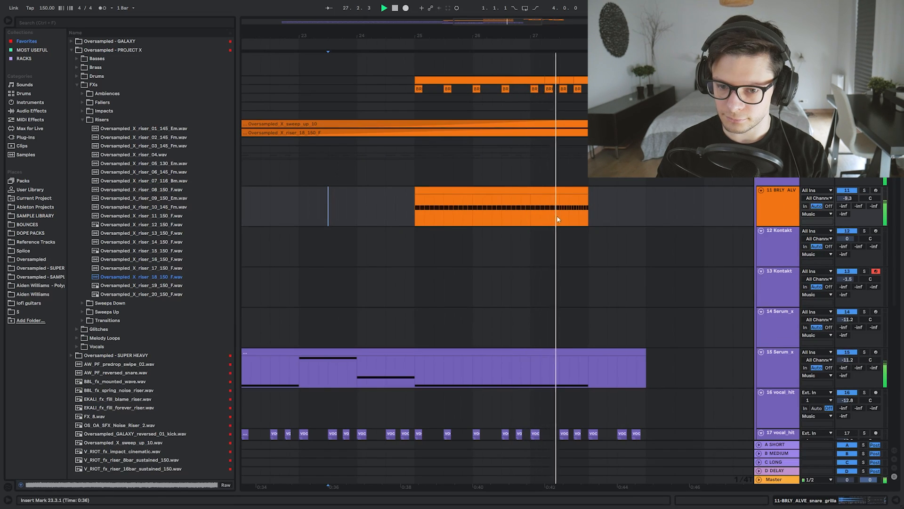
pyautogui.scroll(3, 558, 216)
pyautogui.moveTo(560, 215); pyautogui.dragTo(602, 216)
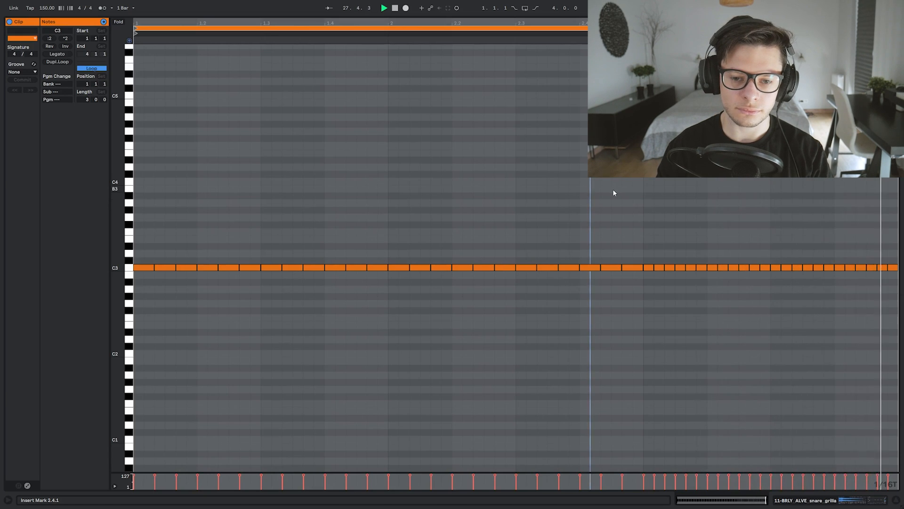
pyautogui.hotkey('shift', 'Tab')
# Place the V_RIOT_MDSTP_128_fill_longhousefills drum fill on its own track from bar 28 to 29 and save the project
pyautogui.moveTo(569, 210); pyautogui.dragTo(485, 215)
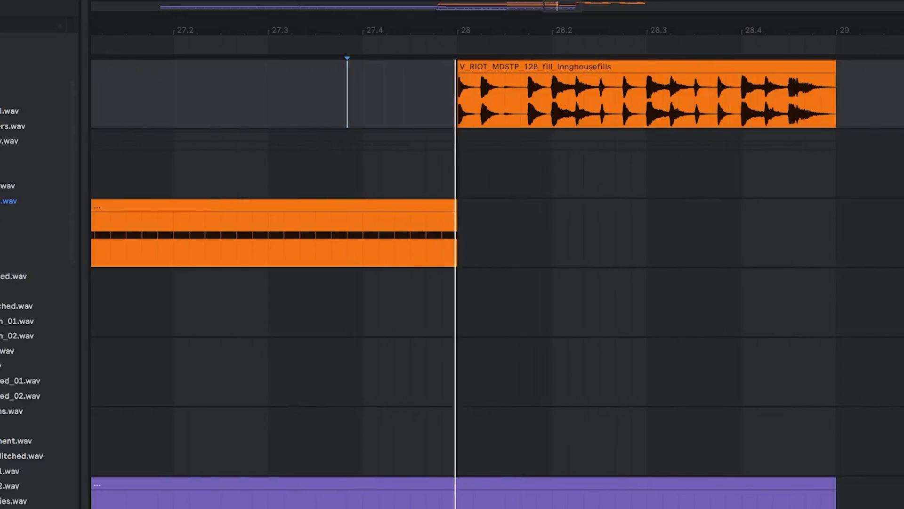
pyautogui.scroll(-3, 654, 285)
pyautogui.moveTo(709, 180); pyautogui.dragTo(673, 268)
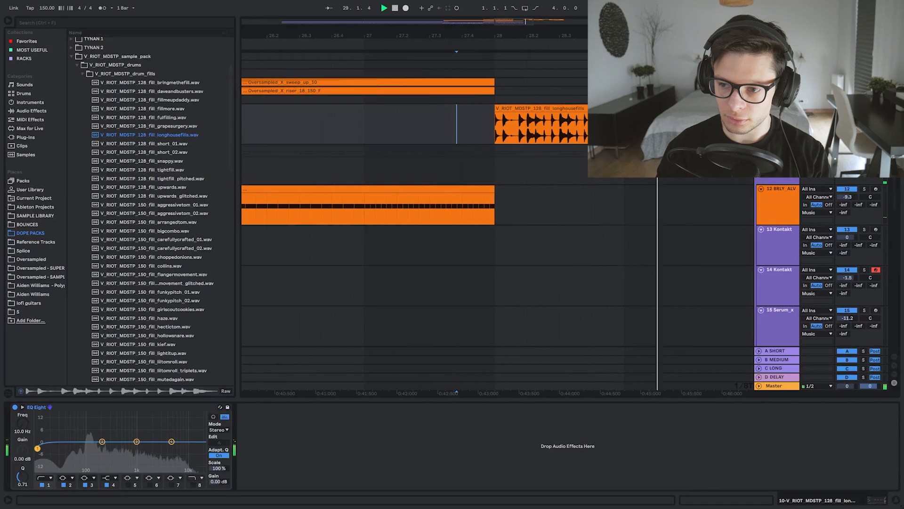
pyautogui.scroll(-5, 471, 236)
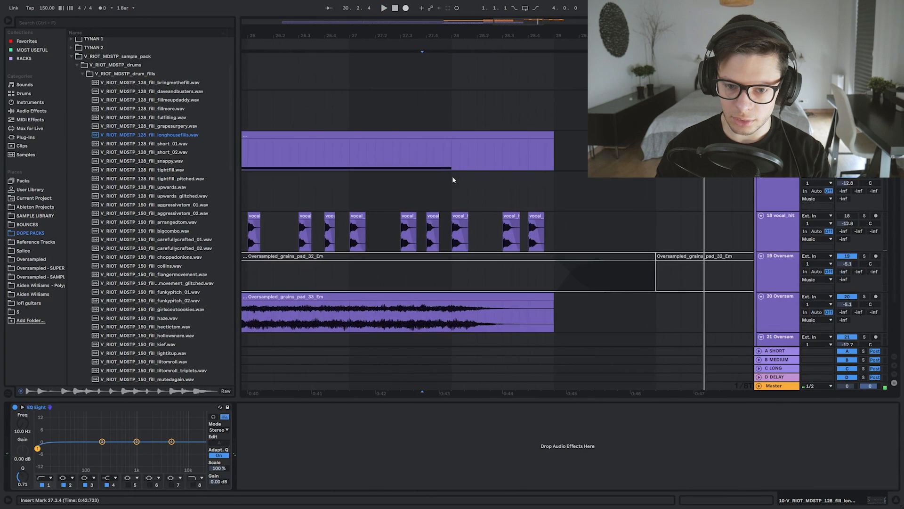
pyautogui.hotkey('ctrl', 's')
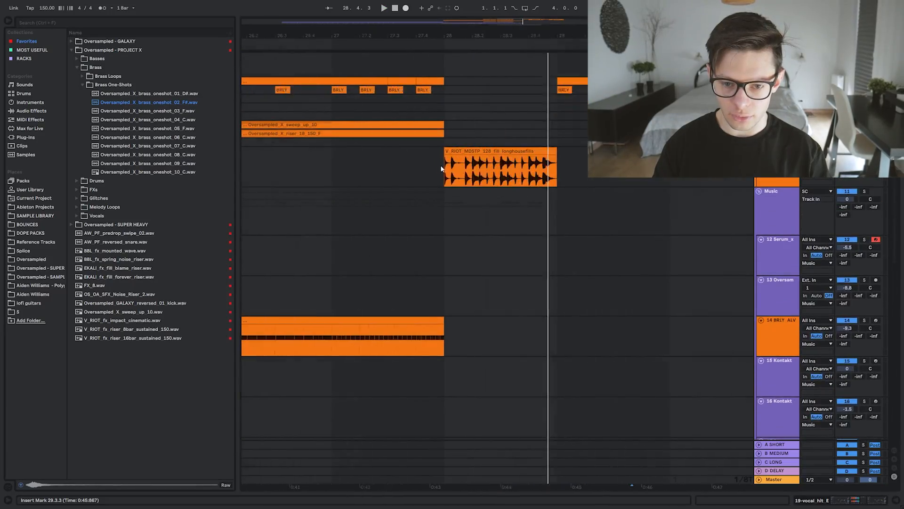
# Insert a MIDI track above the first Serum track and convert the bar 28 drum fill to Drums MIDI at bar 29
pyautogui.click(446, 166)
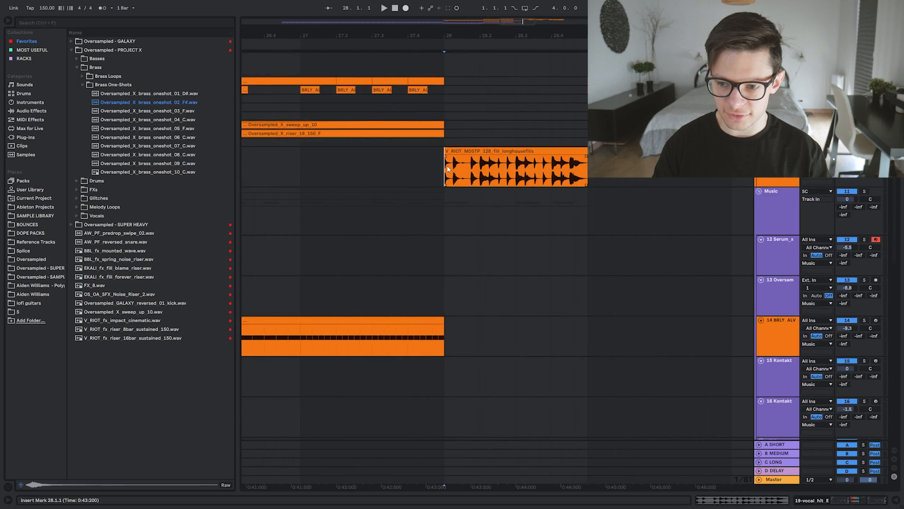
pyautogui.moveTo(626, 240); pyautogui.dragTo(587, 236)
pyautogui.click(782, 242)
pyautogui.scroll(-5, 515, 236)
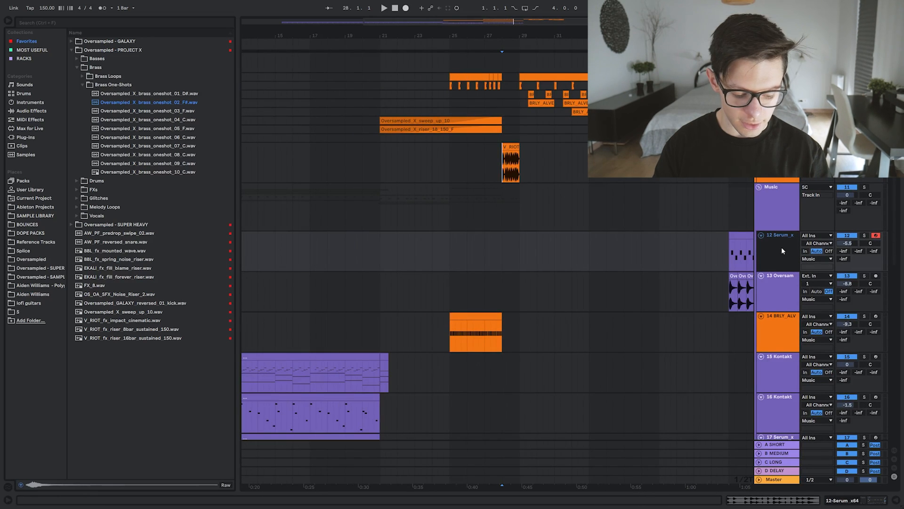
pyautogui.hotkey('ctrl', 'shift', 't')
pyautogui.moveTo(386, 147); pyautogui.dragTo(423, 247)
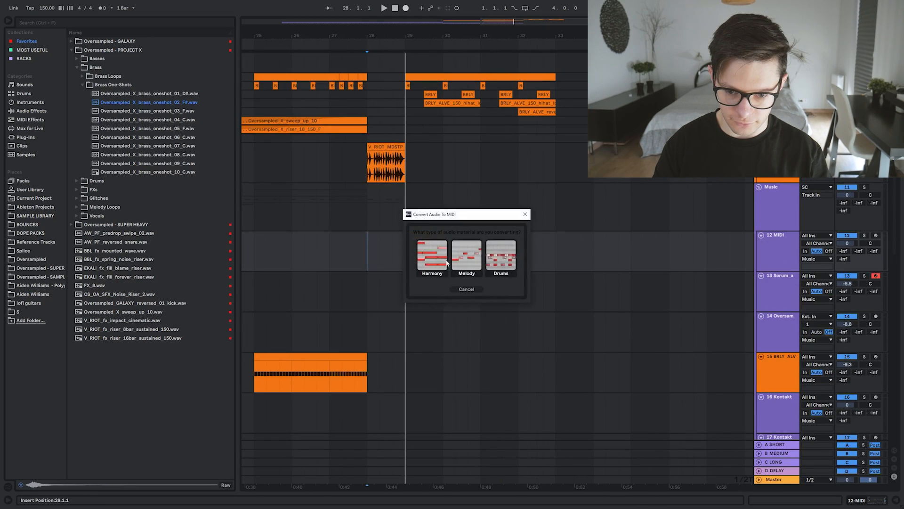
pyautogui.click(504, 259)
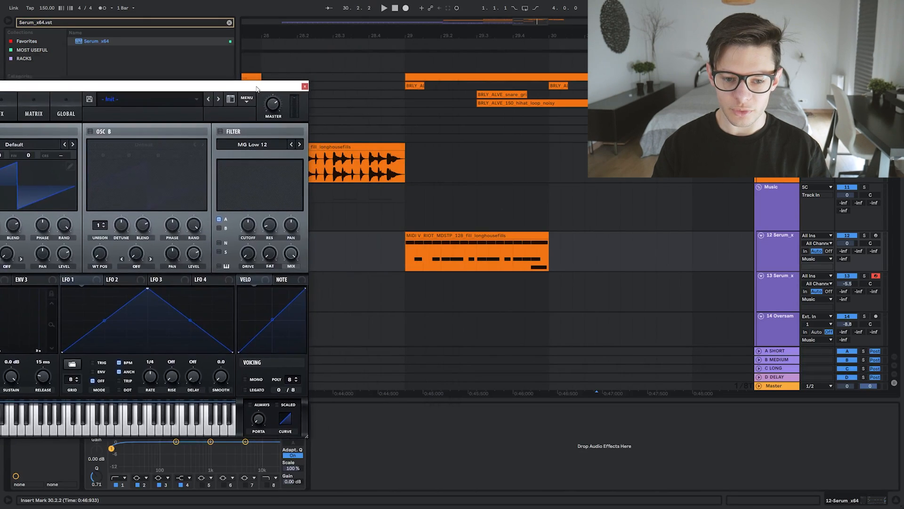
# Import the longhousefills audio as Serum's oscillator A wavetable, with each frame normalized separately and the table morphed
pyautogui.moveTo(299, 80); pyautogui.dragTo(398, 139)
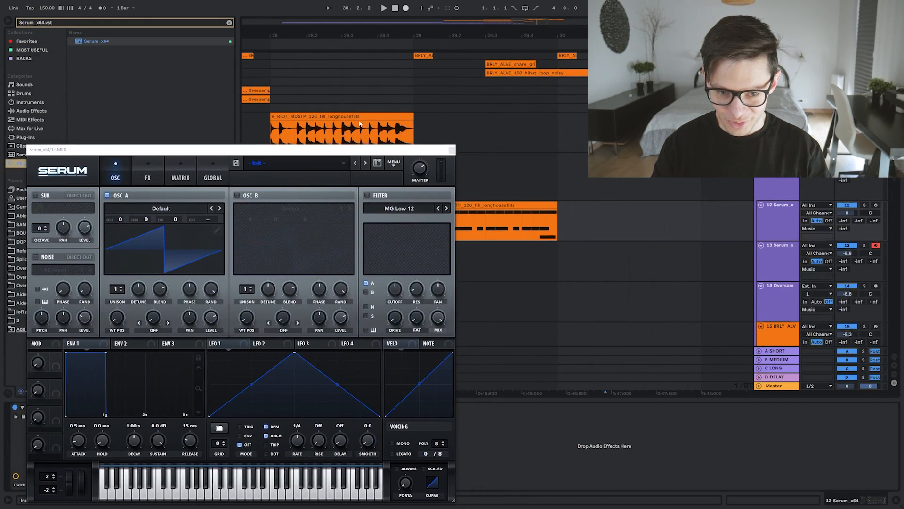
pyautogui.moveTo(351, 117); pyautogui.dragTo(170, 256)
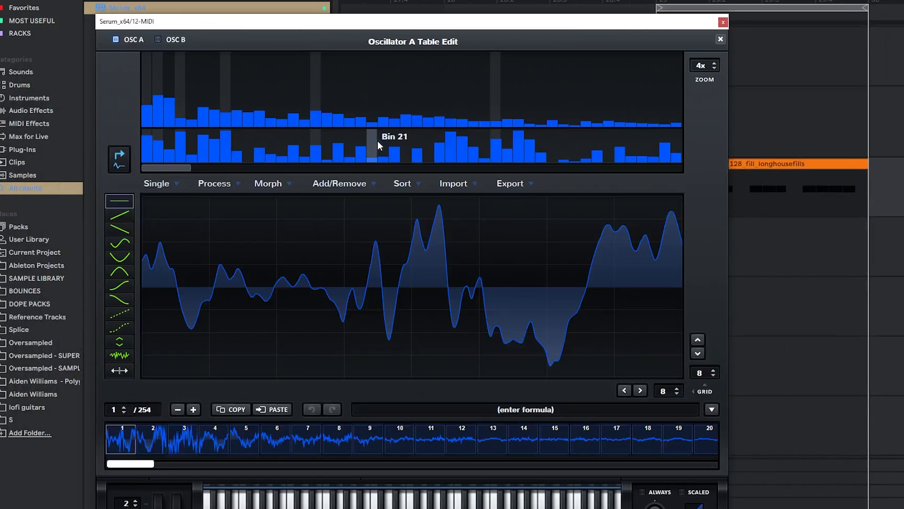
pyautogui.click(160, 165)
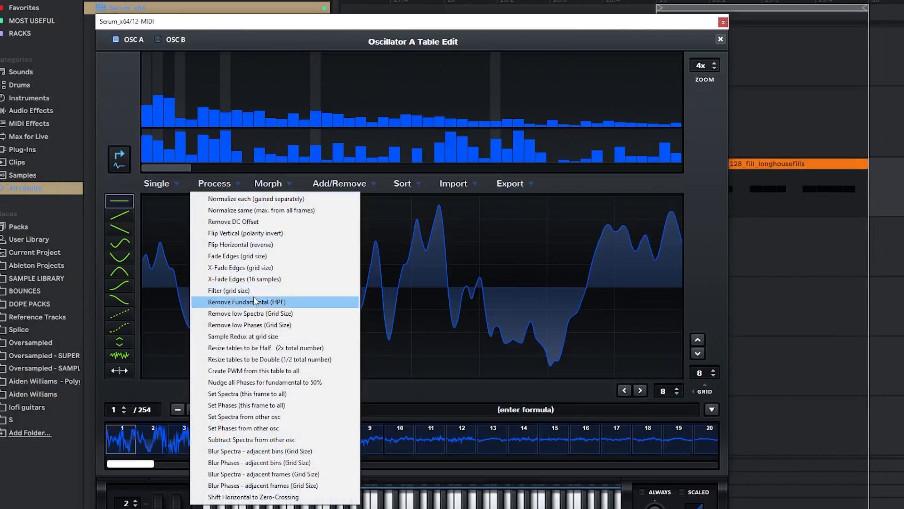
pyautogui.click(217, 188)
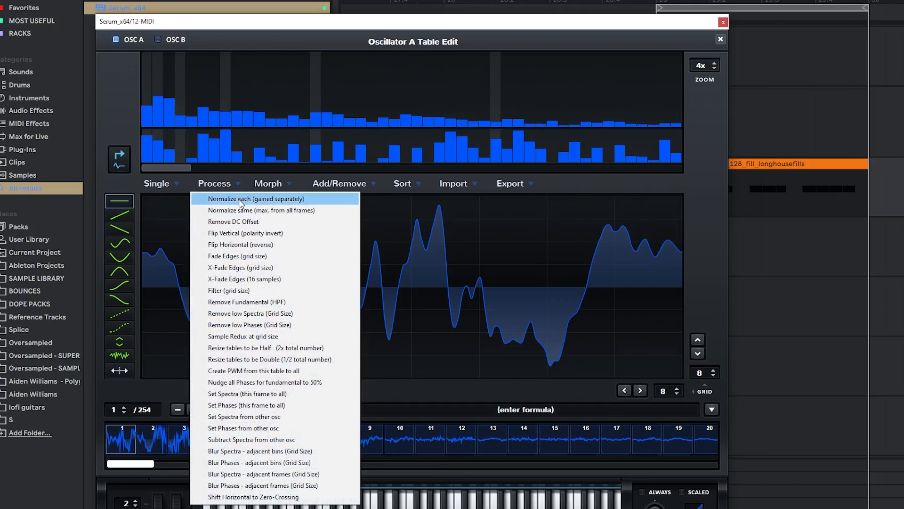
pyautogui.click(242, 200)
pyautogui.click(285, 186)
pyautogui.click(286, 198)
# Audition the fill wavetable by sweeping oscillator A's wavetable position in the loop, and recheck its frames in the table editor
pyautogui.press('space')
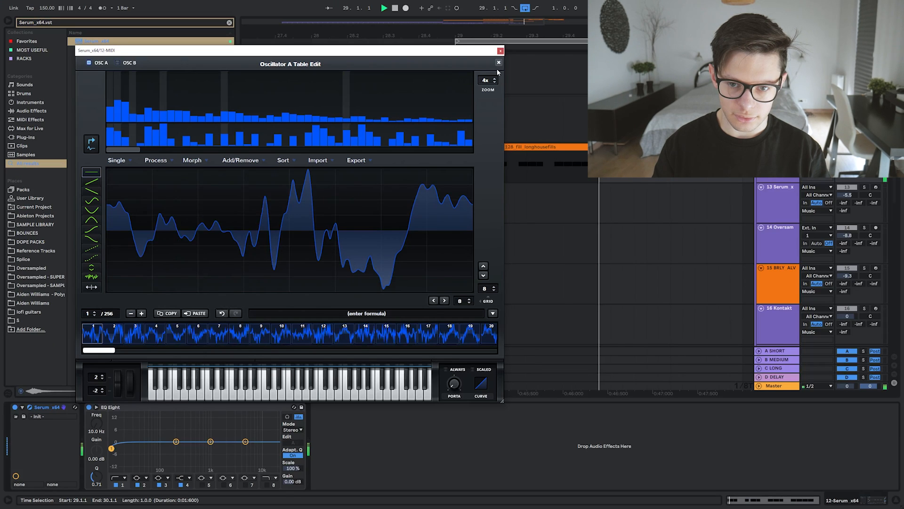
pyautogui.click(721, 39)
pyautogui.moveTo(167, 218); pyautogui.dragTo(171, 195)
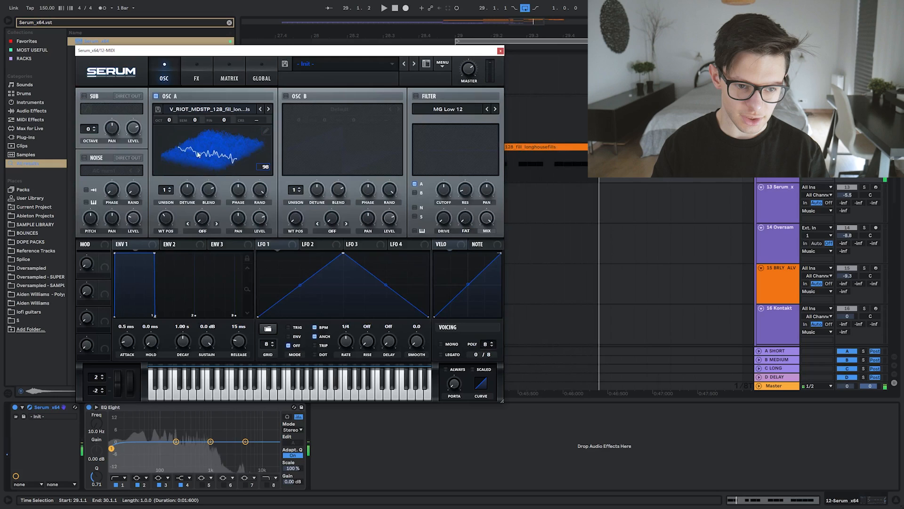
pyautogui.click(263, 131)
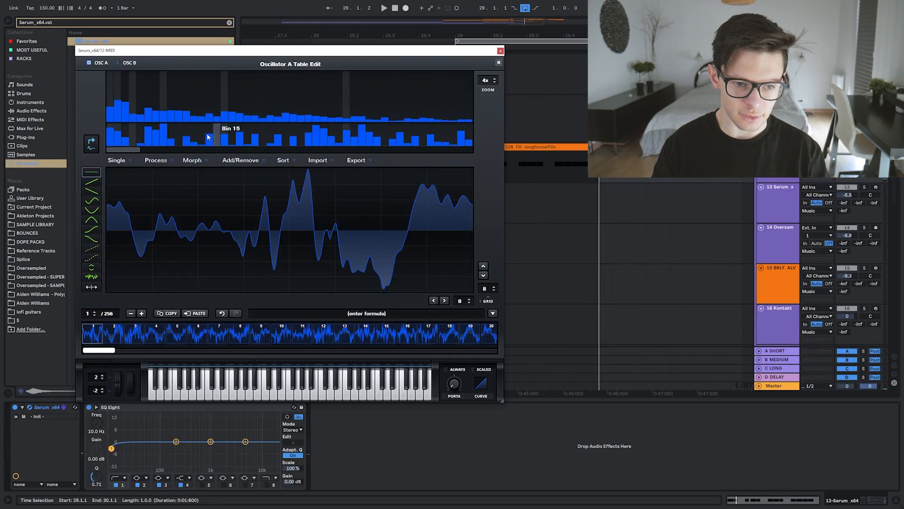
pyautogui.click(499, 63)
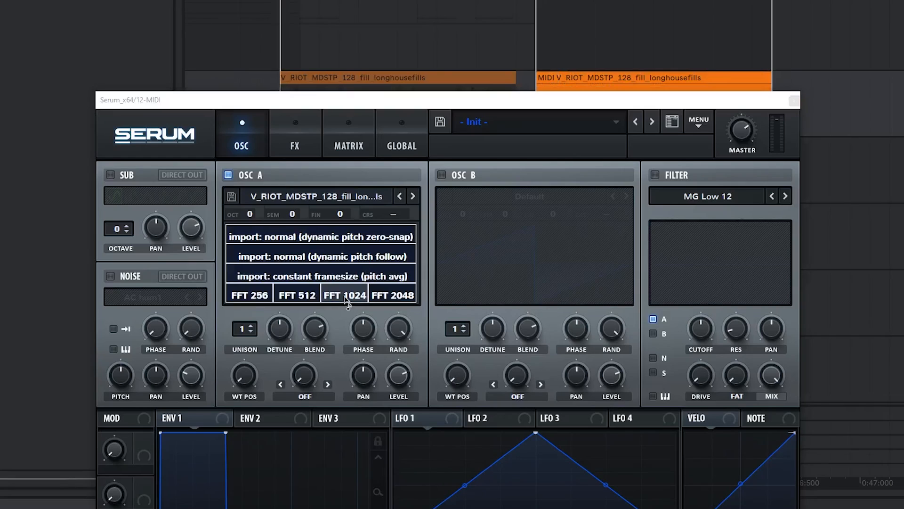
# Rebuild oscillator A's wavetable from the fill with FFT 1024 import, X-Fade Edges (grid size), Normalize each and a morph
pyautogui.click(231, 171)
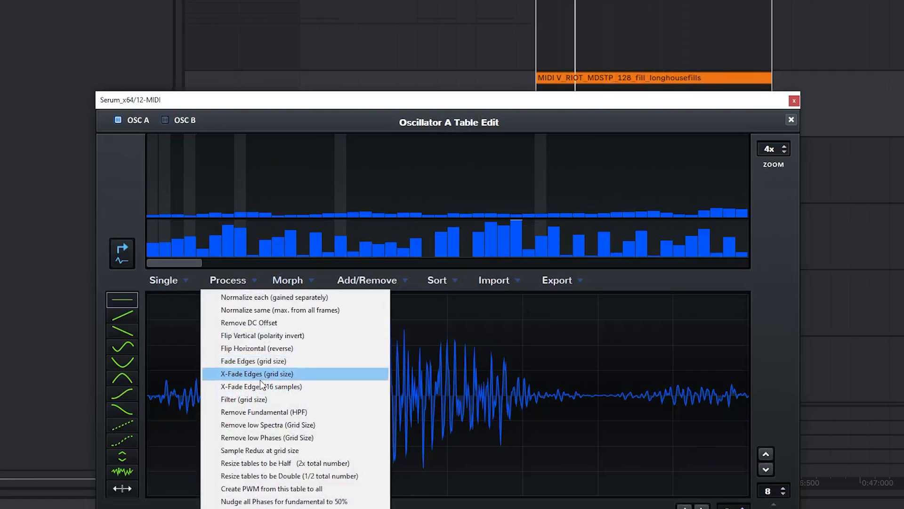
pyautogui.click(260, 374)
pyautogui.click(243, 282)
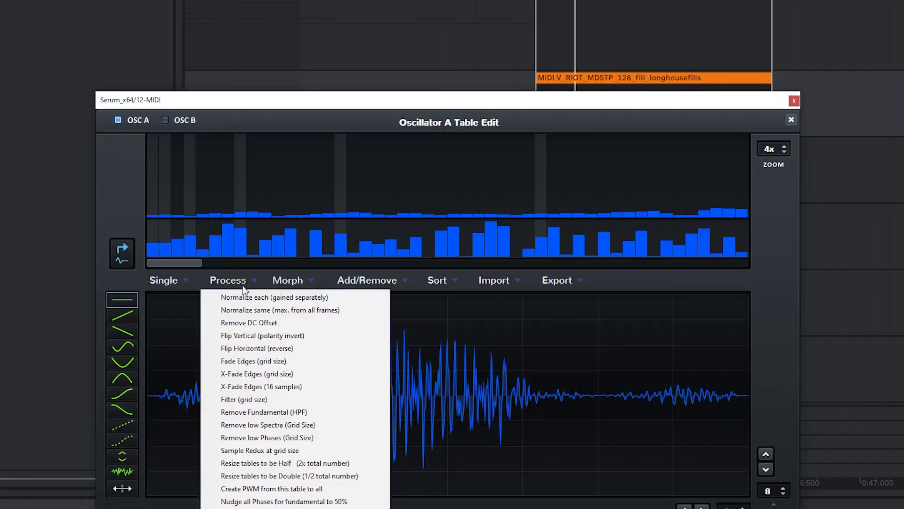
pyautogui.click(250, 297)
pyautogui.click(291, 283)
pyautogui.click(302, 309)
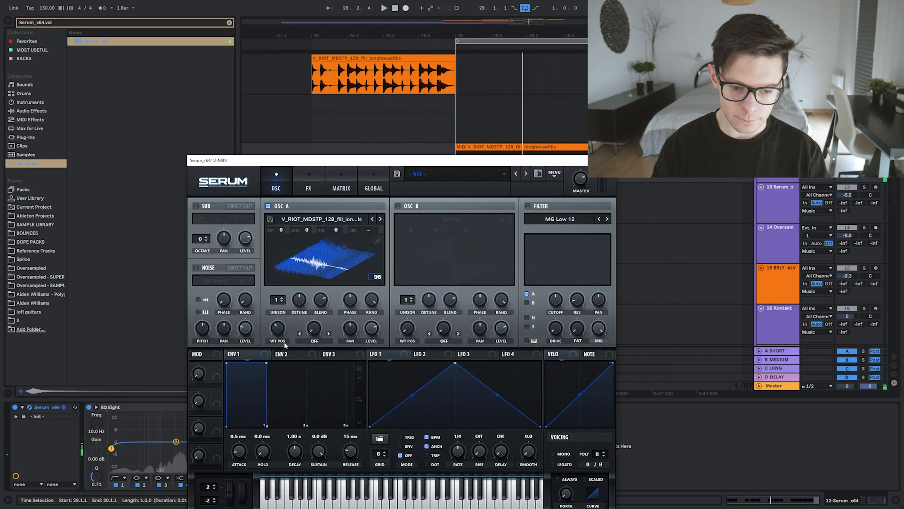
# Sweep oscillator A's wavetable position during playback and modulate it with LFO 1 in ENV mode at a 1/8 rate
pyautogui.moveTo(280, 326); pyautogui.dragTo(281, 312)
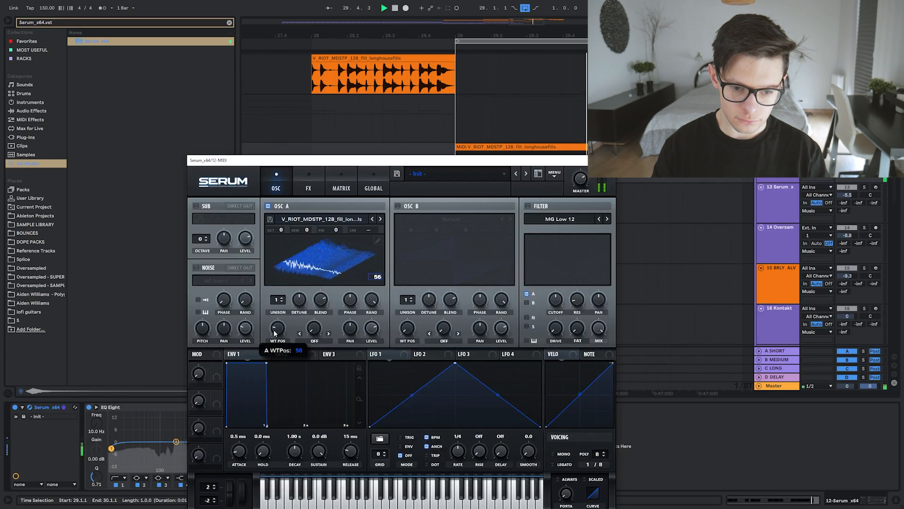
pyautogui.moveTo(275, 333); pyautogui.dragTo(278, 318)
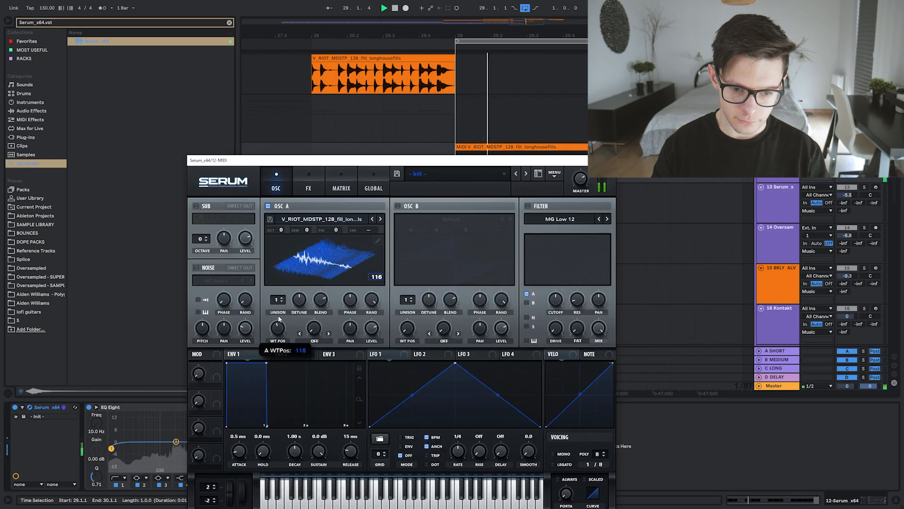
pyautogui.press('space')
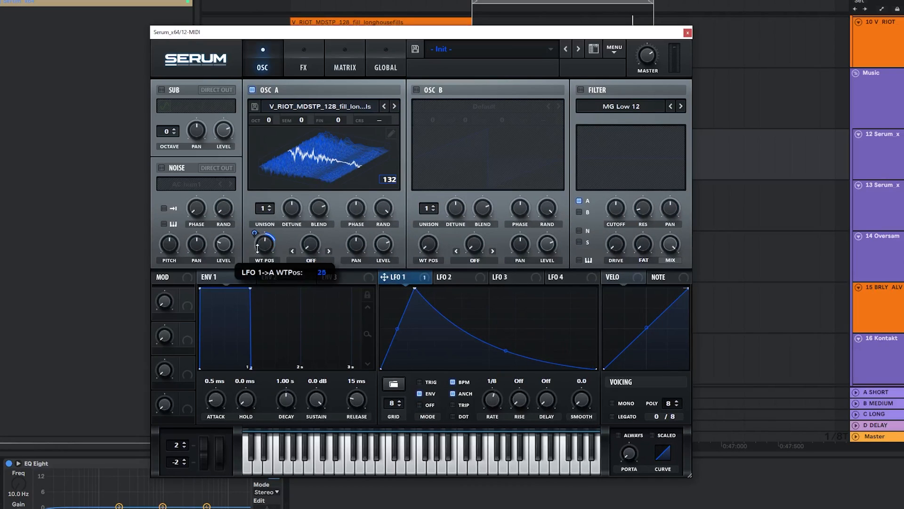
# Audition the FM (from B) and Bend - warp modes on oscillator A, sweeping the warp amount during playback
pyautogui.click(311, 260)
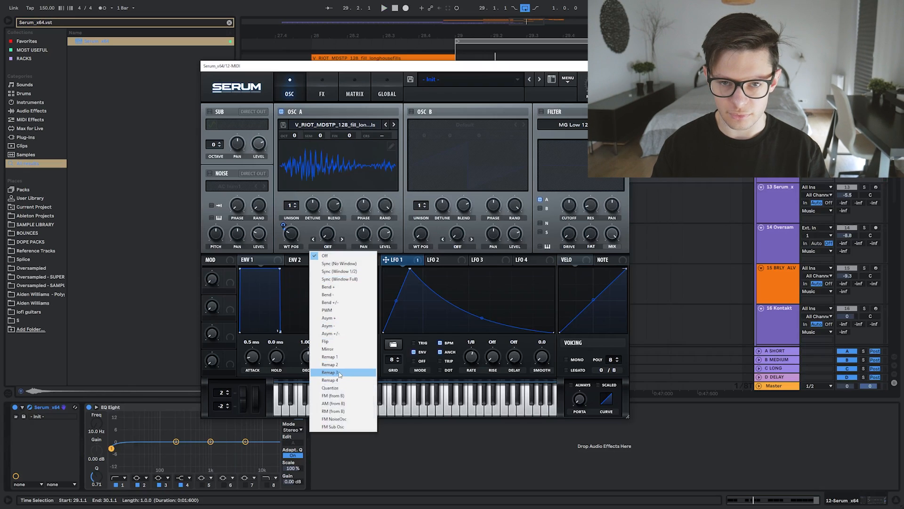
pyautogui.click(346, 396)
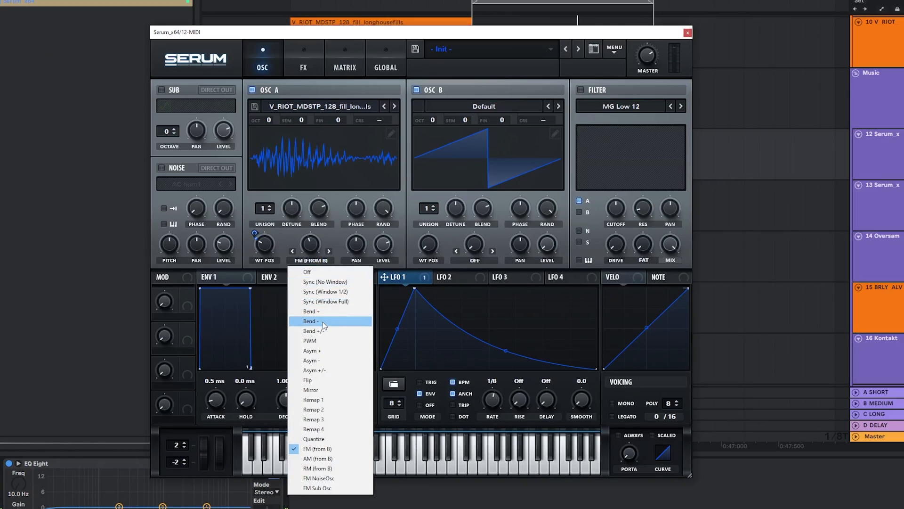
pyautogui.click(337, 295)
pyautogui.moveTo(327, 234); pyautogui.dragTo(326, 212)
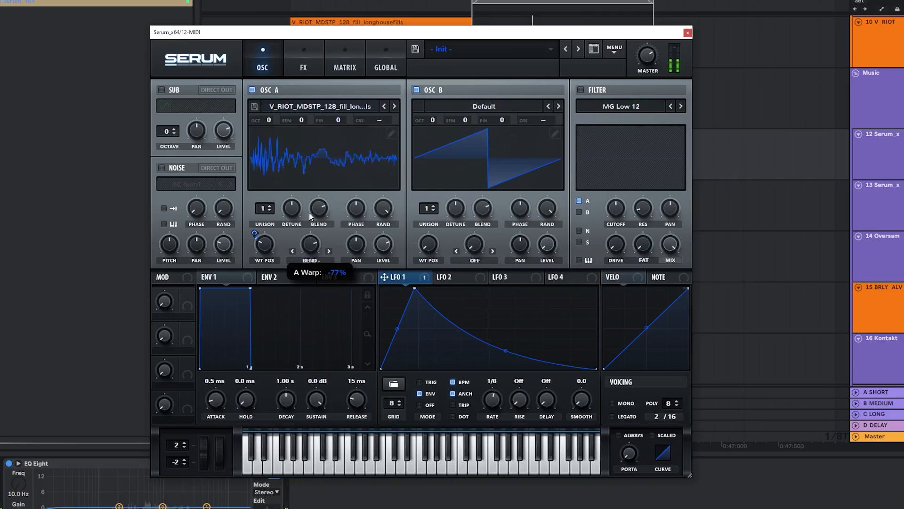
pyautogui.click(311, 260)
pyautogui.click(315, 314)
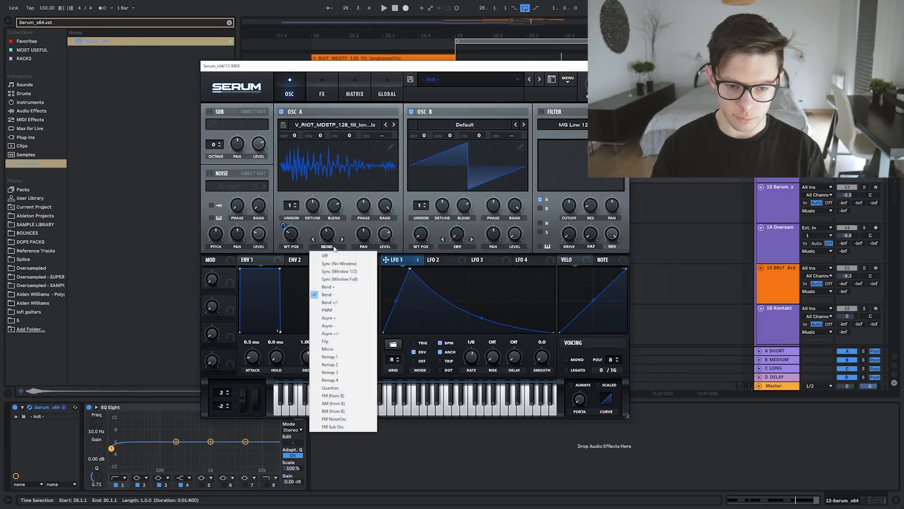
pyautogui.click(344, 223)
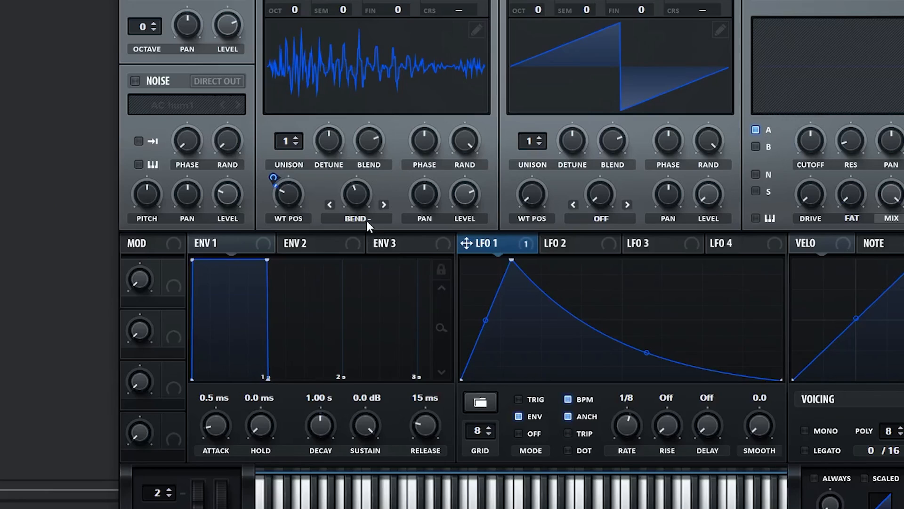
# Set oscillator A's warp mode to Mirror, adjust its amount and turn oscillator B off
pyautogui.click(333, 249)
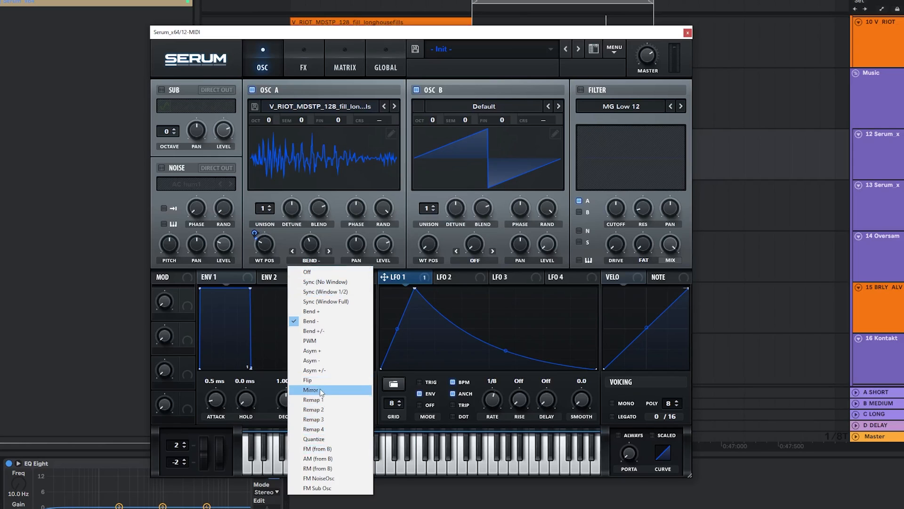
pyautogui.click(445, 179)
pyautogui.moveTo(309, 250); pyautogui.dragTo(311, 263)
pyautogui.click(416, 89)
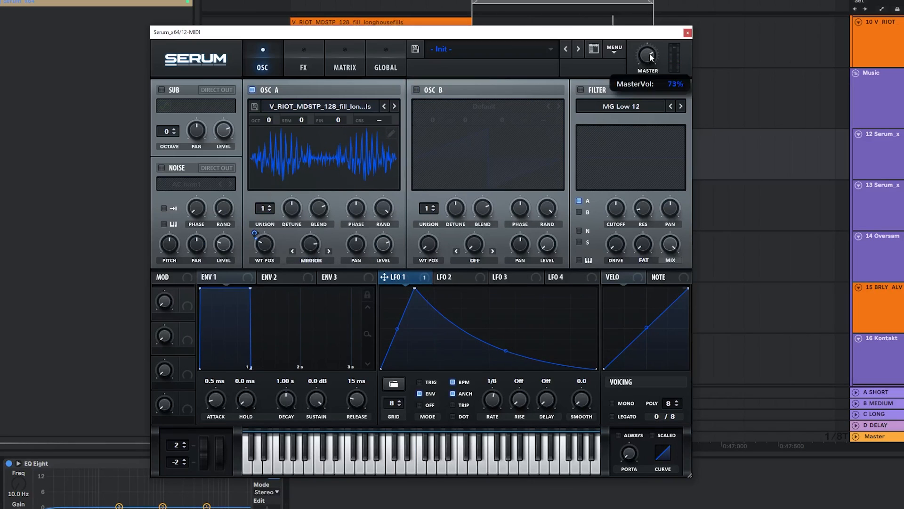
pyautogui.moveTo(384, 277); pyautogui.dragTo(383, 244)
pyautogui.rightClick(401, 278)
pyautogui.click(414, 278)
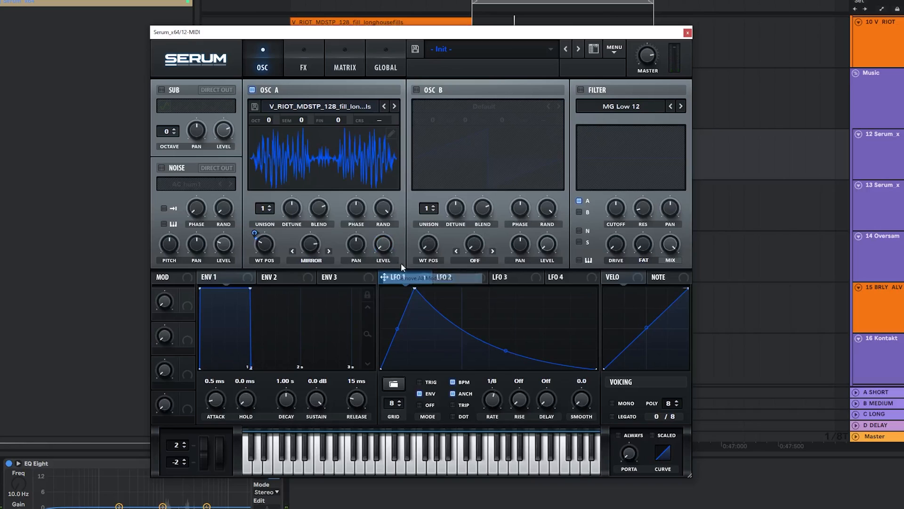
# Modulate oscillator A's level with LFO 2 and shape its curve into a rounded attack with a steep decay
pyautogui.moveTo(465, 277); pyautogui.dragTo(384, 244)
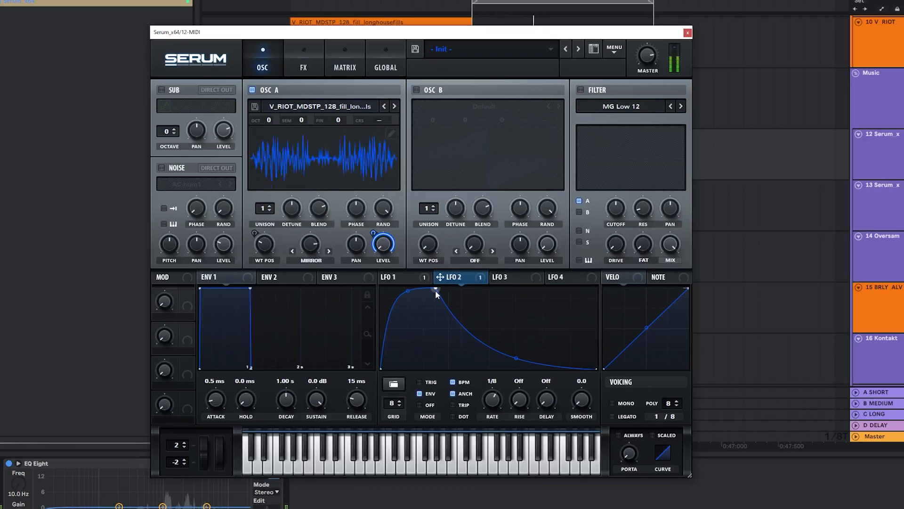
pyautogui.moveTo(517, 358); pyautogui.dragTo(514, 363)
# Set oscillator A to 16 unison voices, reduce its detune and random phase, and check the global unison settings
pyautogui.moveTo(263, 208); pyautogui.dragTo(265, 182)
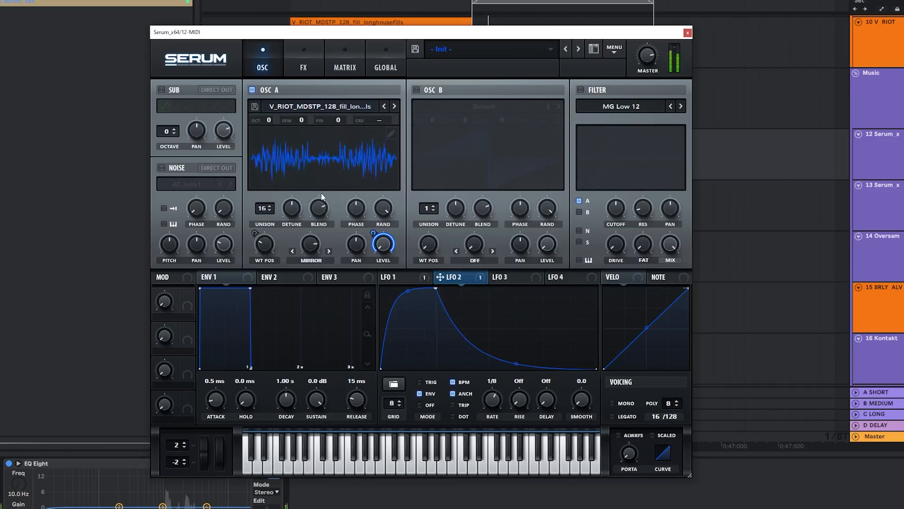
pyautogui.moveTo(291, 208); pyautogui.dragTo(289, 235)
pyautogui.moveTo(384, 209); pyautogui.dragTo(374, 282)
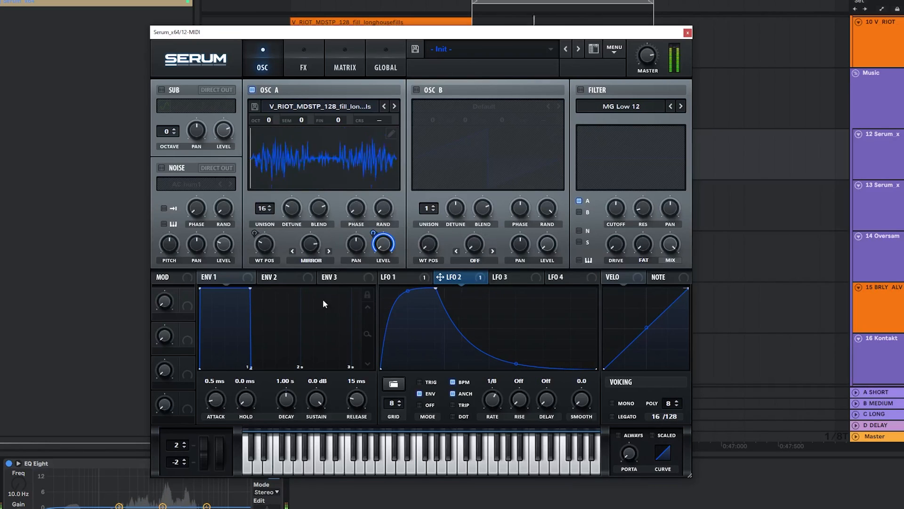
pyautogui.click(385, 67)
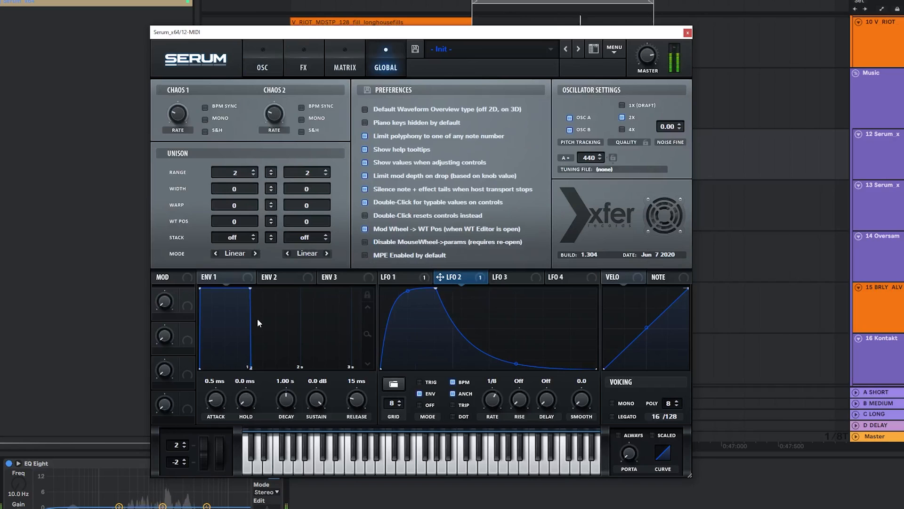
pyautogui.click(267, 68)
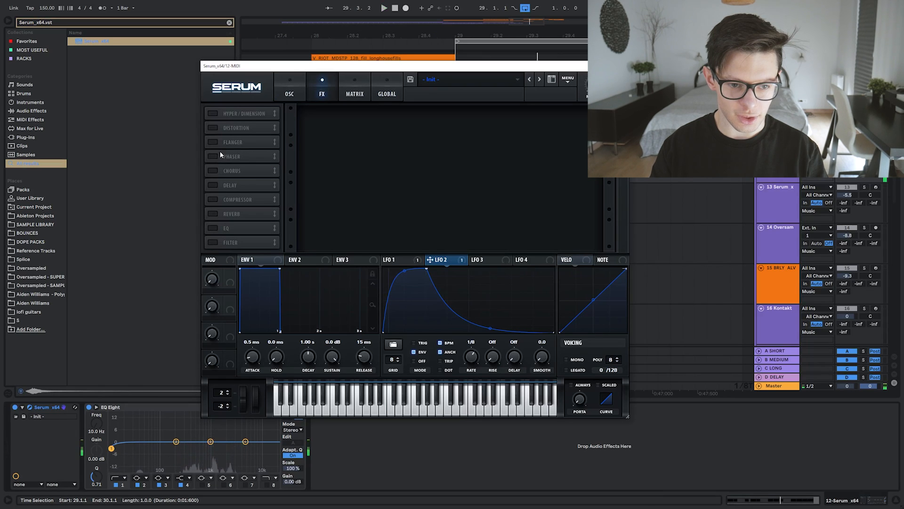
# Enable Tube distortion with more drive and set the sine sub oscillator's level with LFO 2 modulation
pyautogui.click(213, 127)
pyautogui.moveTo(520, 121); pyautogui.dragTo(532, 84)
pyautogui.press('space')
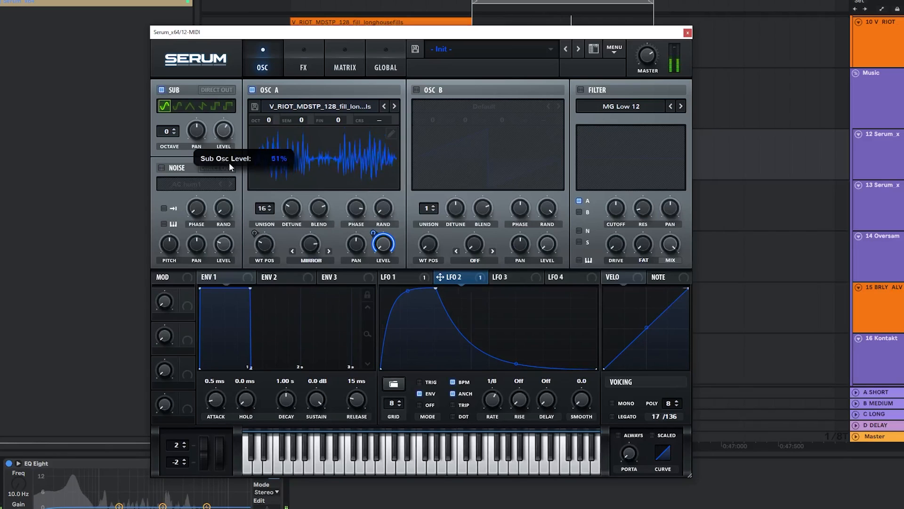
pyautogui.moveTo(212, 135); pyautogui.dragTo(220, 132)
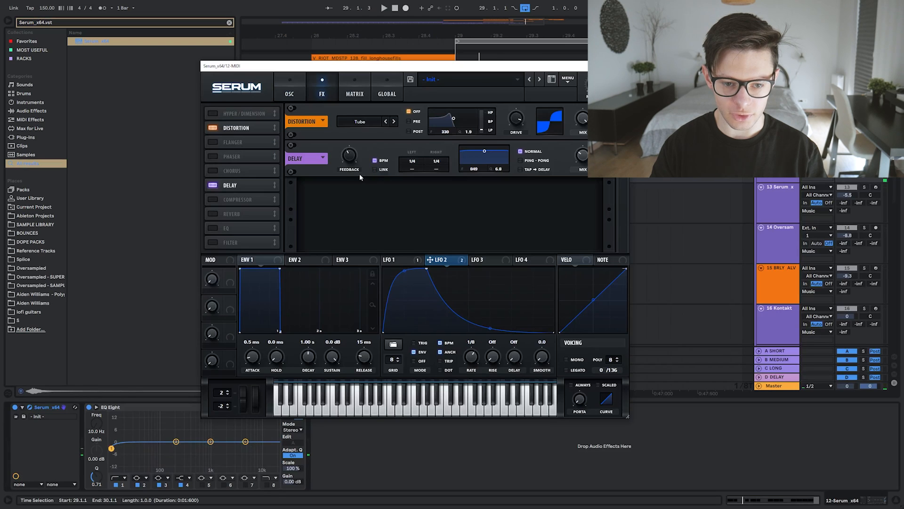
# Choose a delay preset with linked 25.14 left and right times, and enable the compressor
pyautogui.click(323, 159)
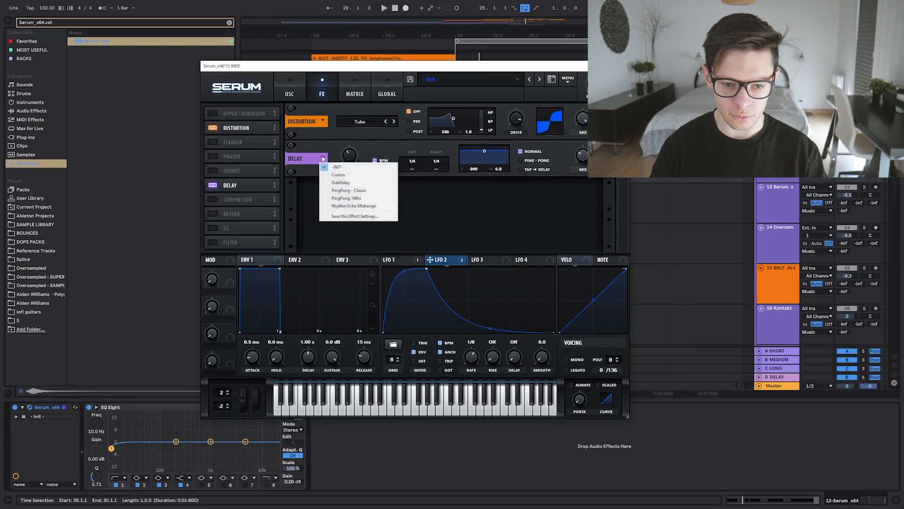
pyautogui.click(336, 198)
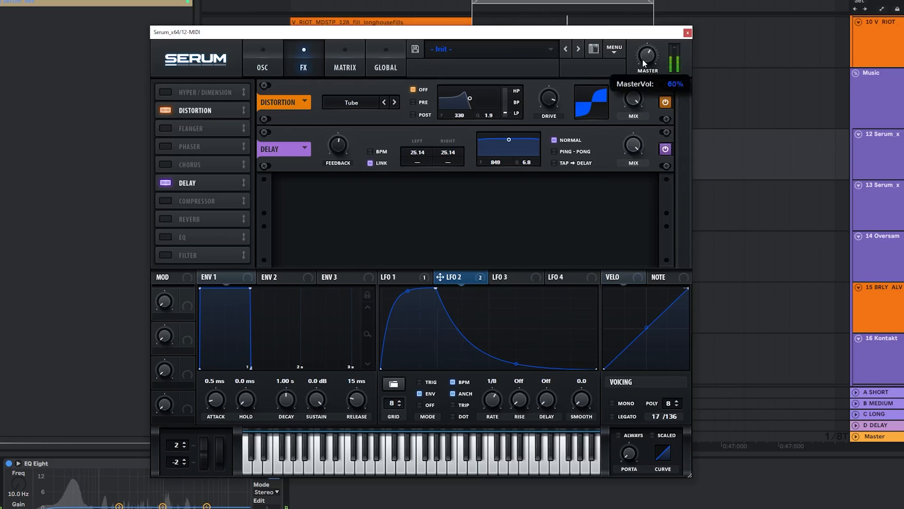
pyautogui.click(165, 201)
pyautogui.click(534, 211)
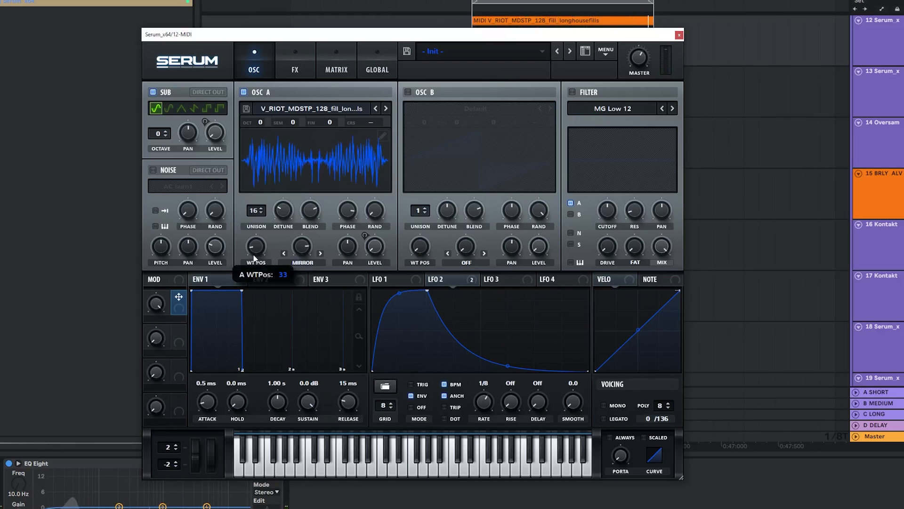
# Load a sine from the Basic shapes into LFO 3 and modulate oscillator A's Mirror warp with it
pyautogui.click(500, 281)
pyautogui.click(385, 386)
pyautogui.moveTo(417, 390)
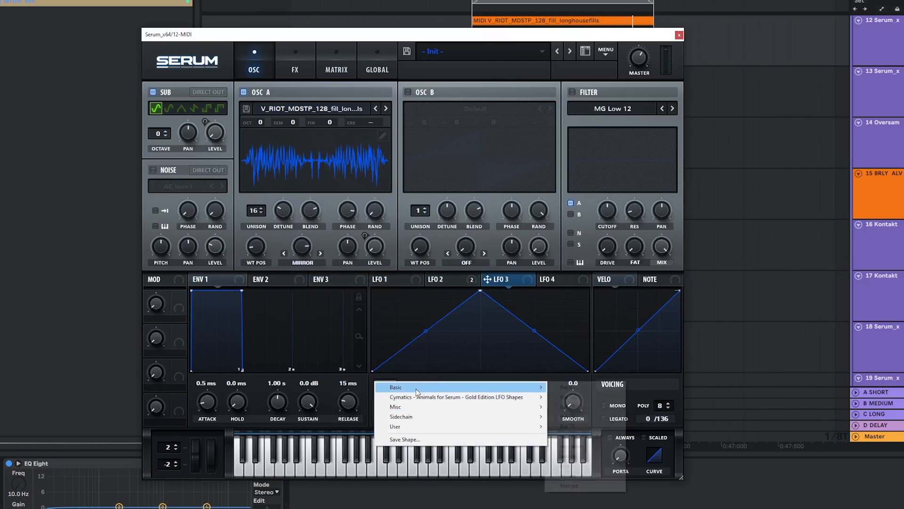
pyautogui.click(565, 465)
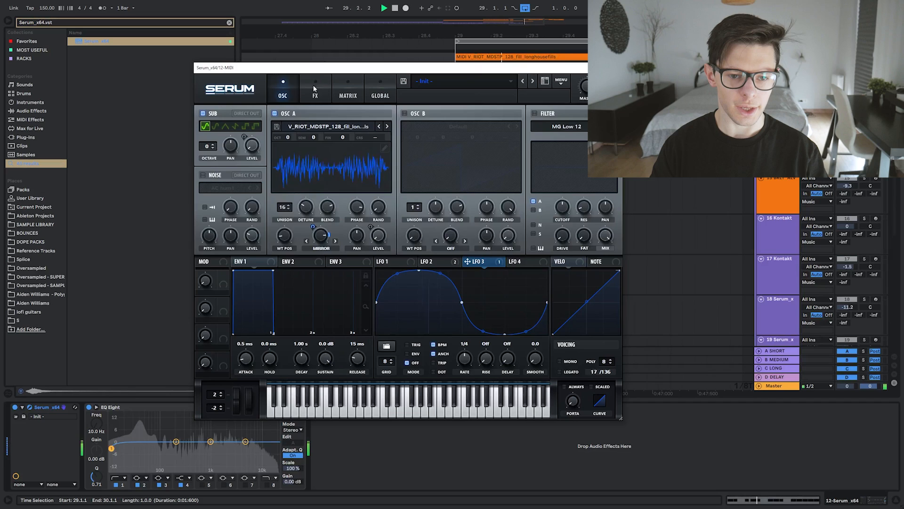
# Enable the MG Low 12 filter on oscillator A with its cutoff modulated by LFO 2, and audition the fill in the arrangement
pyautogui.click(315, 92)
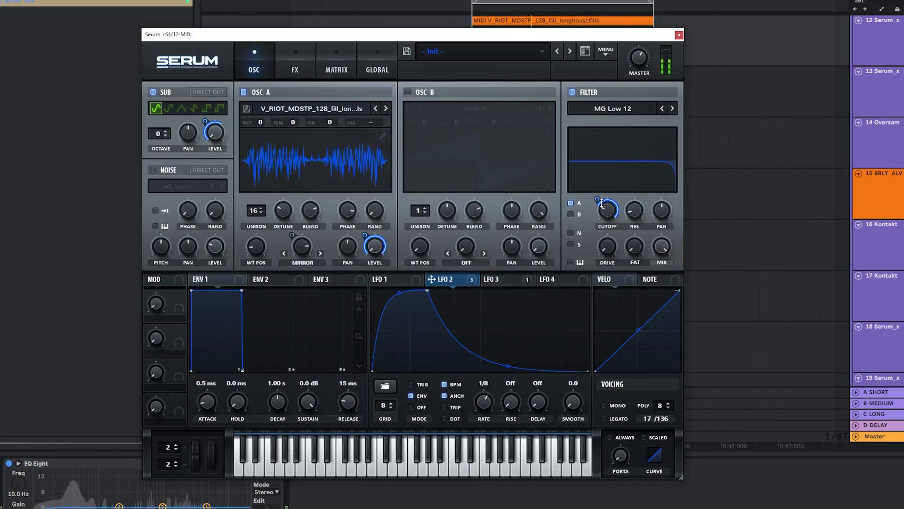
pyautogui.moveTo(607, 208); pyautogui.dragTo(608, 175)
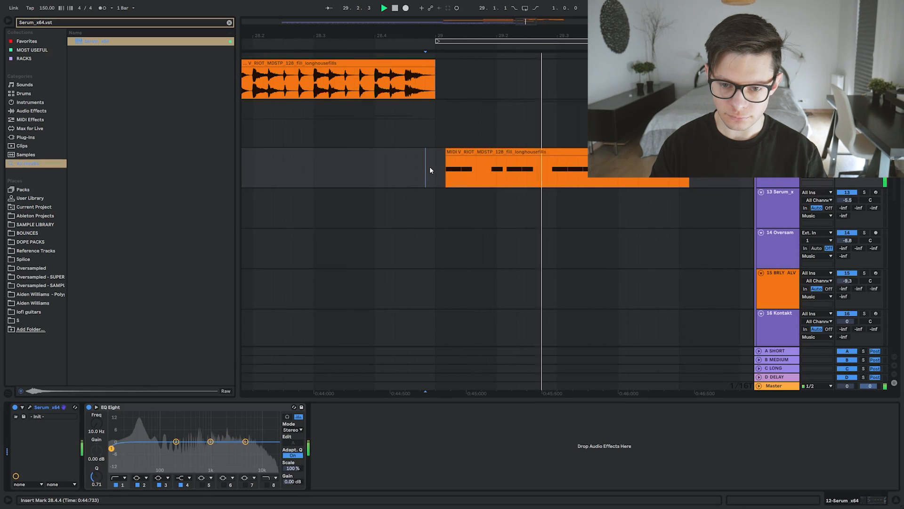
pyautogui.scroll(-2, 471, 168)
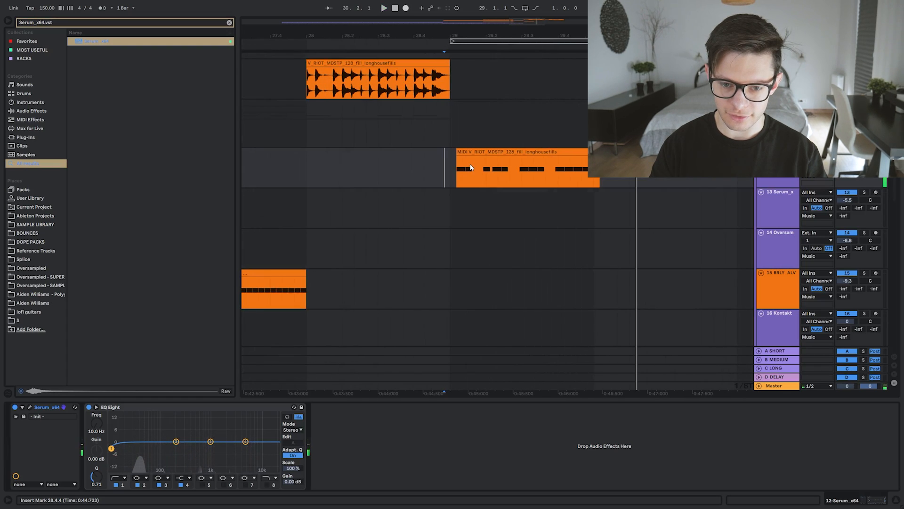
pyautogui.click(415, 165)
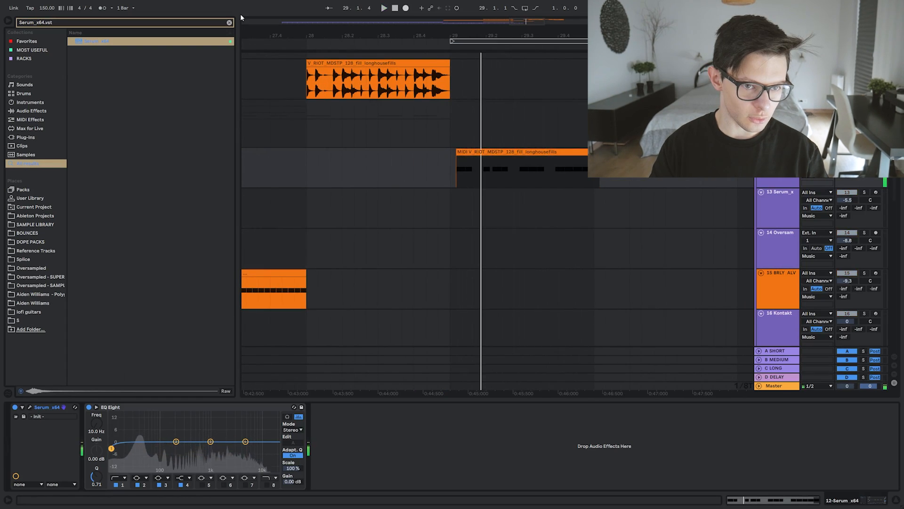
# Append Thermal, OTT and the BASS MASTER (oversampled.us) rack to the Serum track's effect chain
pyautogui.hotkey('ctrl', 'f')
pyautogui.click(38, 51)
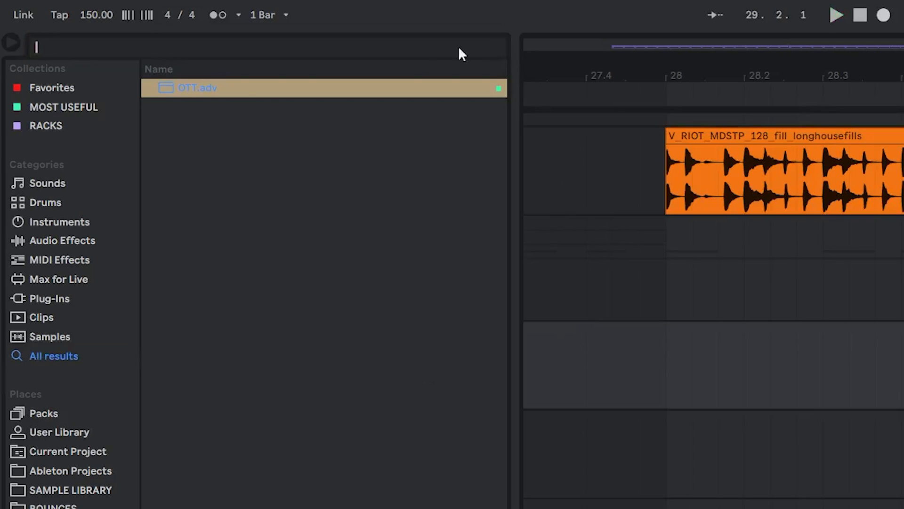
pyautogui.click(35, 107)
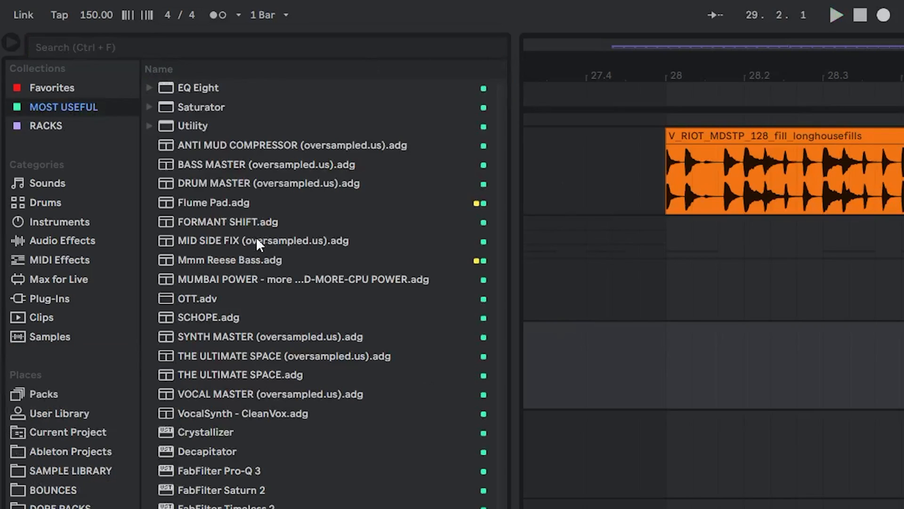
pyautogui.click(227, 166)
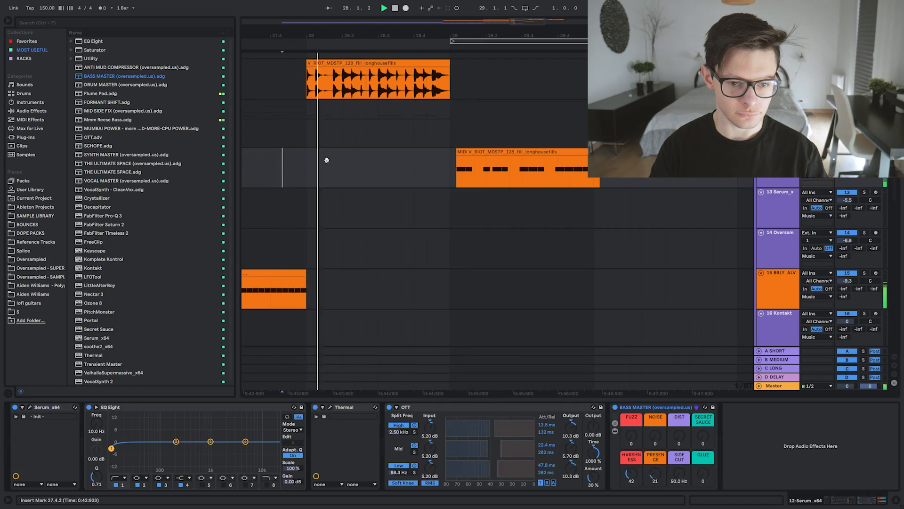
# Place the Oversampled_X_bass_27_E.wav one-shot at bar 29 on a new audio track below the Serum fill
pyautogui.scroll(-2, 363, 180)
pyautogui.moveTo(334, 163); pyautogui.dragTo(396, 194)
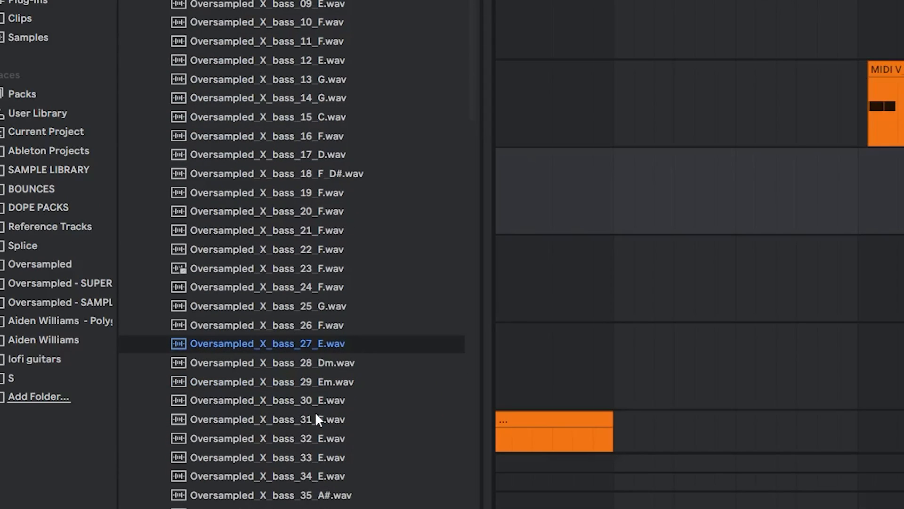
pyautogui.moveTo(264, 344); pyautogui.dragTo(479, 217)
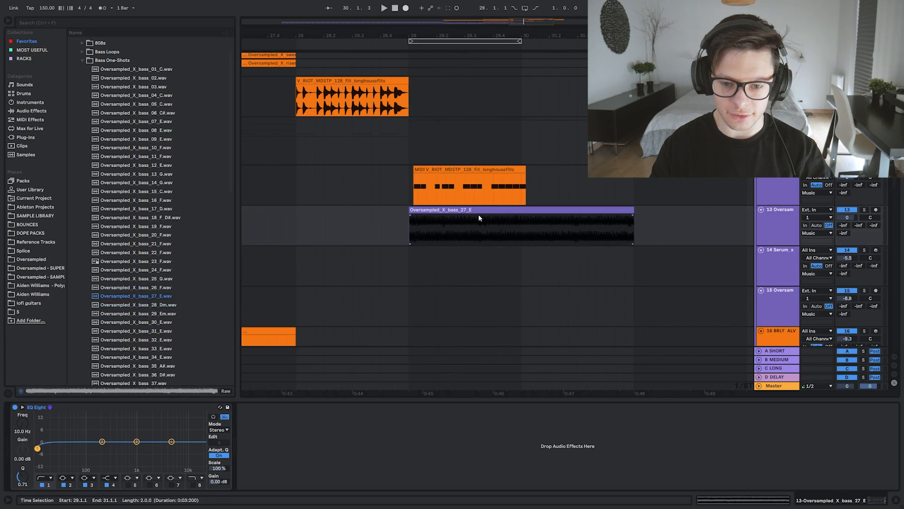
pyautogui.click(379, 222)
# High-pass the Serum fill at 167 Hz with a second EQ Eight and lower the bass one-shot track's volume to -4.7 dB
pyautogui.press('space')
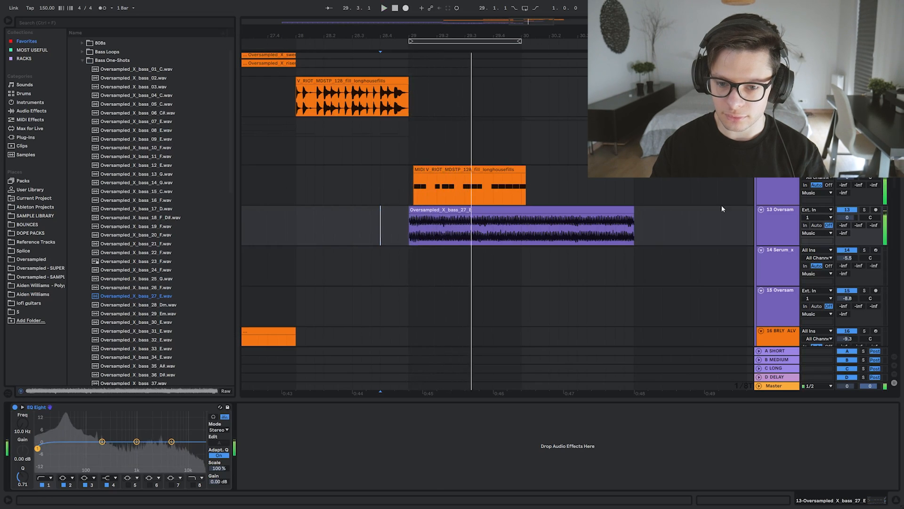
pyautogui.press('space')
pyautogui.click(502, 192)
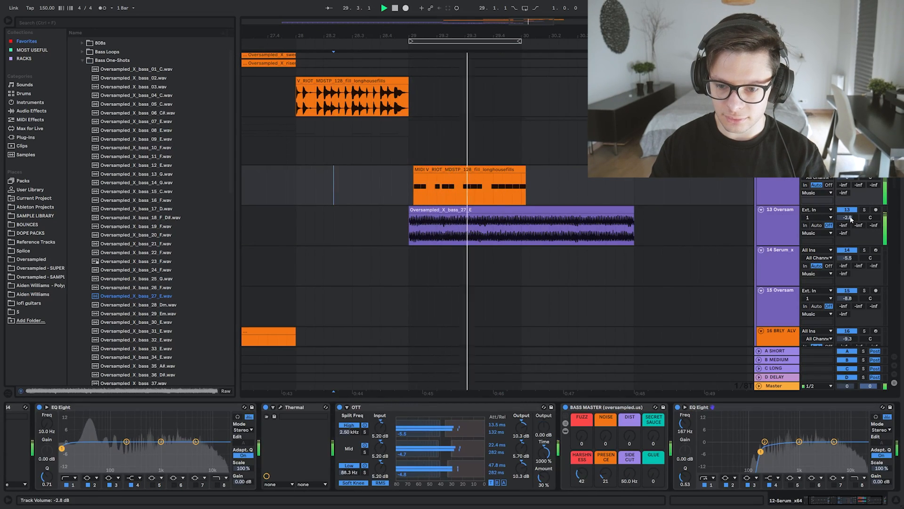
pyautogui.click(851, 219)
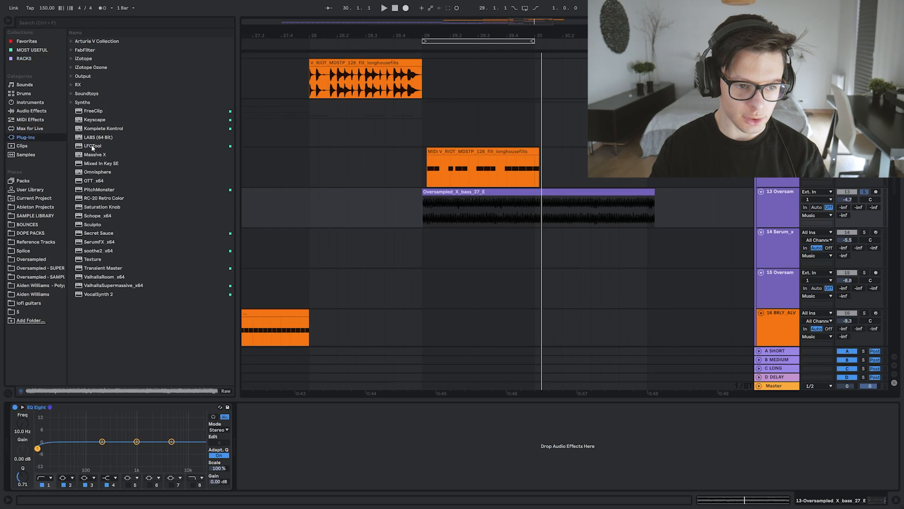
# Add LFOTool and Thermal to the bass one-shot track and load Thermal's Wild Harmonics preset
pyautogui.moveTo(92, 147); pyautogui.dragTo(485, 217)
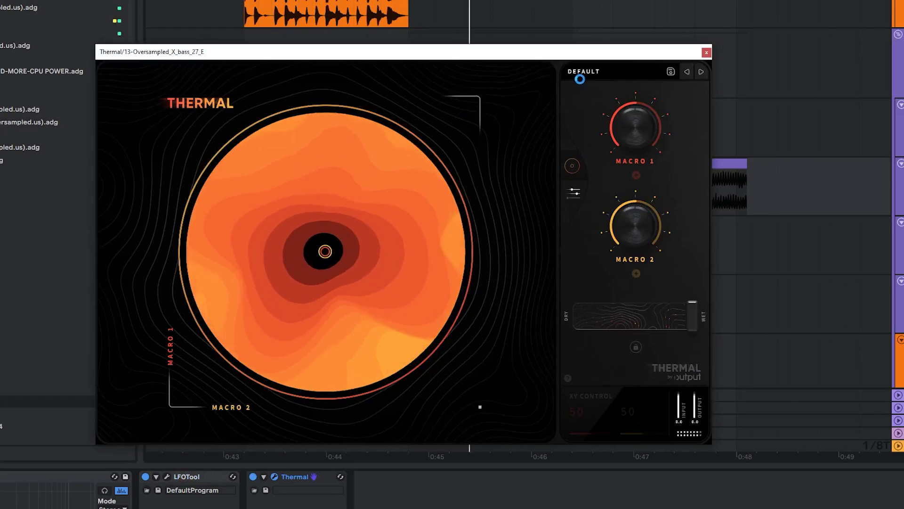
pyautogui.click(584, 74)
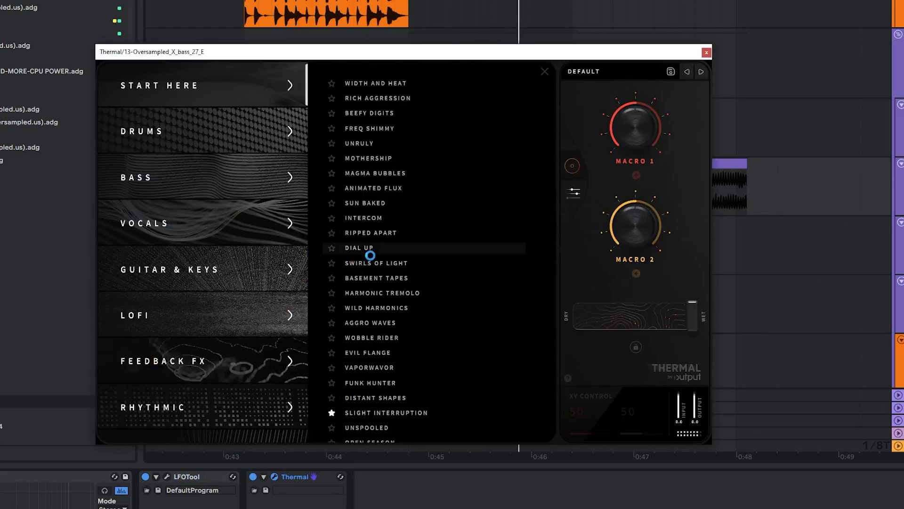
pyautogui.click(406, 309)
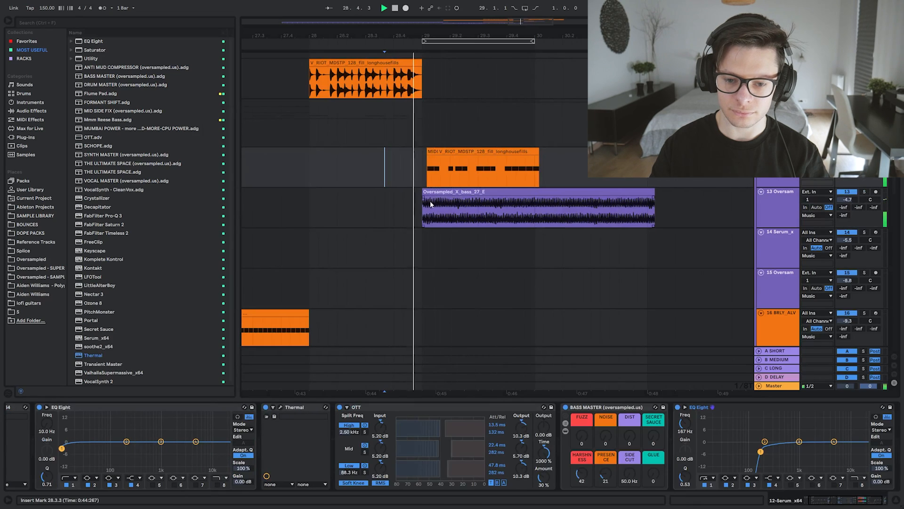
# Play the build-up into the drop to hear the Oversampled bass one-shot layered with the Serum fill
pyautogui.click(430, 201)
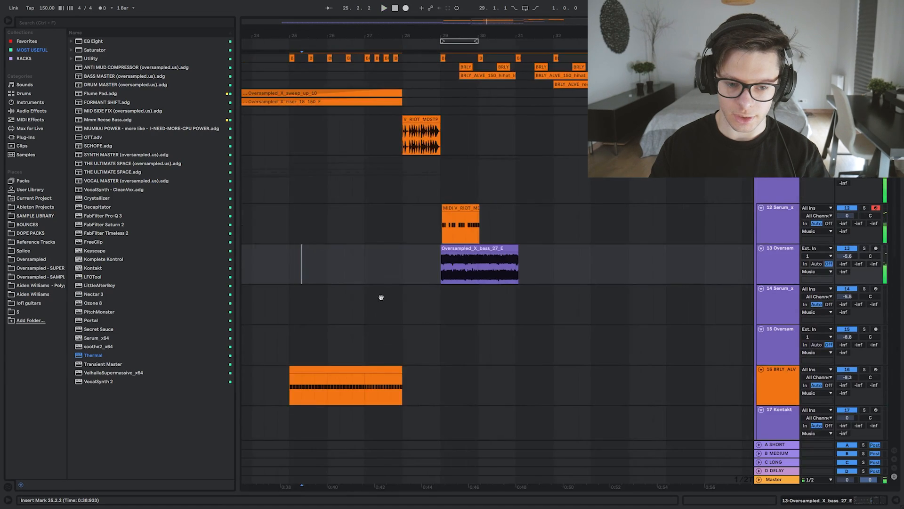
pyautogui.moveTo(381, 297); pyautogui.dragTo(349, 216)
pyautogui.scroll(-5, 377, 226)
pyautogui.click(285, 246)
pyautogui.press('space')
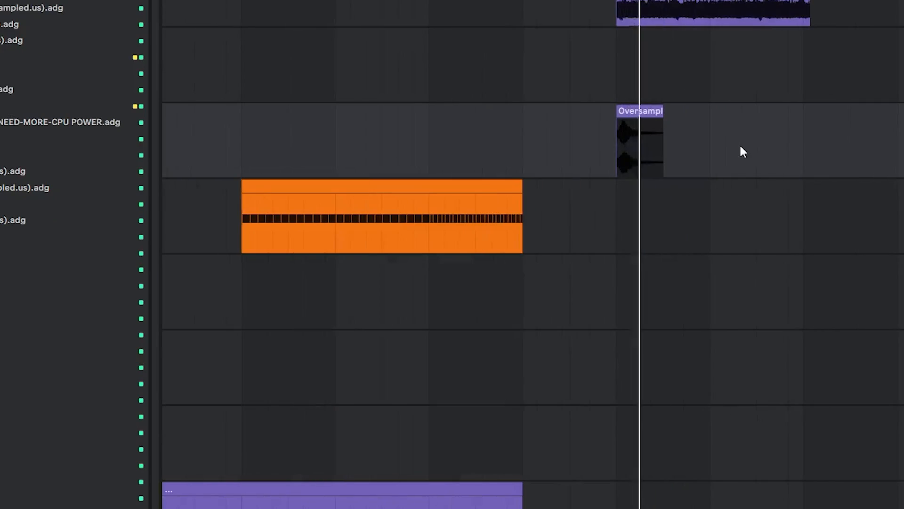
pyautogui.moveTo(838, 157); pyautogui.dragTo(487, 303)
pyautogui.scroll(-3, 474, 234)
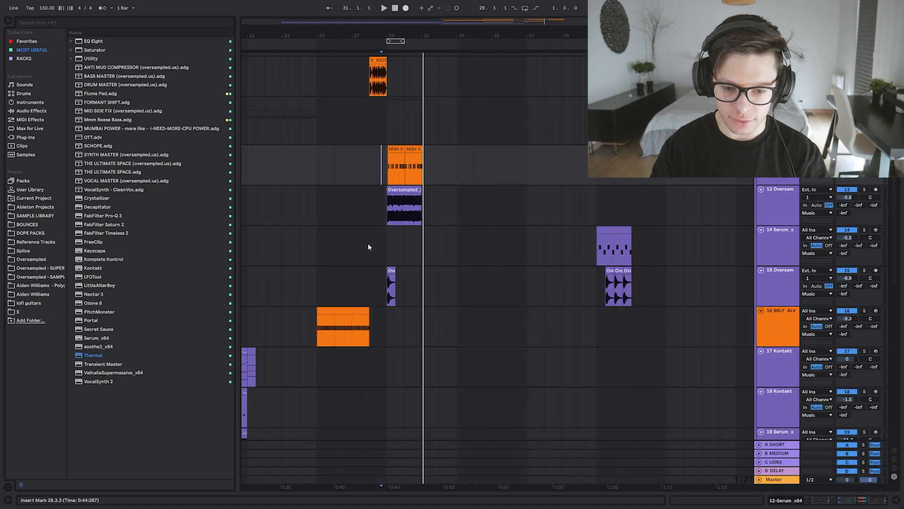
# Save the project and review the arrangement of the intro, build-up and drop tracks
pyautogui.scroll(3, 395, 255)
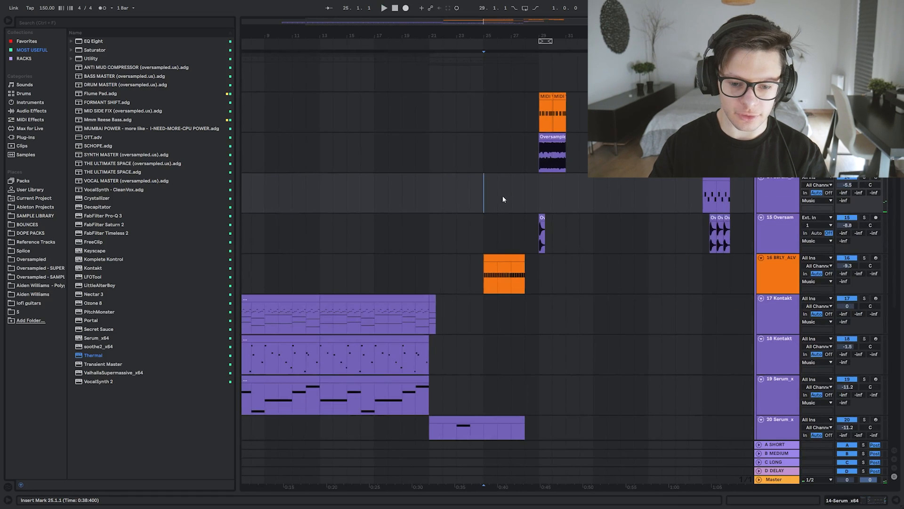
pyautogui.hotkey('ctrl', 's')
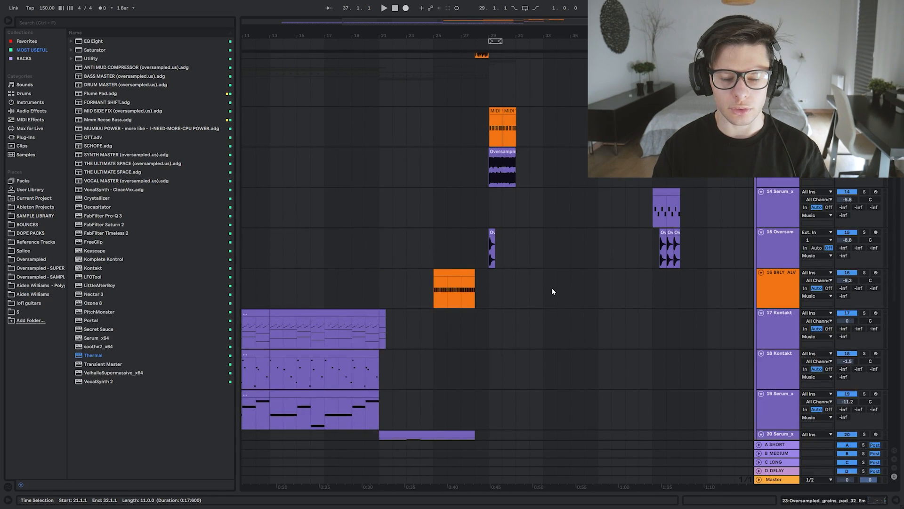
pyautogui.scroll(3, 427, 281)
pyautogui.moveTo(461, 332); pyautogui.dragTo(488, 160)
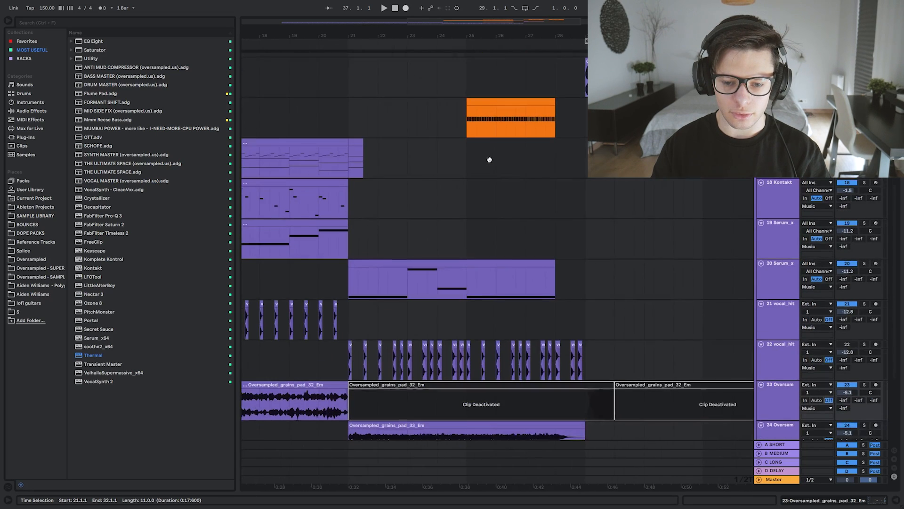
pyautogui.moveTo(485, 238); pyautogui.dragTo(424, 395)
pyautogui.scroll(-3, 520, 216)
pyautogui.moveTo(520, 216); pyautogui.dragTo(488, 216)
pyautogui.scroll(2, 499, 376)
pyautogui.scroll(3, 455, 230)
pyautogui.moveTo(522, 256); pyautogui.dragTo(487, 335)
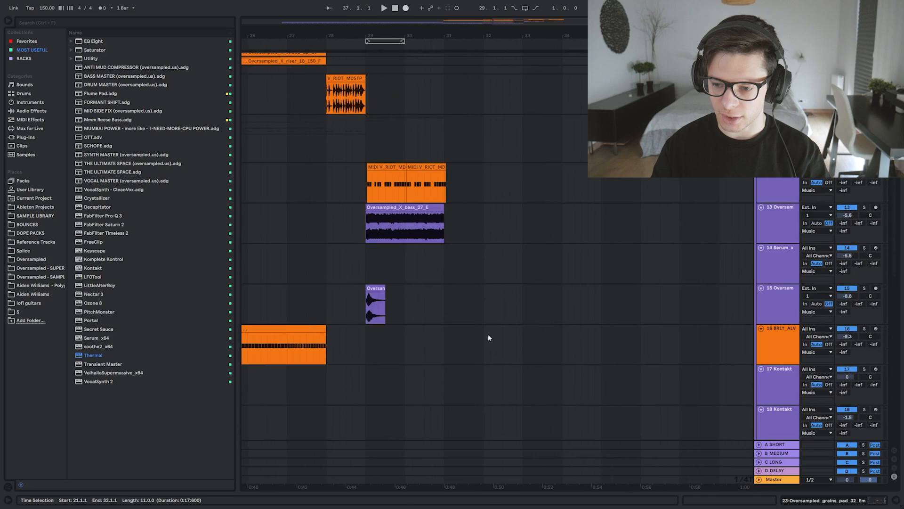
pyautogui.scroll(2, 481, 293)
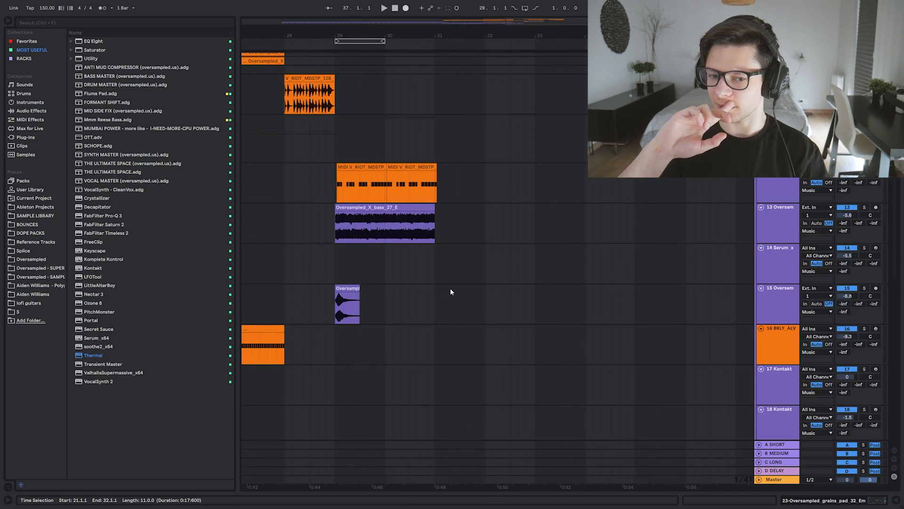
pyautogui.scroll(-3, 464, 284)
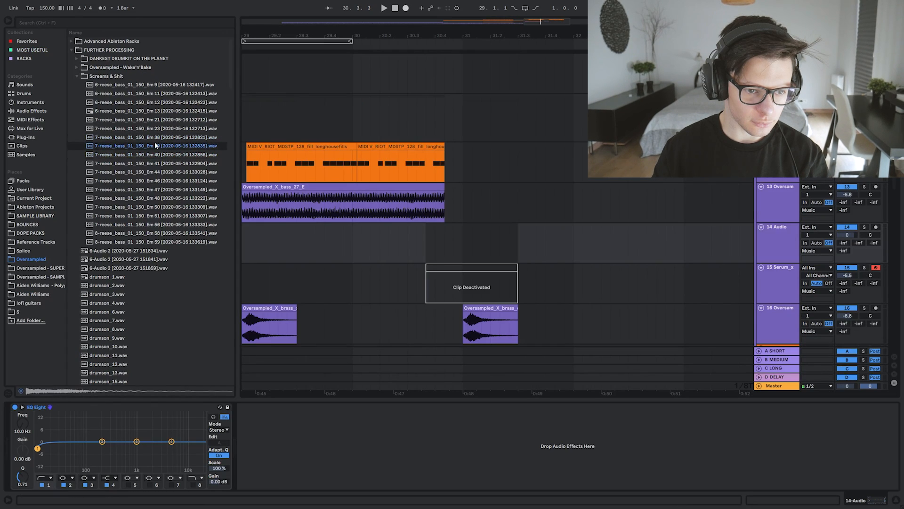
# Place the 7-reese_bass_01_150_Em 39 sample at 31.1.3 on the new audio track below the bass one-shot
pyautogui.moveTo(154, 143); pyautogui.dragTo(483, 243)
pyautogui.scroll(2, 424, 234)
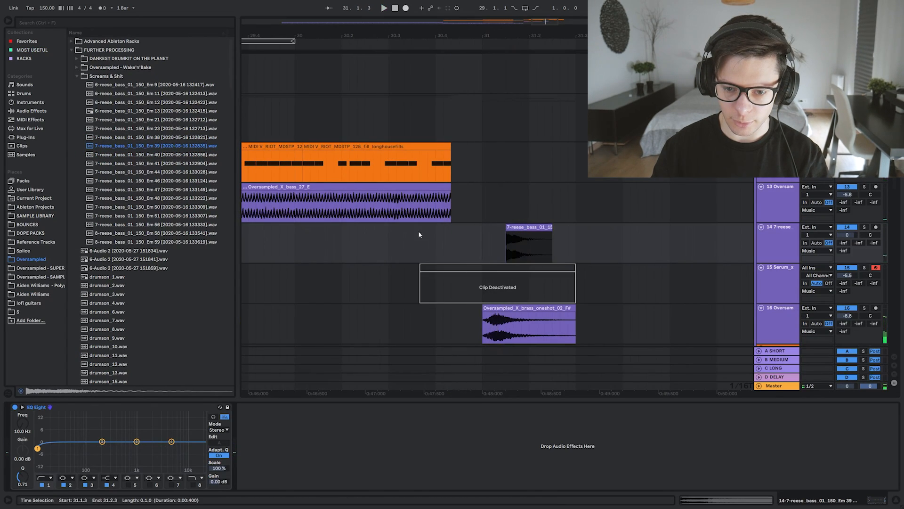
pyautogui.click(455, 247)
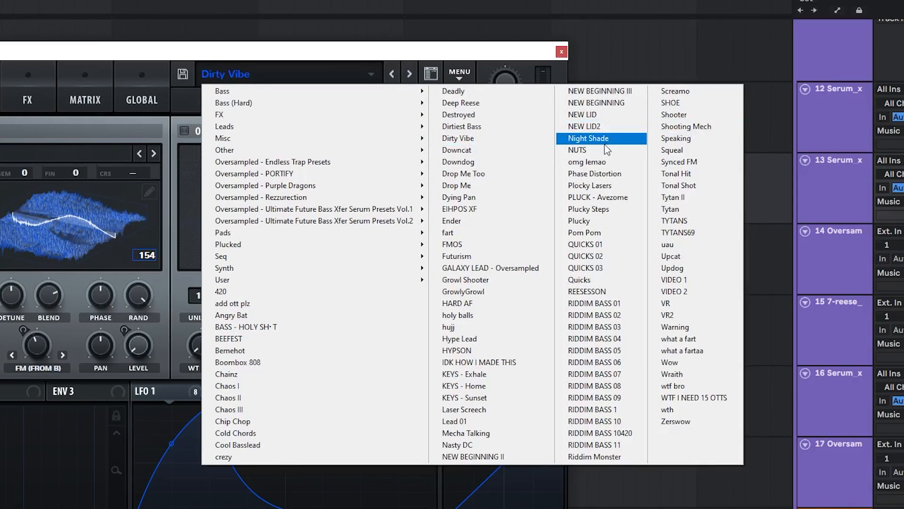
# Load the omg lemao preset in the second Serum track and select its sustained-note clip at 31.4.1
pyautogui.click(605, 165)
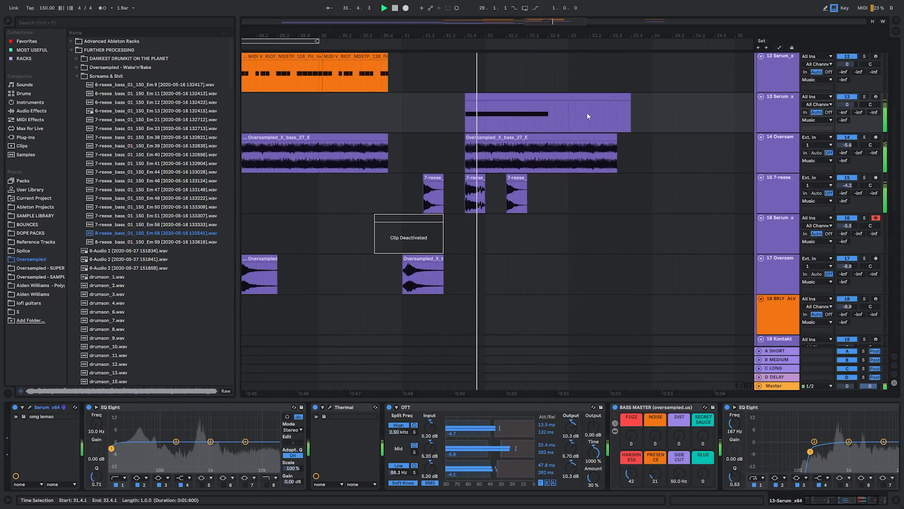
pyautogui.click(567, 99)
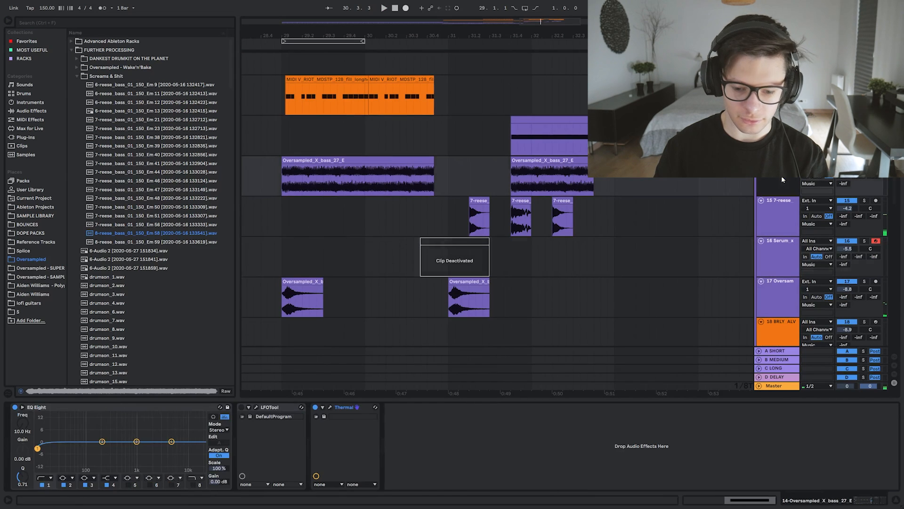
# Search for laugh samples and place a KARRA vocal special laugh in the second half of bar 32 on a new audio track
pyautogui.hotkey('ctrl', 't')
pyautogui.hotkey('ctrl', 'f')
pyautogui.write('laugh')
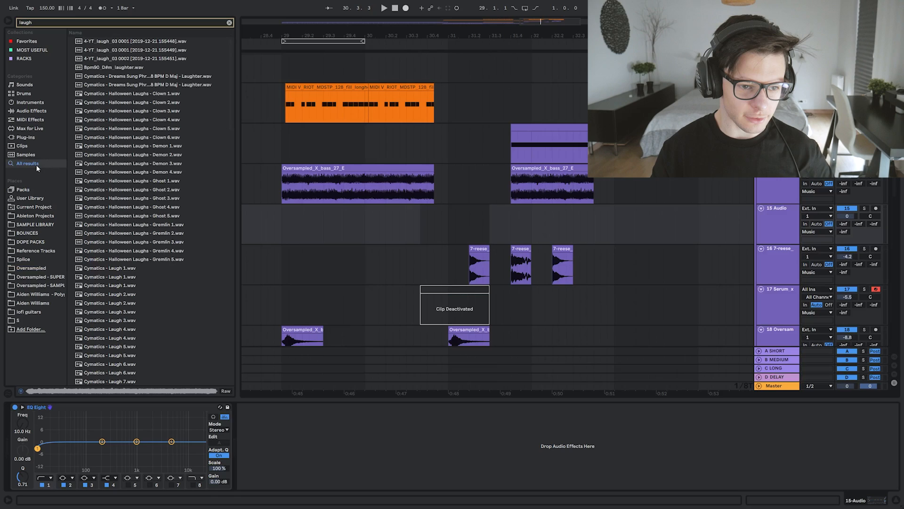
pyautogui.click(124, 128)
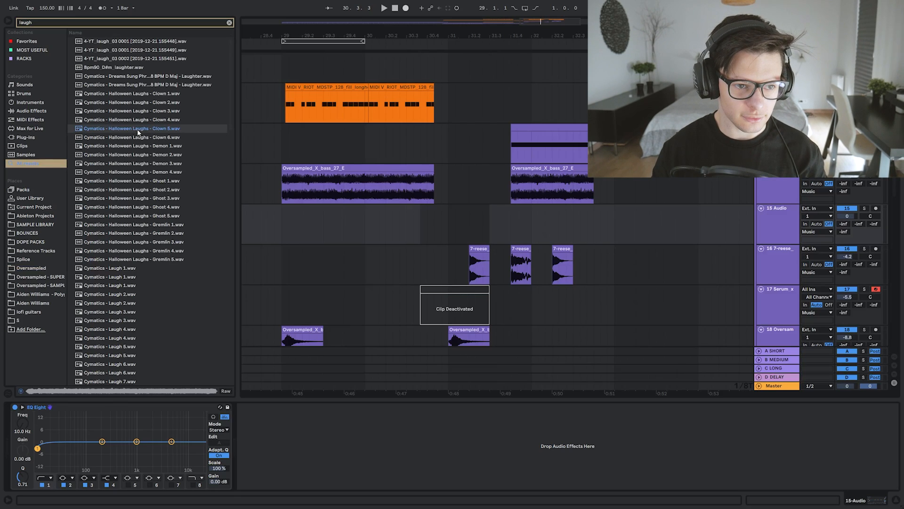
pyautogui.click(126, 75)
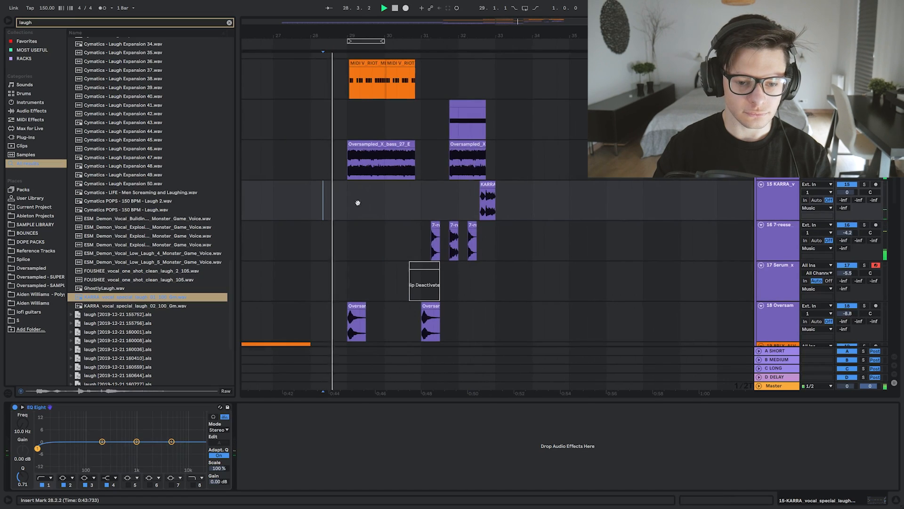
pyautogui.click(229, 23)
# Lower the Oversampled bass one-shot track's volume to -8.2 dB during playback
pyautogui.scroll(3, 388, 118)
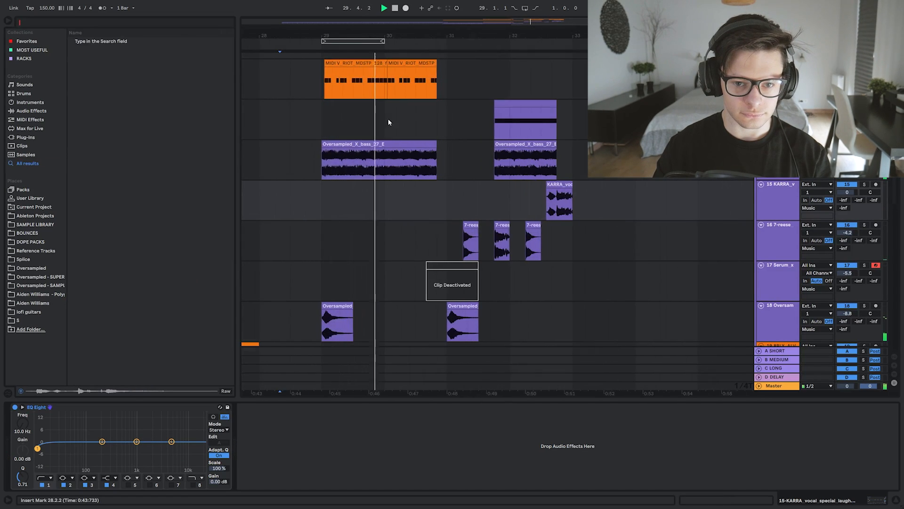
pyautogui.scroll(3, 388, 117)
pyautogui.moveTo(847, 231); pyautogui.dragTo(847, 232)
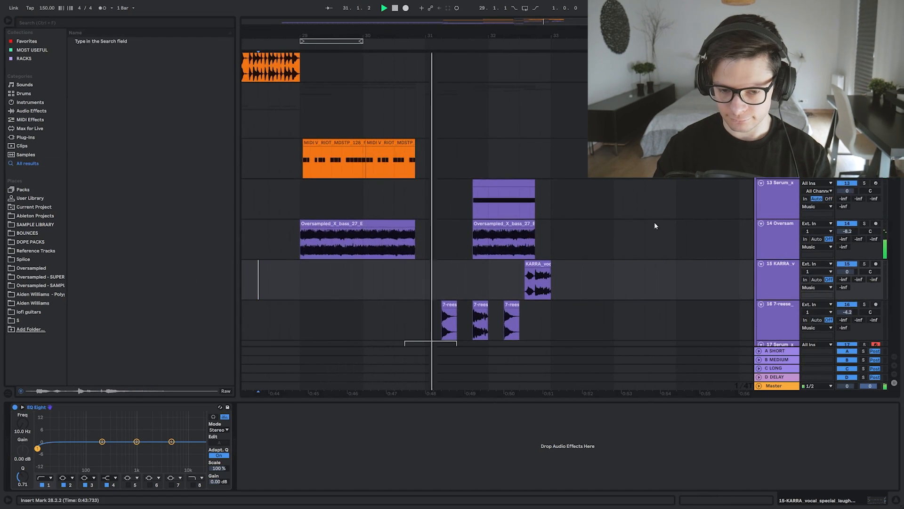
pyautogui.scroll(-4, 536, 195)
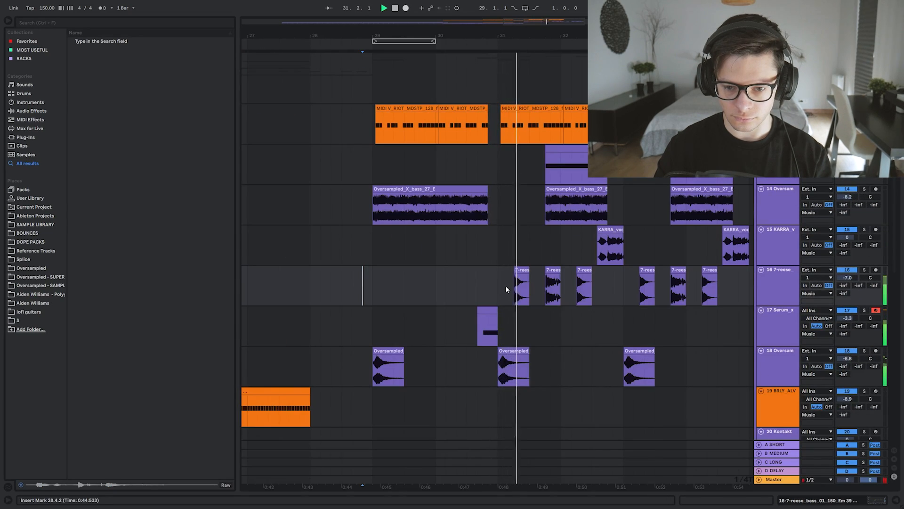
# Delete the two bars of time from 29.1.1 to 31.1.1 across all tracks
pyautogui.moveTo(587, 198); pyautogui.dragTo(513, 193)
pyautogui.click(430, 233)
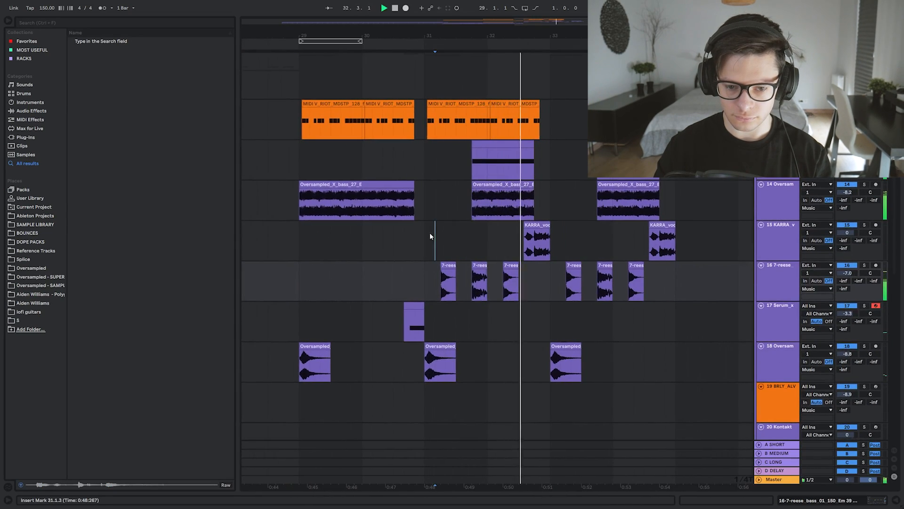
pyautogui.click(425, 239)
pyautogui.keyDown('shift'); pyautogui.click(297, 240); pyautogui.keyUp('shift')
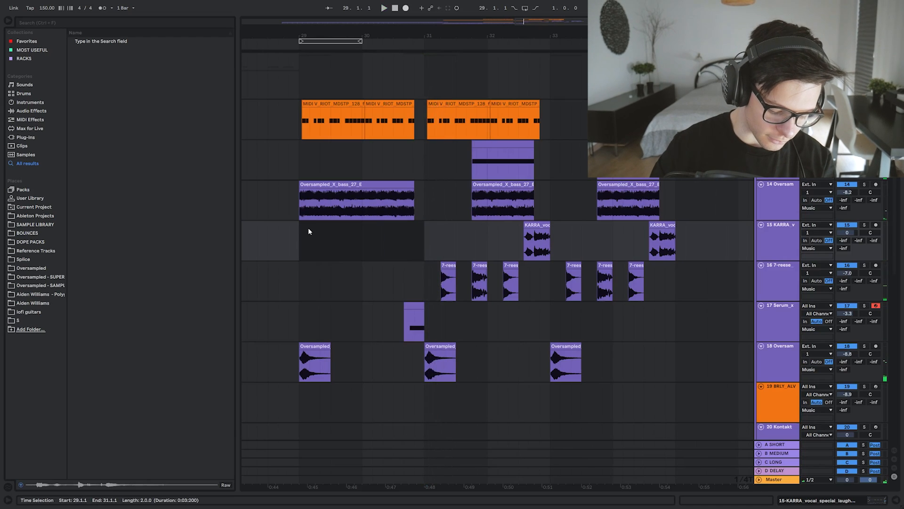
pyautogui.hotkey('ctrl', 'shift', 'Delete')
# Play the shortened drop from bar 28 and duplicate the orange Serum fill clip at bar 29
pyautogui.click(258, 210)
pyautogui.press('space')
pyautogui.moveTo(384, 200); pyautogui.dragTo(481, 360)
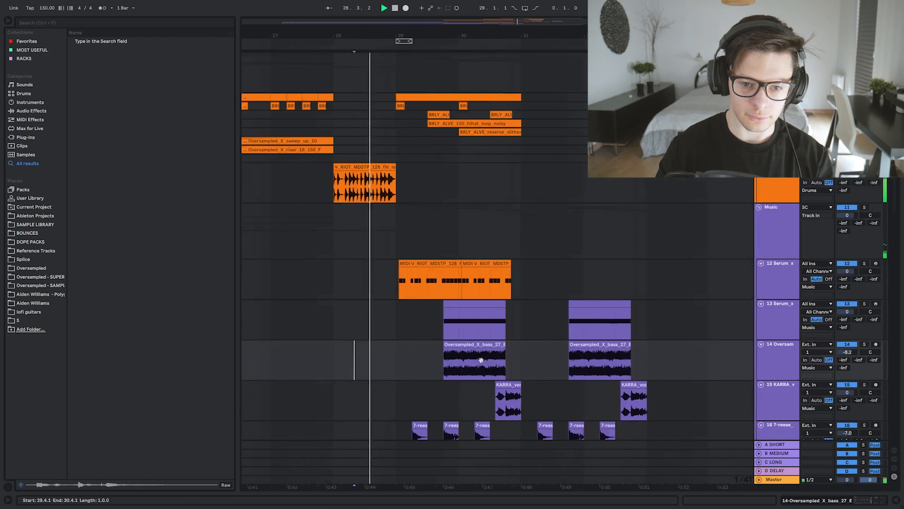
pyautogui.click(400, 278)
pyautogui.hotkey('ctrl', 'd')
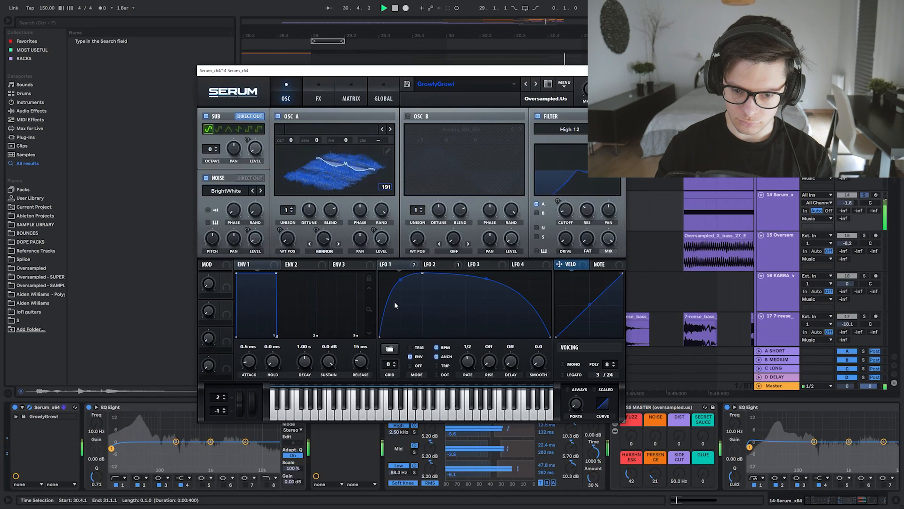
# Reshape LFO 1 of the GrowlyGrowl Serum patch to peak mid-cycle, set its rate to 1/4 and audition it
pyautogui.press('space')
pyautogui.press('space')
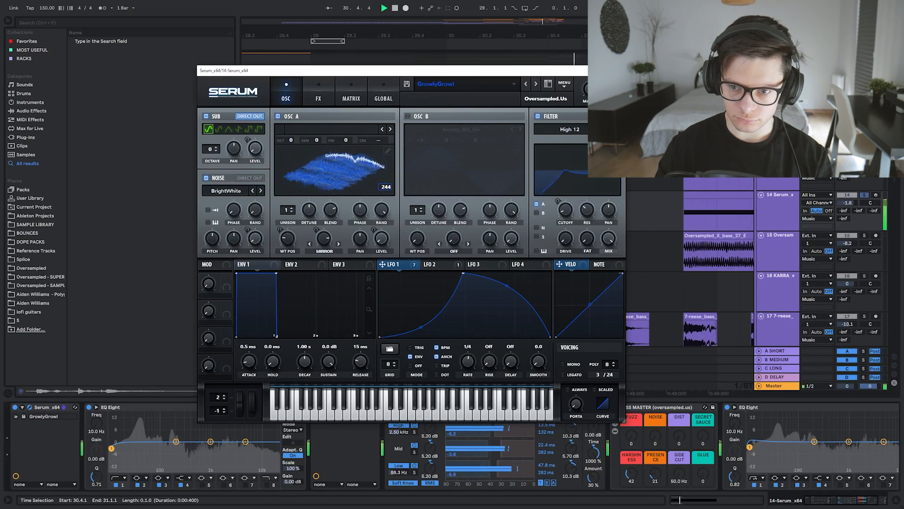
pyautogui.press('space')
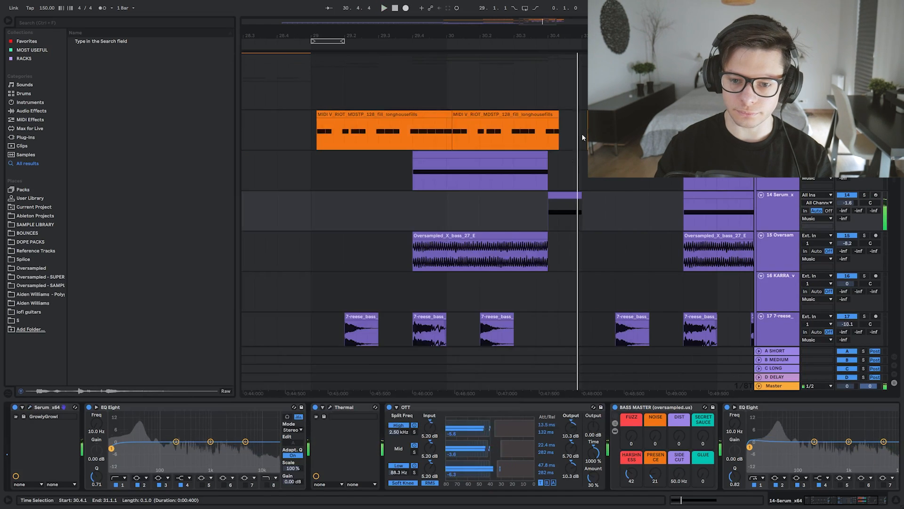
# Review the repeated bass, laugh and one-shot clips of the drop across bars 29 to 37
pyautogui.press('-')
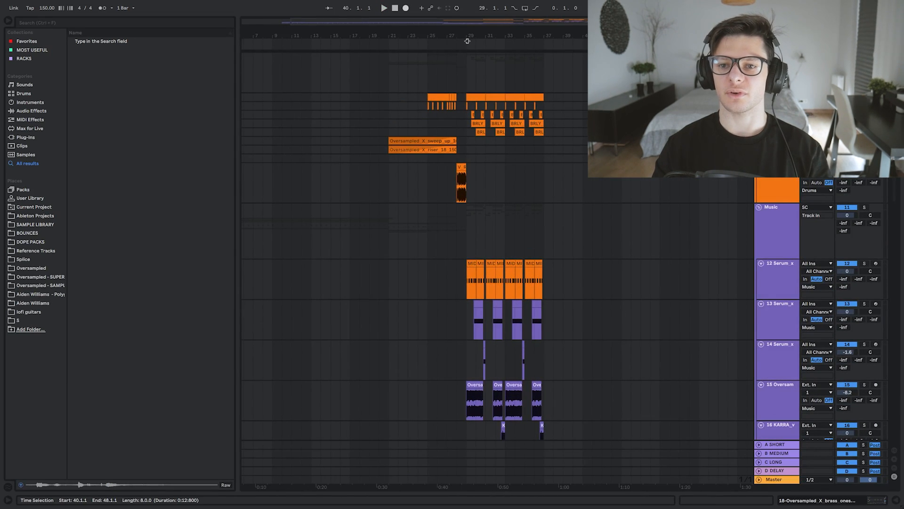
pyautogui.scroll(3, 584, 271)
pyautogui.moveTo(583, 270); pyautogui.dragTo(602, 248)
pyautogui.scroll(5, 603, 288)
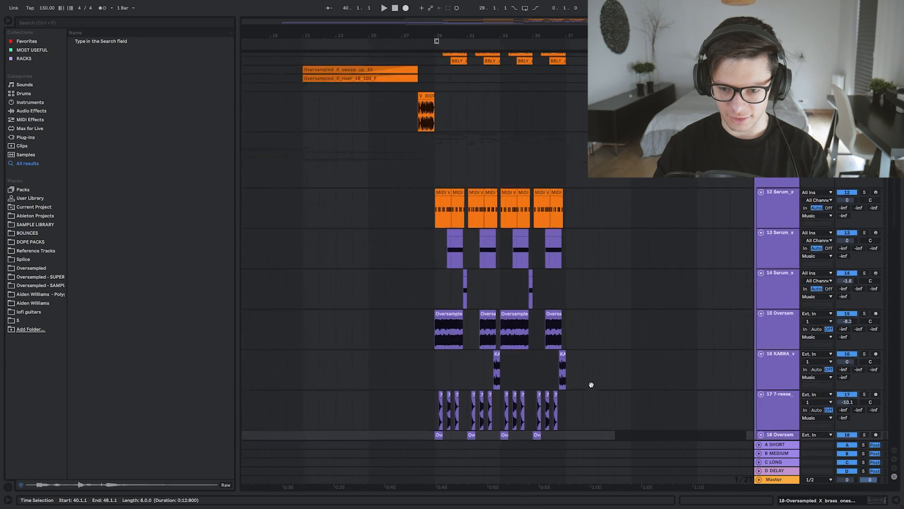
pyautogui.scroll(3, 511, 233)
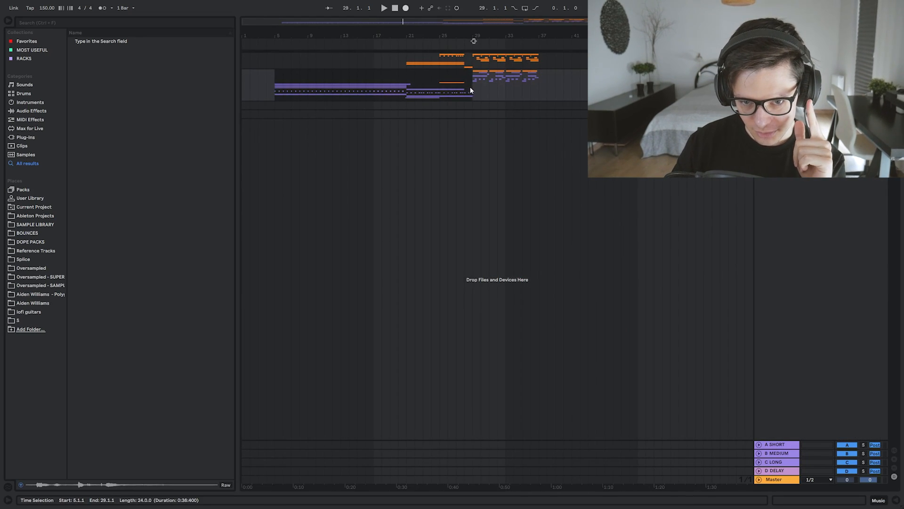
pyautogui.moveTo(470, 88); pyautogui.dragTo(471, 87)
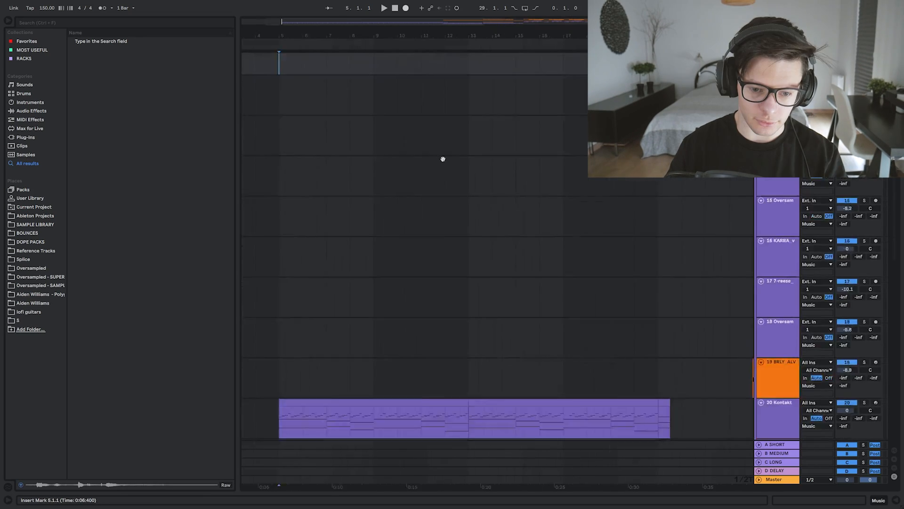
# Delete the bar 5 to 13 clips on the second Kontakt track and the Serum track below it during playback
pyautogui.scroll(-8, 442, 157)
pyautogui.press('space')
pyautogui.moveTo(399, 107); pyautogui.dragTo(386, 222)
pyautogui.click(403, 187)
pyautogui.press('Delete')
pyautogui.click(383, 150)
pyautogui.press('Delete')
pyautogui.click(318, 166)
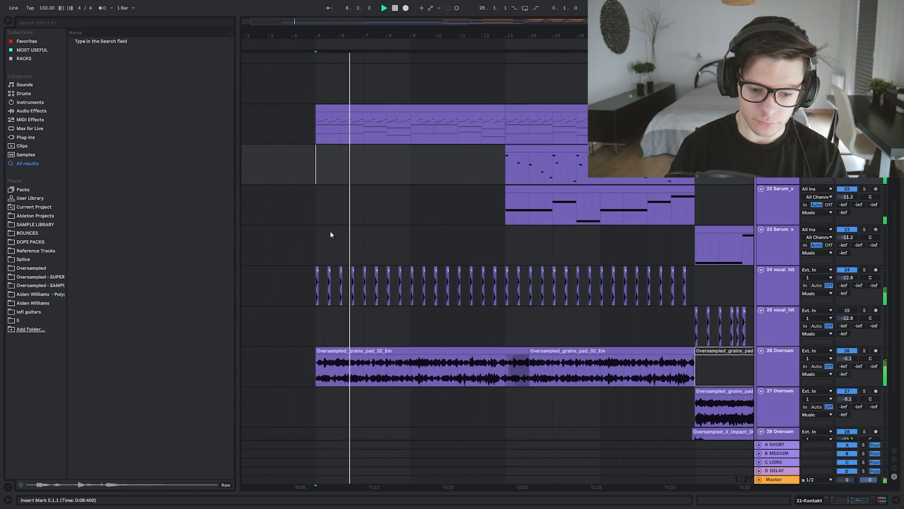
# Fade in the first grains pad clip from bar 5 to about bar 13 and play it from bar 5
pyautogui.moveTo(317, 354); pyautogui.dragTo(527, 359)
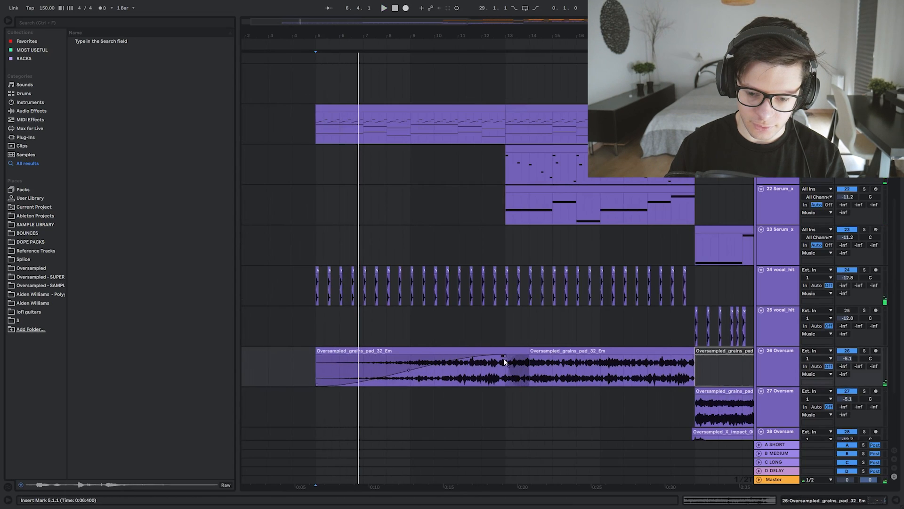
pyautogui.click(326, 238)
pyautogui.press('space')
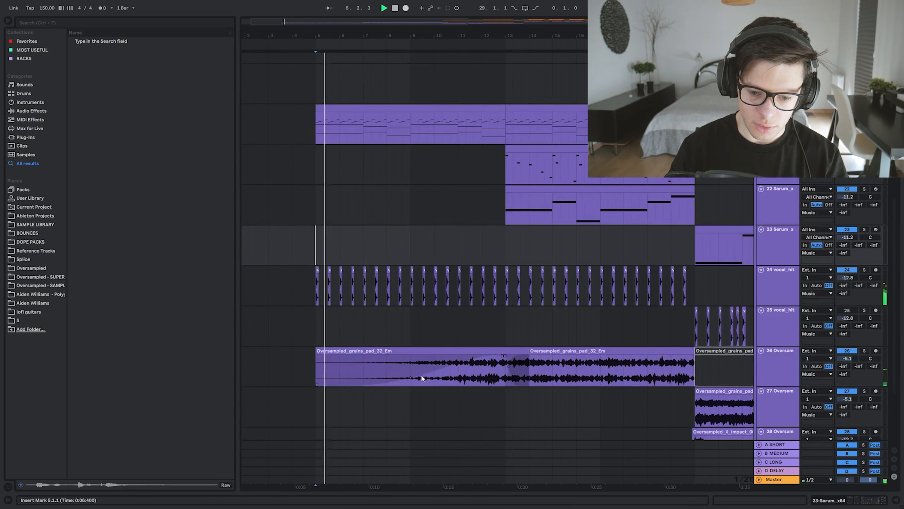
# Play the intro from bar 5 and from bar 9 to check the pad fade-in and the thinned-out arrangement
pyautogui.click(316, 200)
pyautogui.press('space')
pyautogui.press('space')
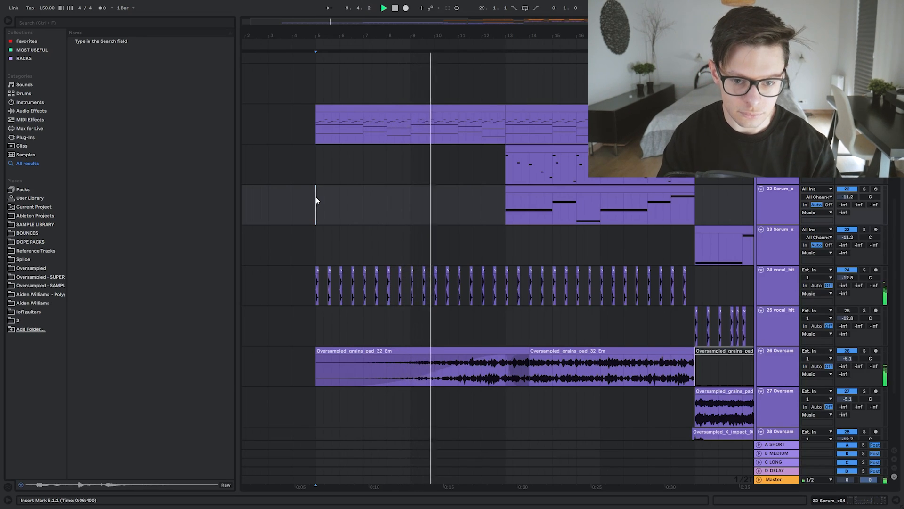
pyautogui.click(410, 198)
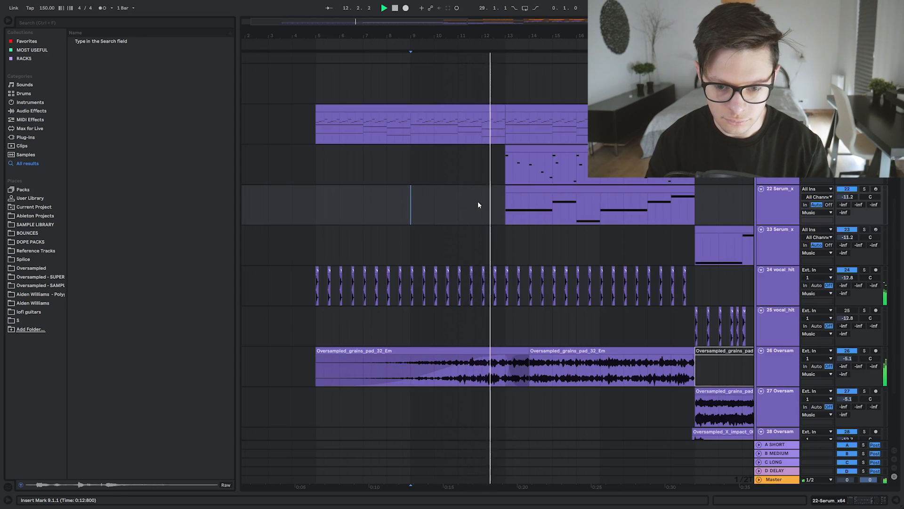
pyautogui.scroll(-1, 531, 198)
pyautogui.hscroll(3, 531, 198)
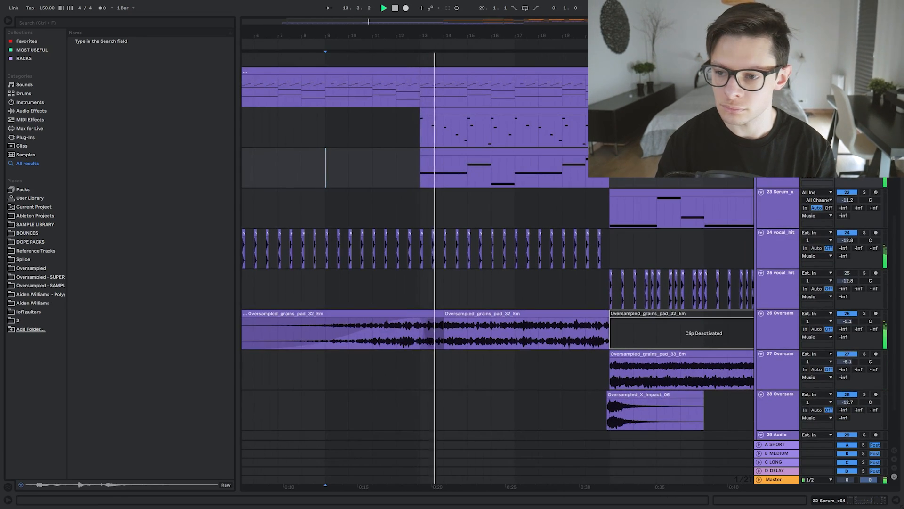
# Follow the playback from bar 13 into the build-up around bar 24 and collapse all tracks in the arrangement
pyautogui.hscroll(3, 535, 193)
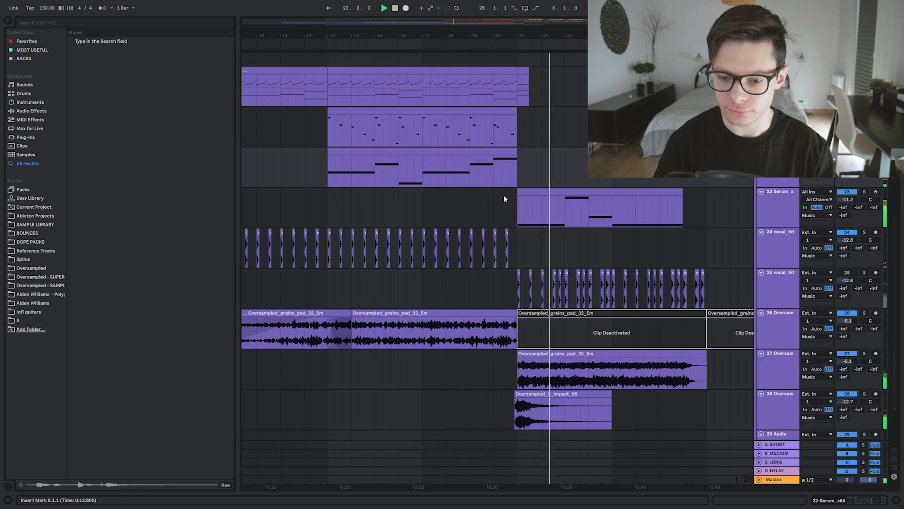
pyautogui.scroll(5, 512, 273)
pyautogui.hscroll(5, 512, 272)
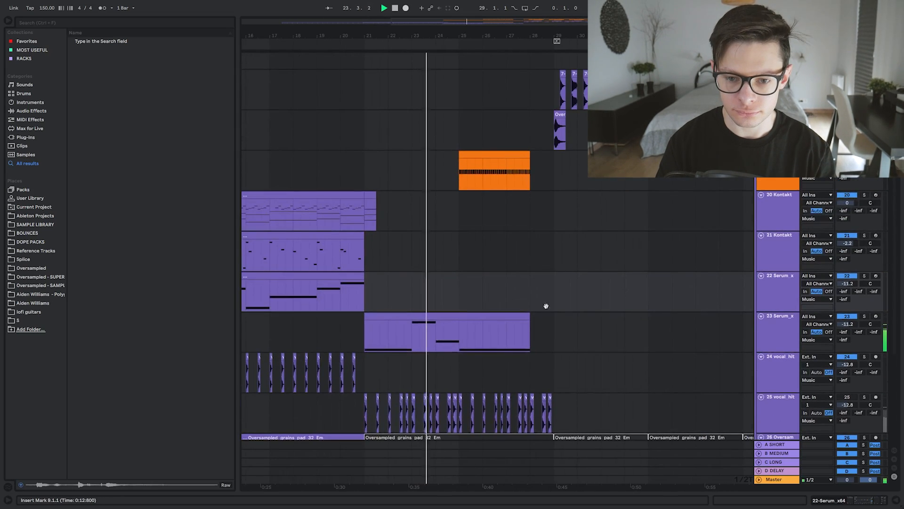
pyautogui.scroll(3, 518, 305)
pyautogui.moveTo(508, 306); pyautogui.dragTo(467, 446)
pyautogui.keyDown('alt'); pyautogui.click(761, 208); pyautogui.keyUp('alt')
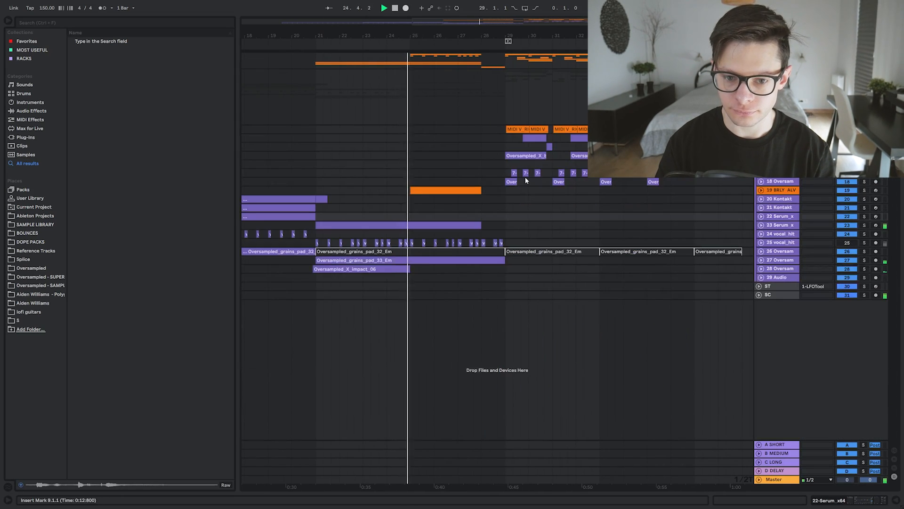
# Unfold the BRLY ALV track to check its volume during the build-up, and collapse it again
pyautogui.moveTo(476, 173); pyautogui.dragTo(531, 177)
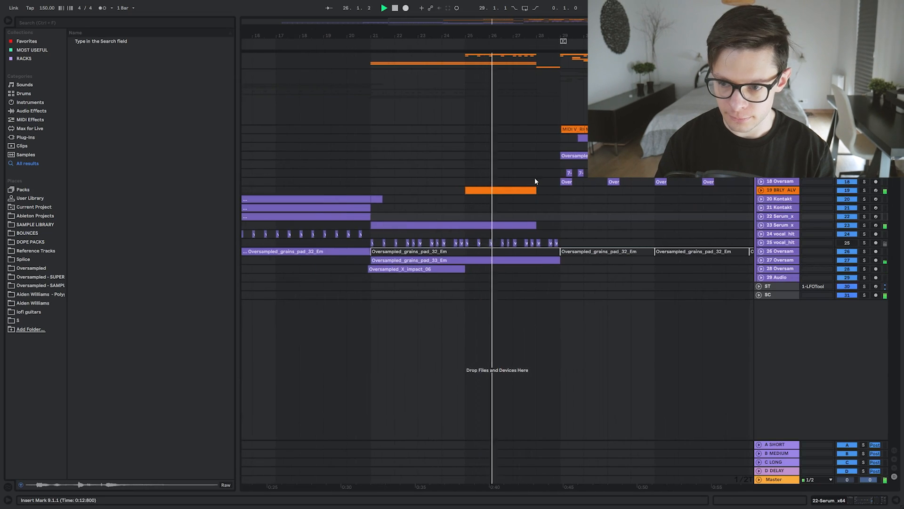
pyautogui.click(762, 191)
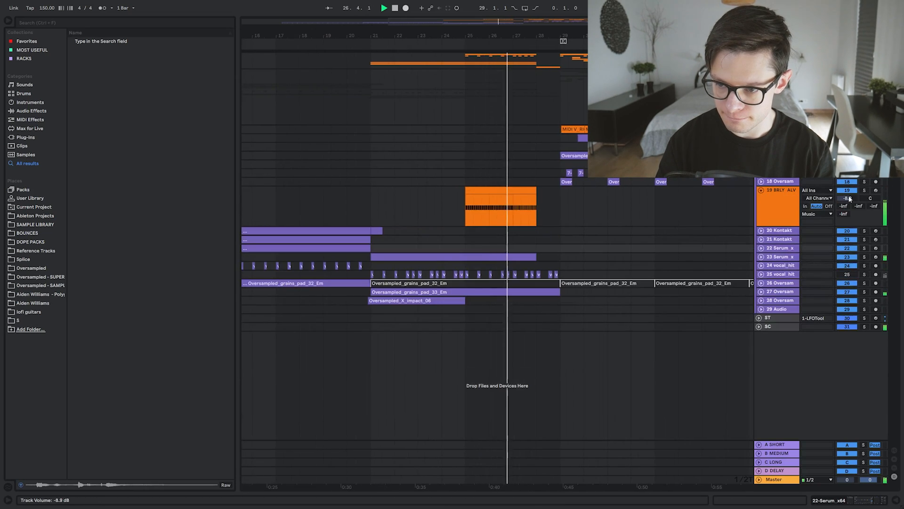
pyautogui.click(762, 191)
# Examine the drop's clips from bar 29 to about bar 36 while they play, checking how the layers fit together
pyautogui.hscroll(3, 509, 215)
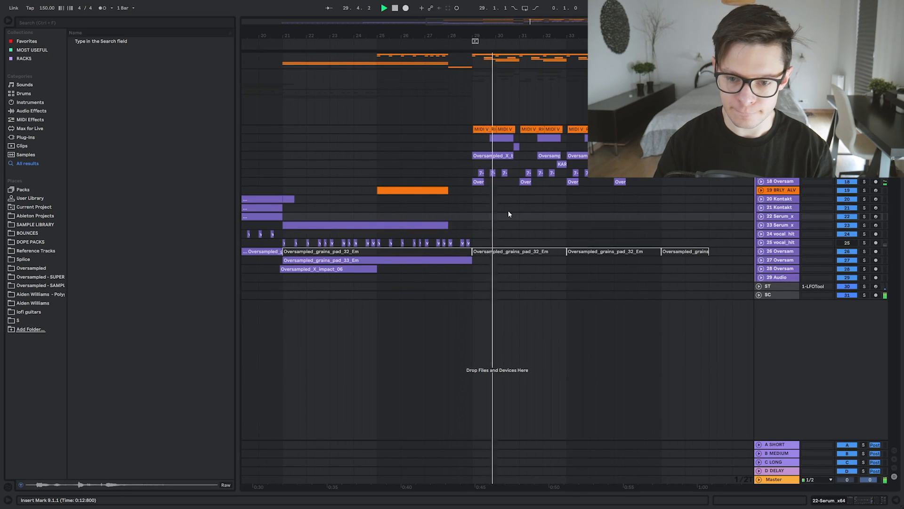
pyautogui.scroll(2, 509, 213)
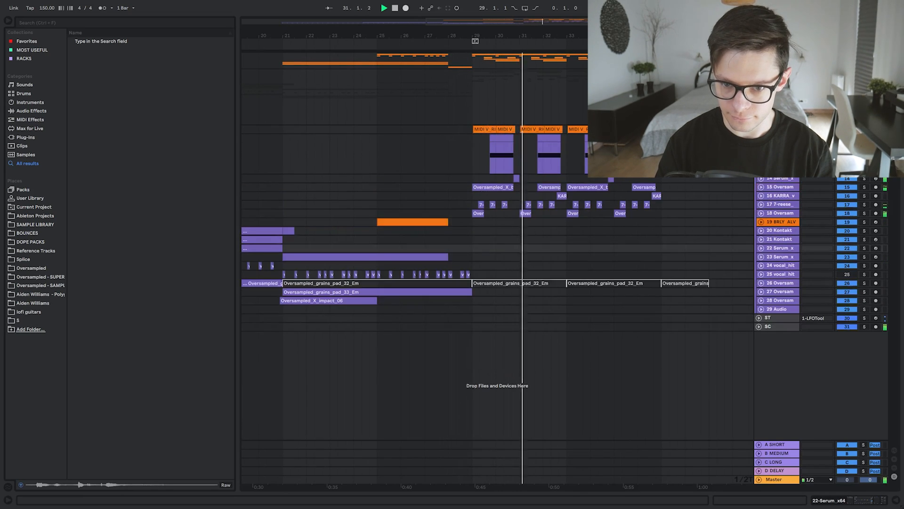
pyautogui.scroll(-2, 498, 268)
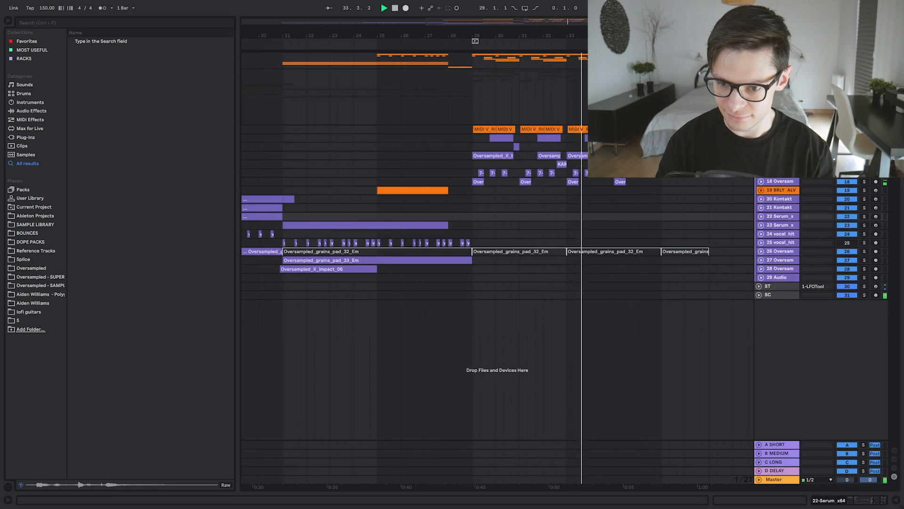
pyautogui.scroll(2, 498, 268)
pyautogui.scroll(-2, 498, 269)
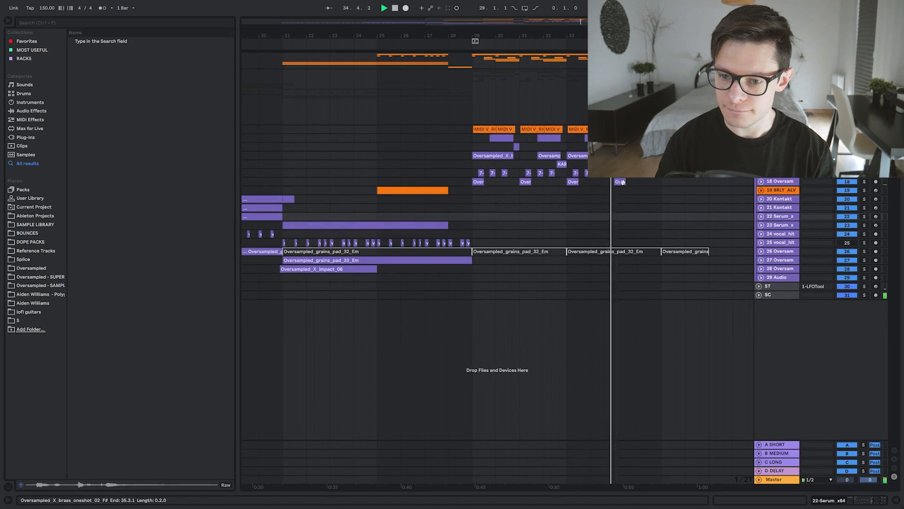
pyautogui.scroll(3, 634, 186)
pyautogui.hscroll(2, 631, 187)
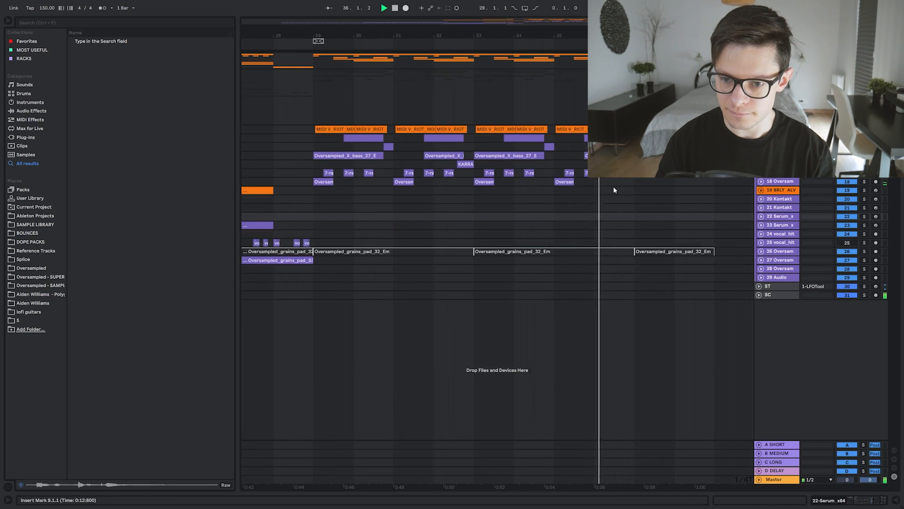
pyautogui.scroll(-4, 617, 186)
# Play the drop again from bar 29 and check its clips up to bar 37
pyautogui.click(475, 197)
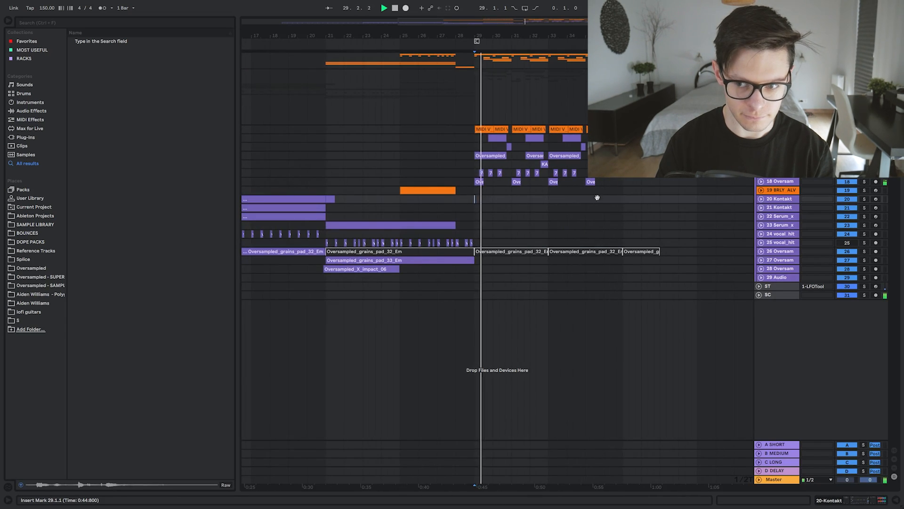
pyautogui.moveTo(617, 200); pyautogui.dragTo(474, 203)
pyautogui.scroll(-3, 474, 203)
pyautogui.moveTo(541, 61); pyautogui.dragTo(608, 62)
pyautogui.scroll(4, 411, 105)
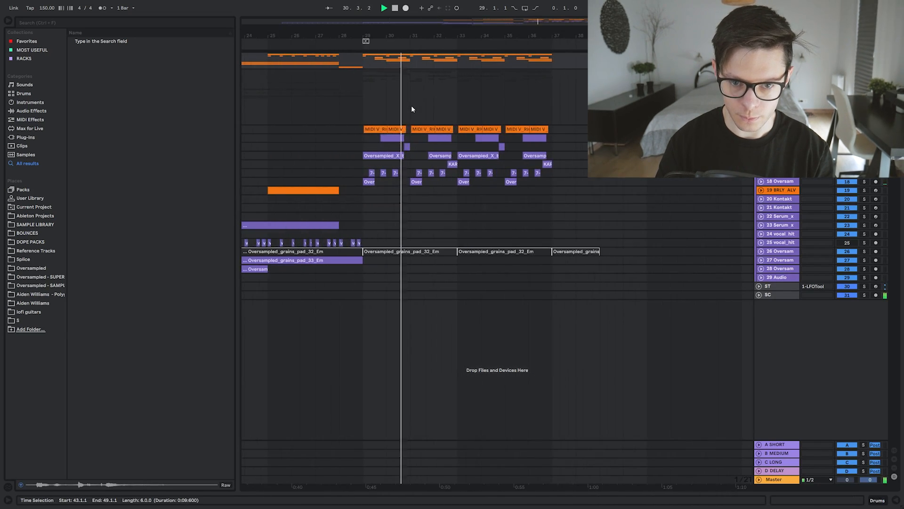
# Save the project and bring the whole arrangement from the intro to the end of the drop into view
pyautogui.hscroll(-2, 438, 103)
pyautogui.click(460, 101)
pyautogui.hotkey('ctrl', 's')
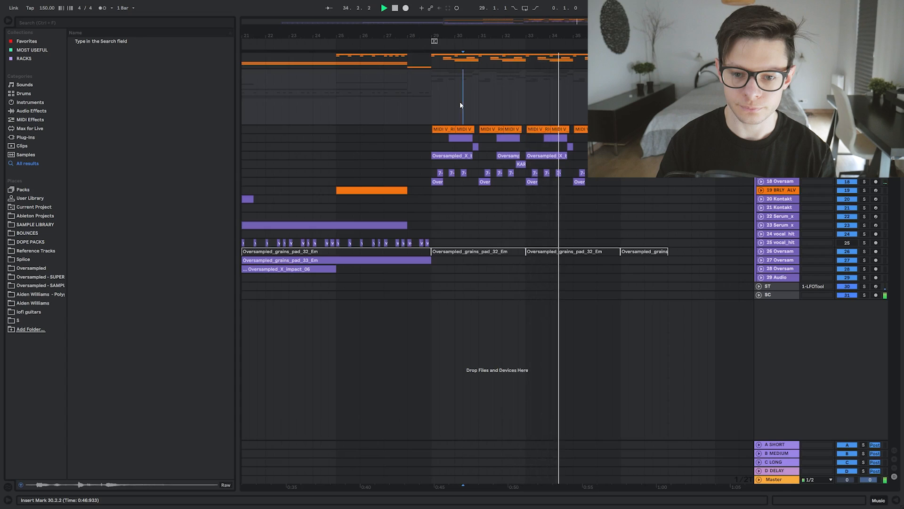
pyautogui.scroll(-5, 454, 170)
pyautogui.moveTo(455, 171); pyautogui.dragTo(562, 226)
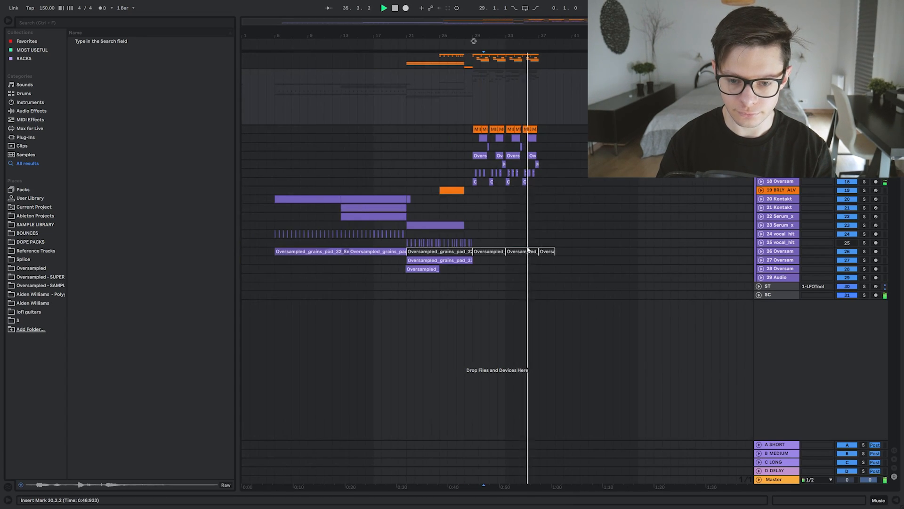